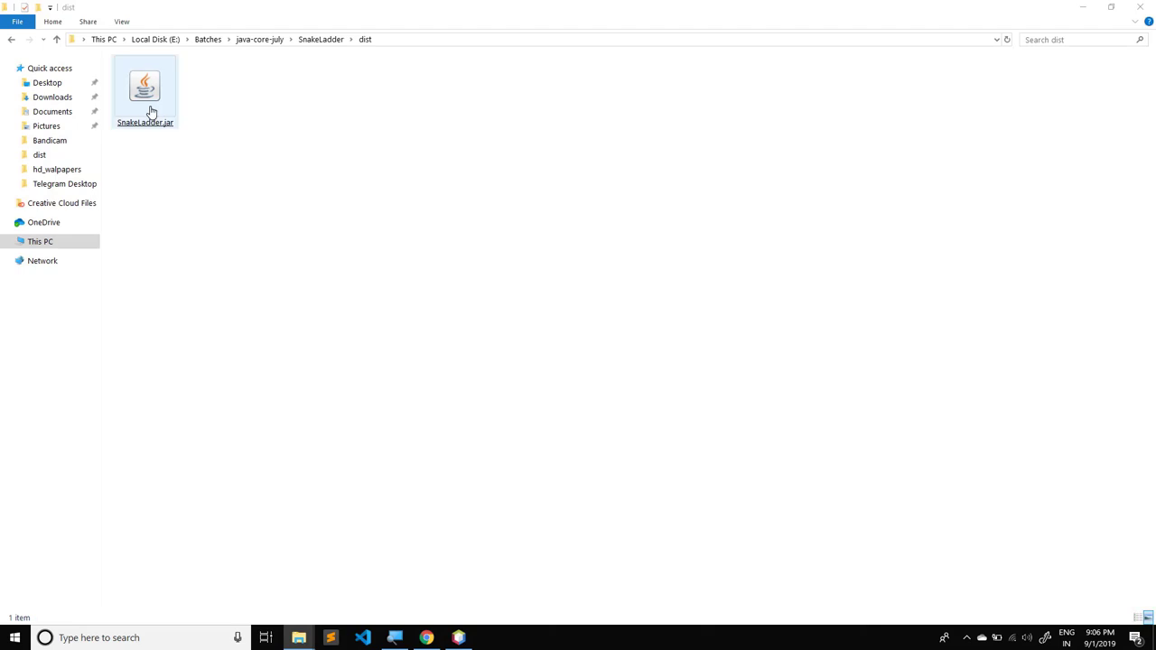
# Step: Test SnakeLadder.jar from the dist folder by running it and rolling the dice a few times, and close the game
pyautogui.click(149, 111)
pyautogui.doubleClick(149, 110)
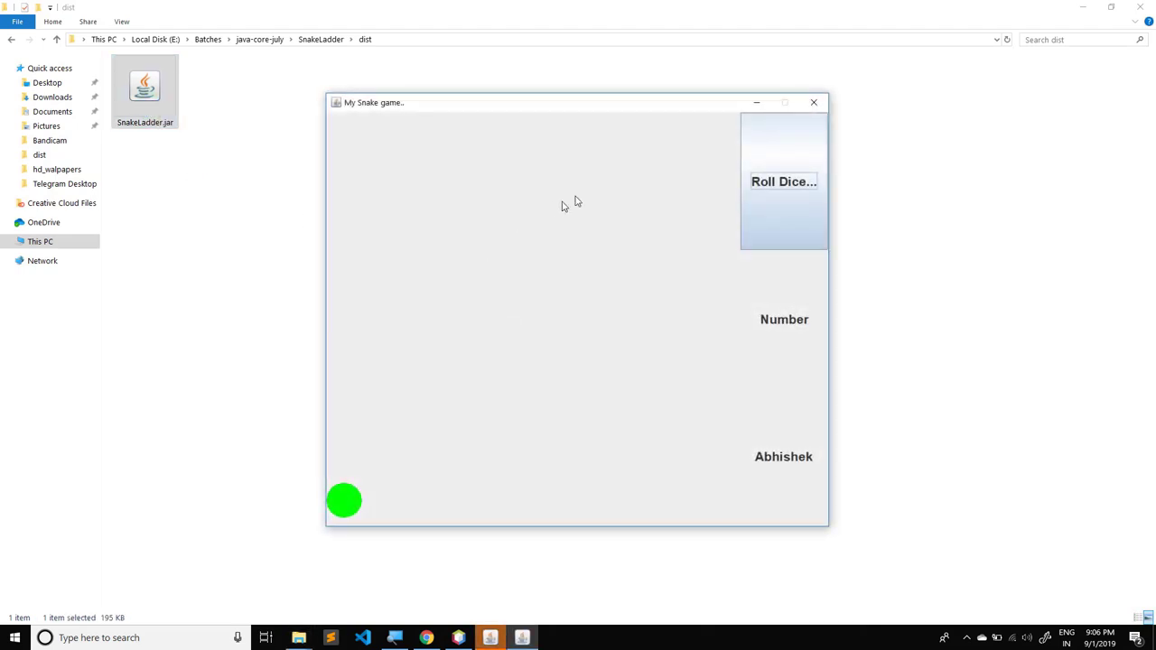
pyautogui.moveTo(515, 111); pyautogui.dragTo(480, 111)
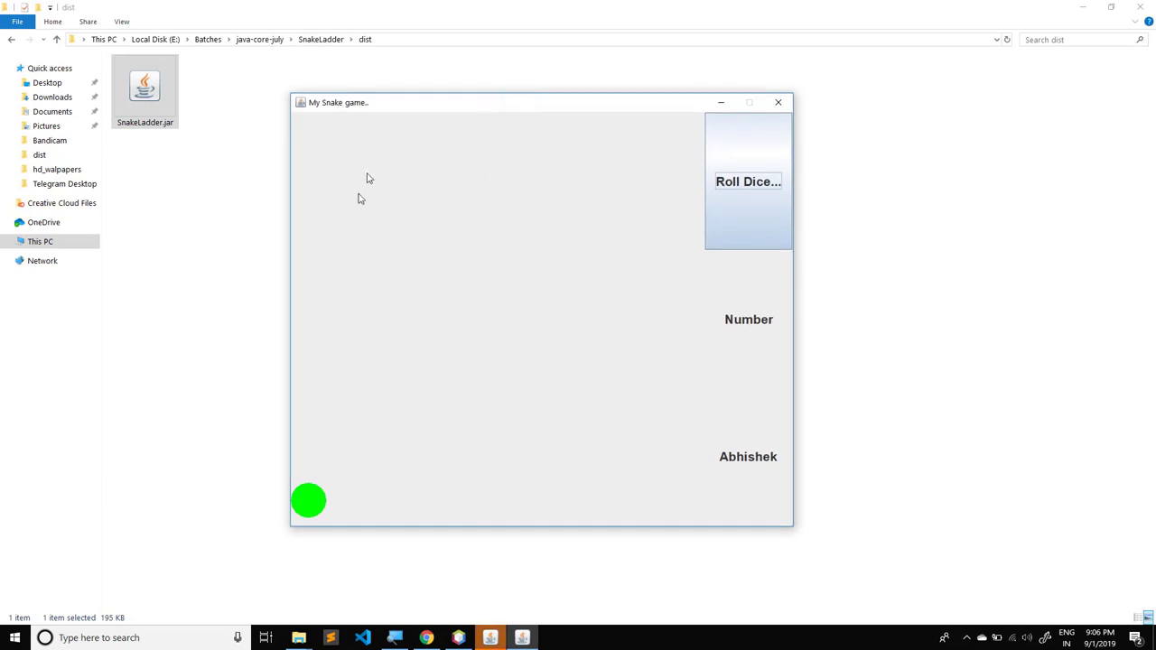
pyautogui.click(763, 186)
pyautogui.click(765, 189)
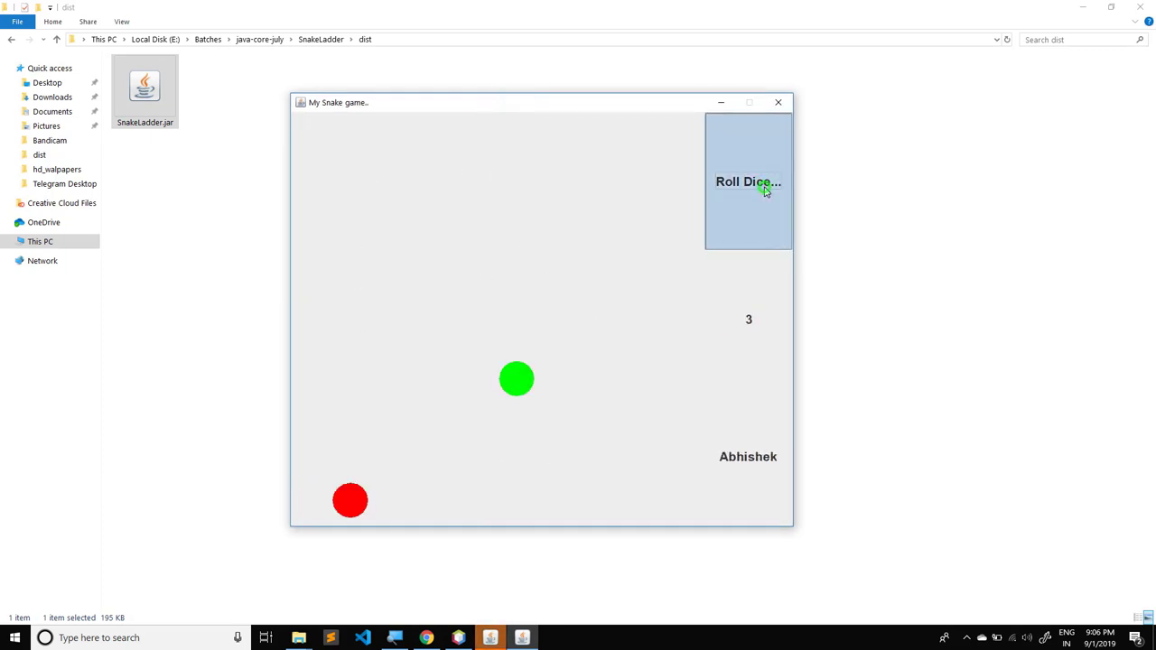
pyautogui.click(764, 189)
pyautogui.click(777, 102)
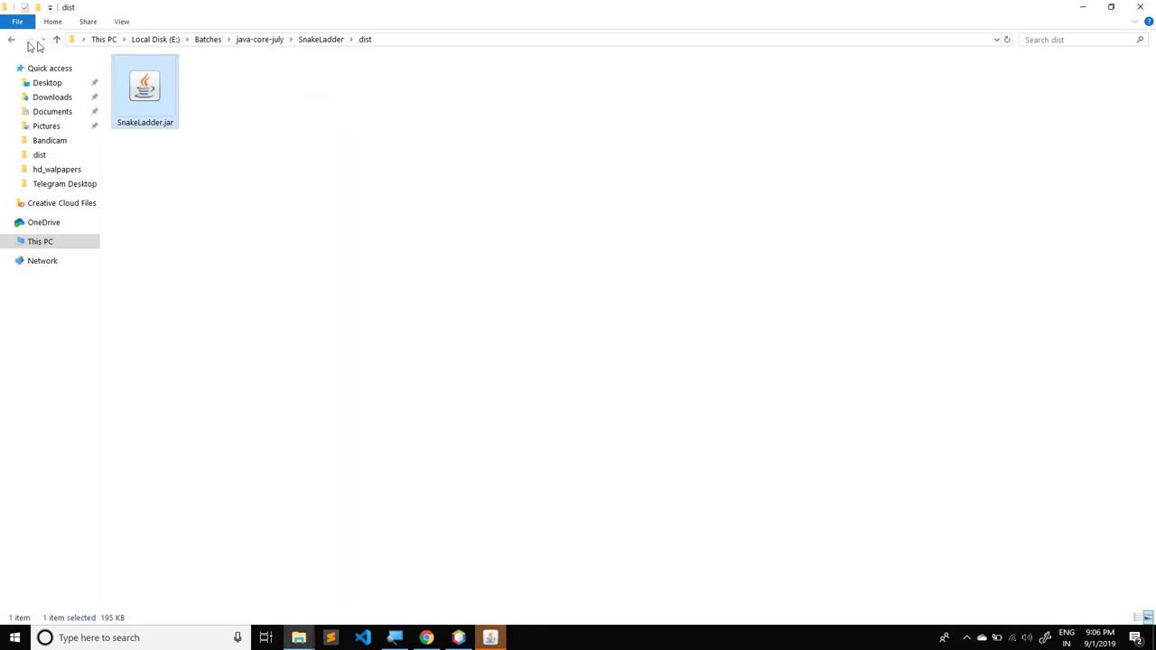
# Step: Copy the img folder from the SnakeLadder project's src folder and check the image inside it
pyautogui.click(11, 40)
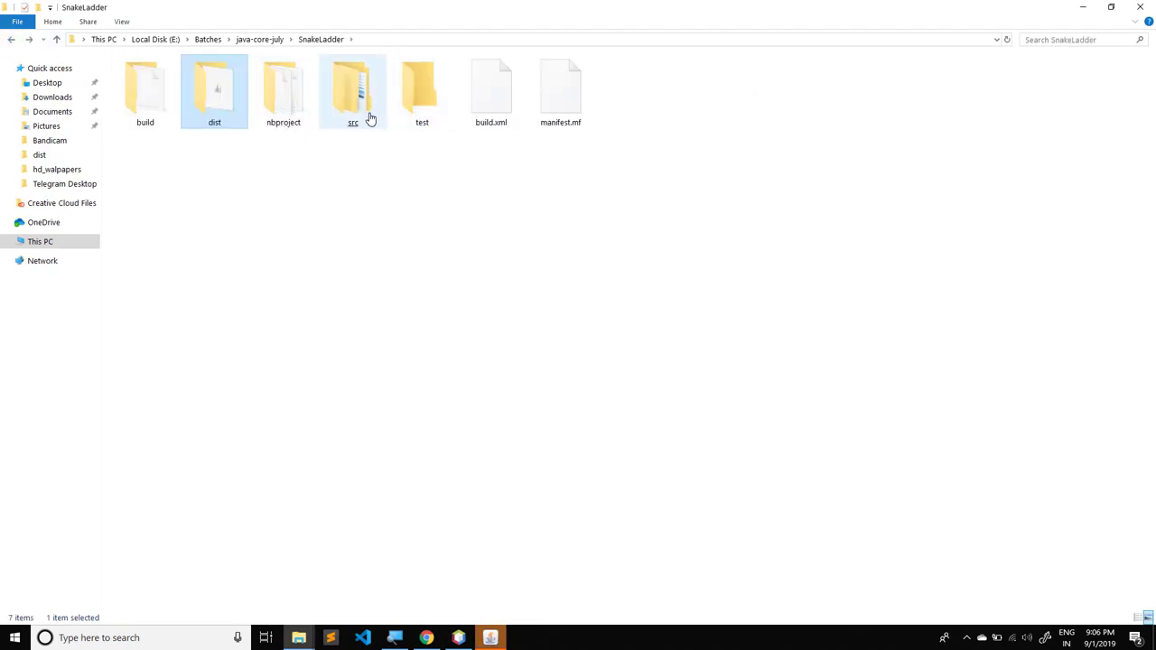
pyautogui.doubleClick(363, 118)
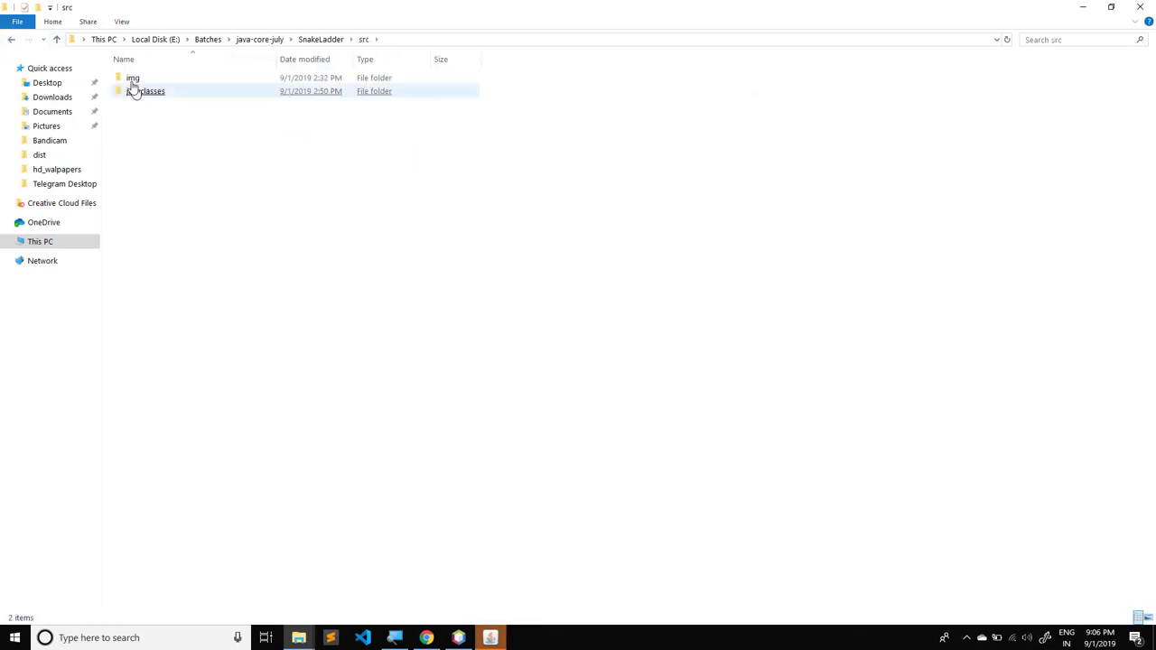
pyautogui.click(134, 80)
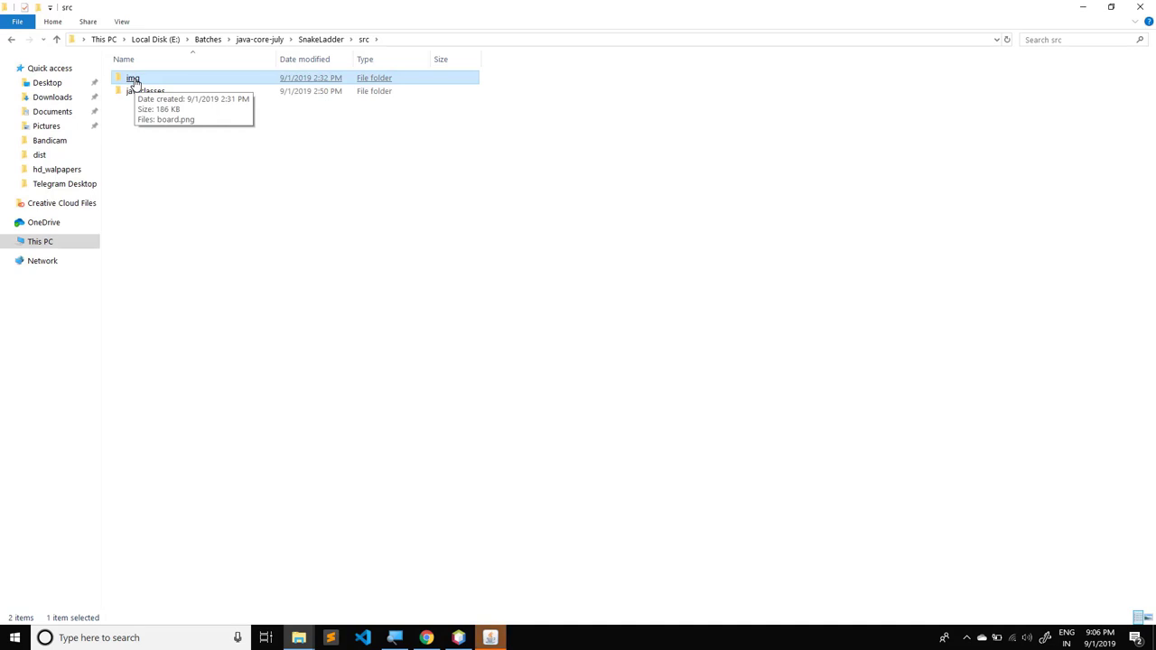
pyautogui.rightClick(134, 80)
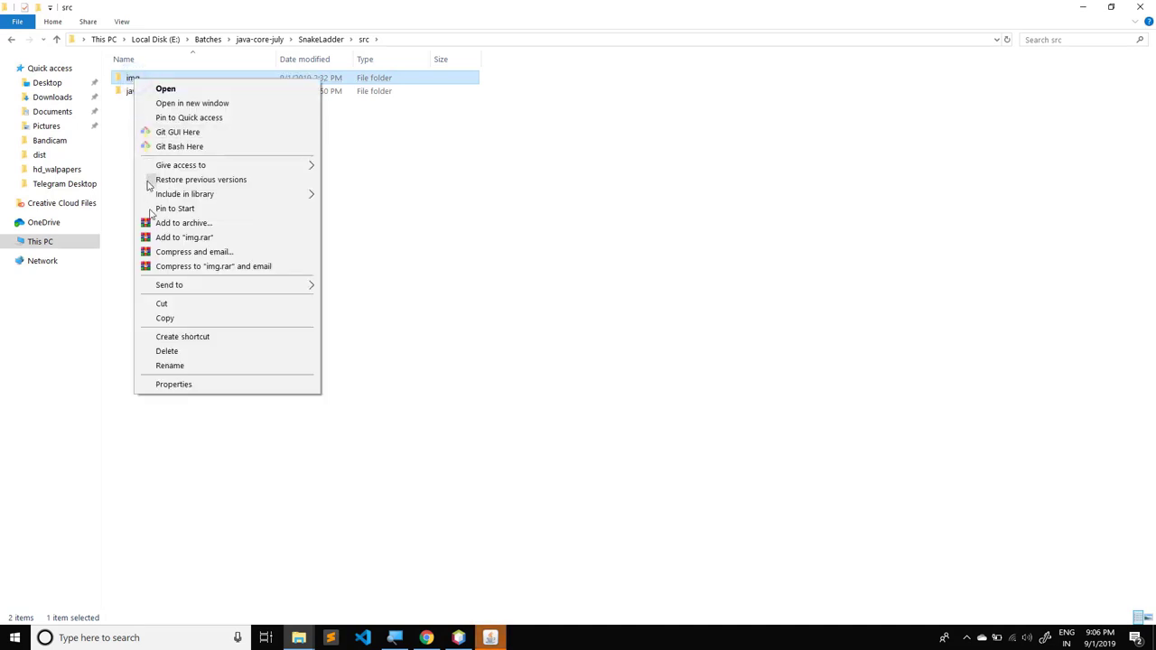
pyautogui.click(165, 318)
pyautogui.doubleClick(134, 80)
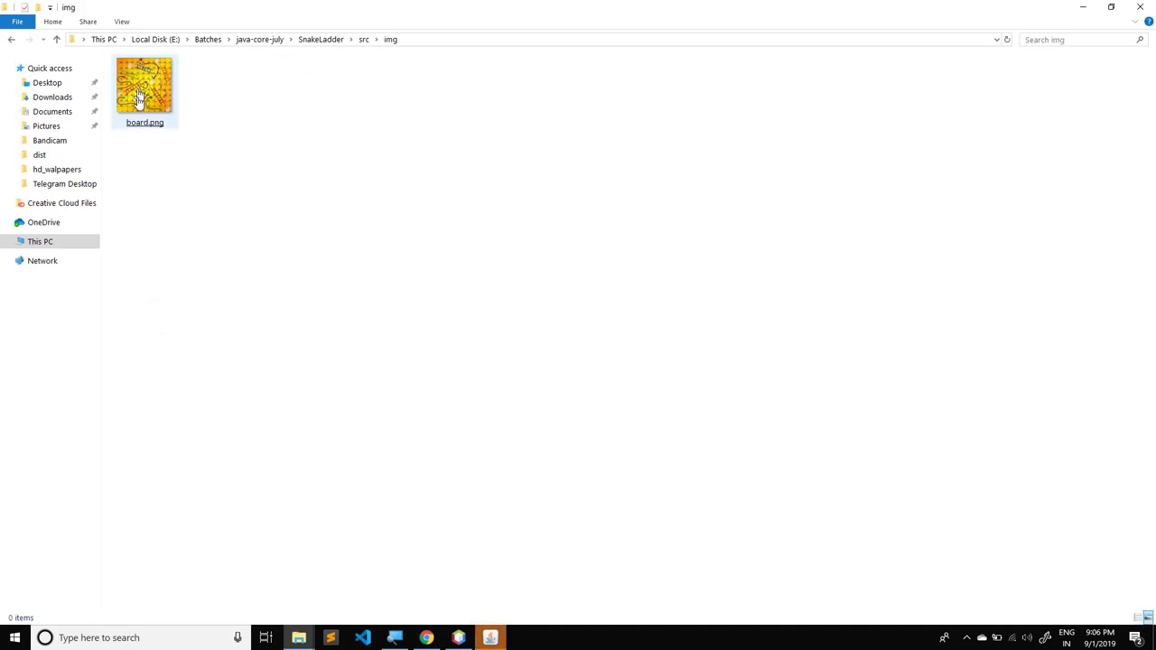
pyautogui.click(12, 39)
# Step: Create a new folder named src in the SnakeLadder project's dist folder
pyautogui.click(11, 39)
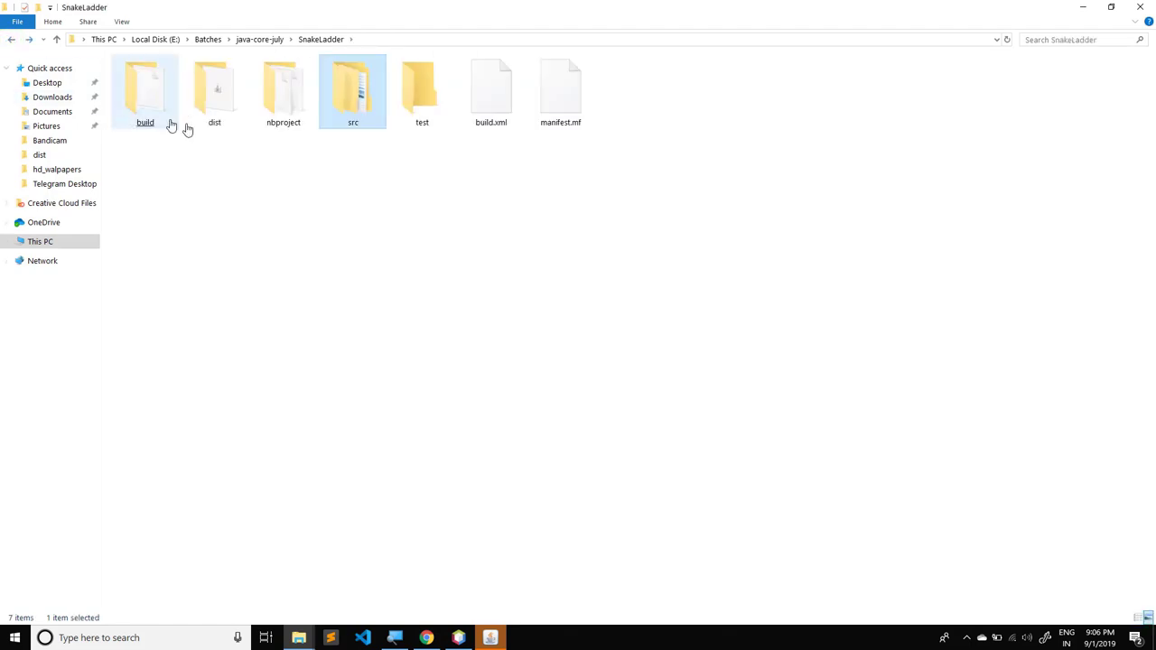
pyautogui.click(220, 106)
pyautogui.doubleClick(220, 107)
pyautogui.rightClick(211, 160)
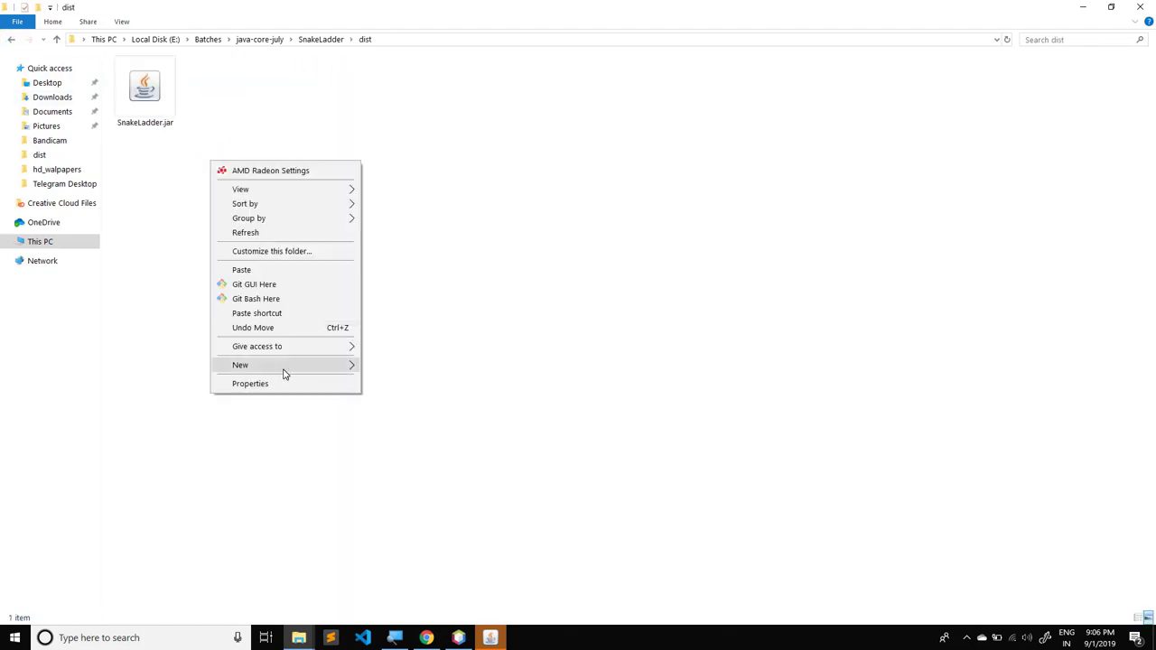
pyautogui.click(287, 373)
pyautogui.click(417, 367)
pyautogui.write('src')
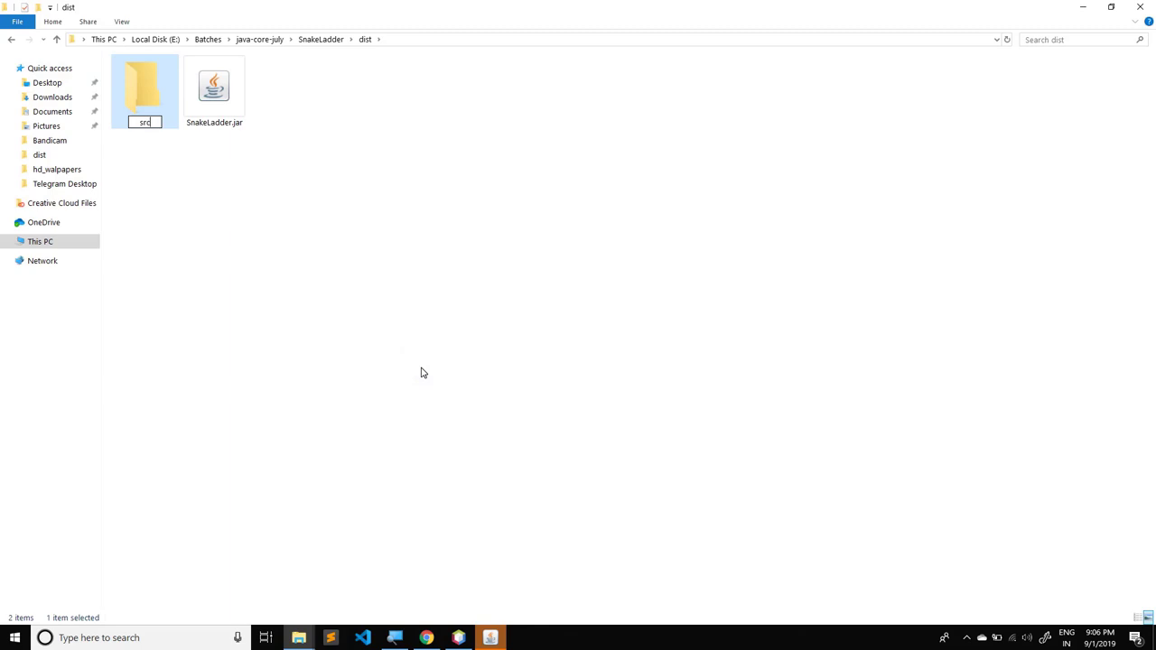
pyautogui.press('Return')
# Step: Switch to NetBeans, open MyGame.java and examine the board image path passed to MyPanel in createGameGUI
pyautogui.click(458, 638)
pyautogui.click(278, 323)
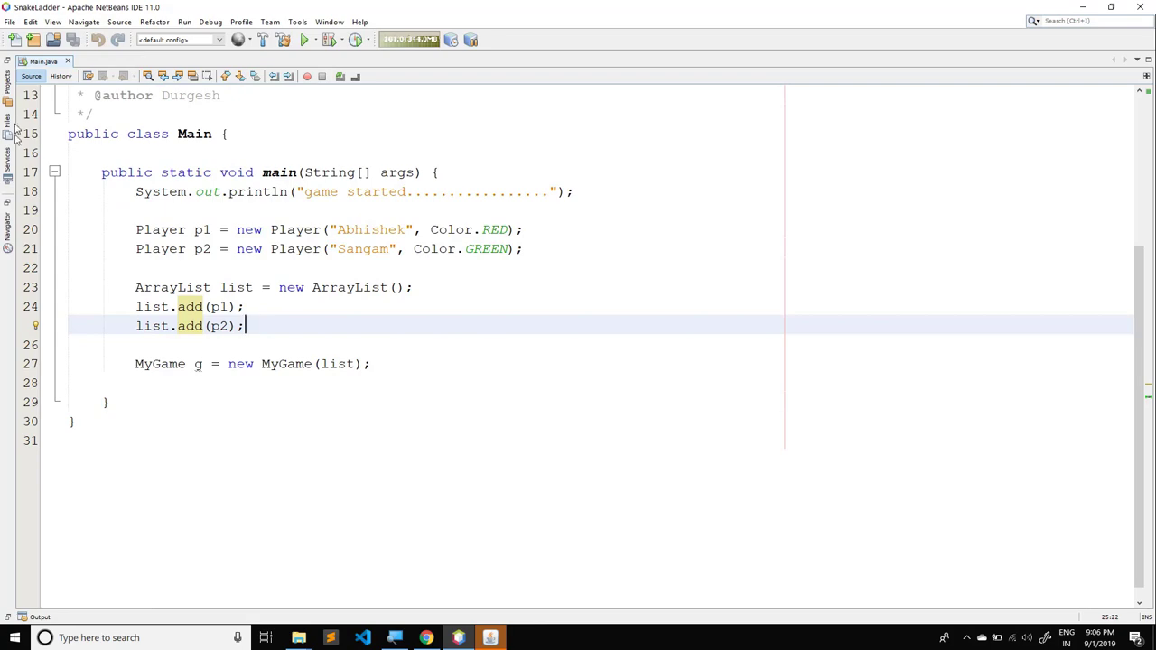
pyautogui.click(8, 88)
pyautogui.doubleClick(98, 178)
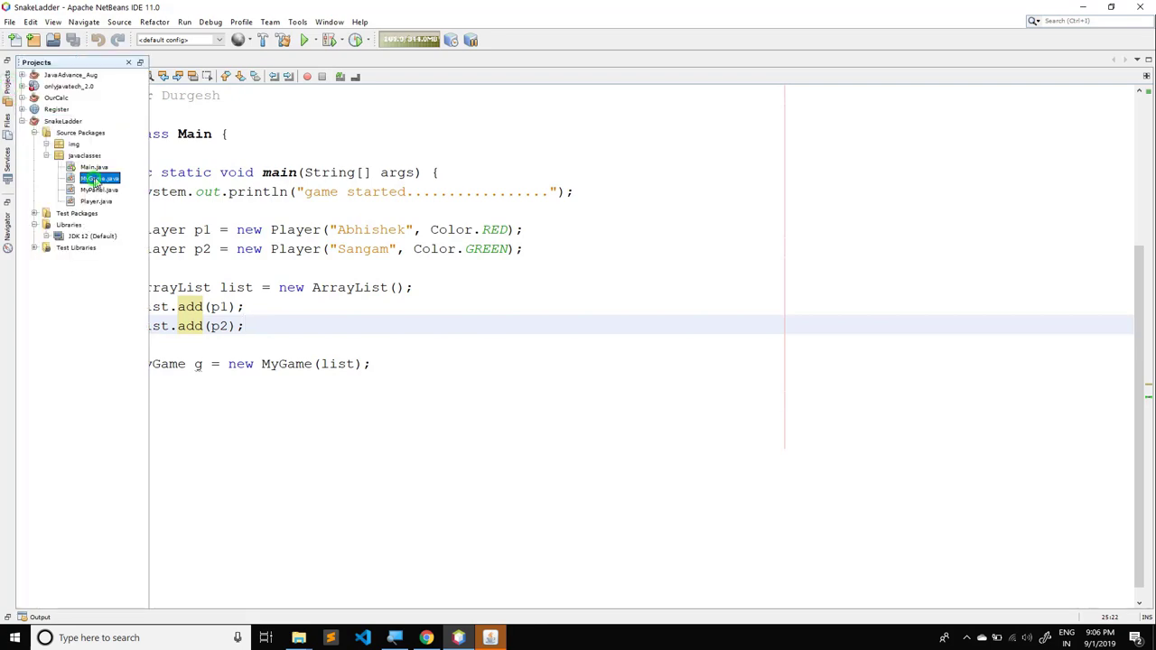
pyautogui.scroll(-10, 320, 262)
pyautogui.scroll(-6, 330, 271)
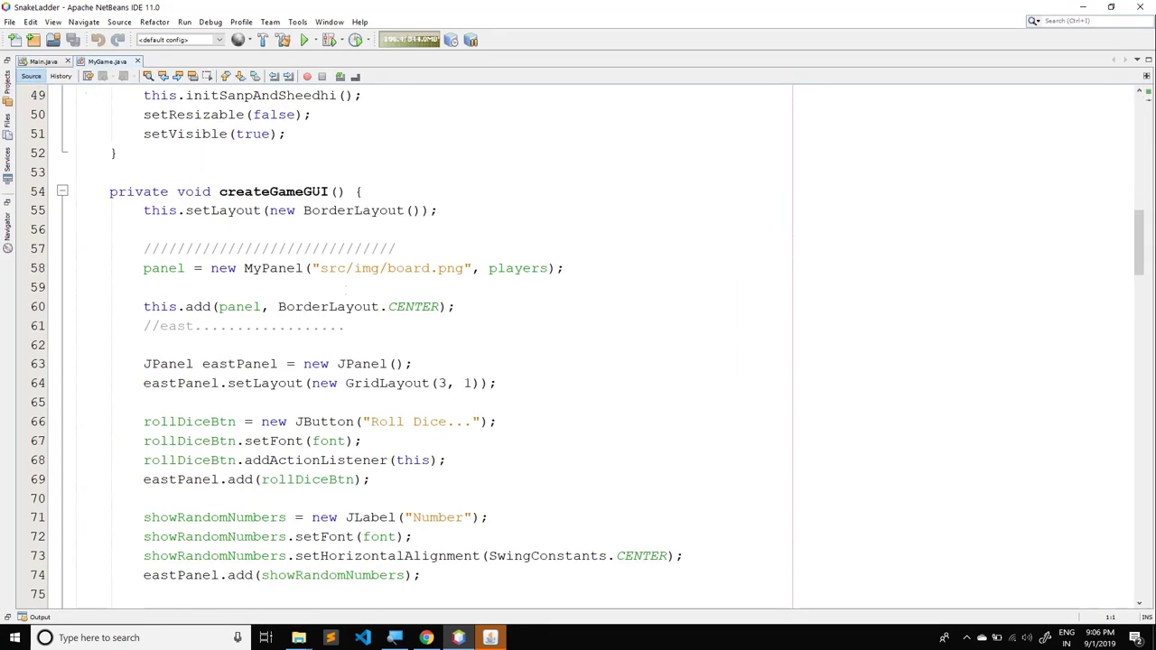
pyautogui.moveTo(320, 268); pyautogui.dragTo(356, 271)
pyautogui.click(323, 269)
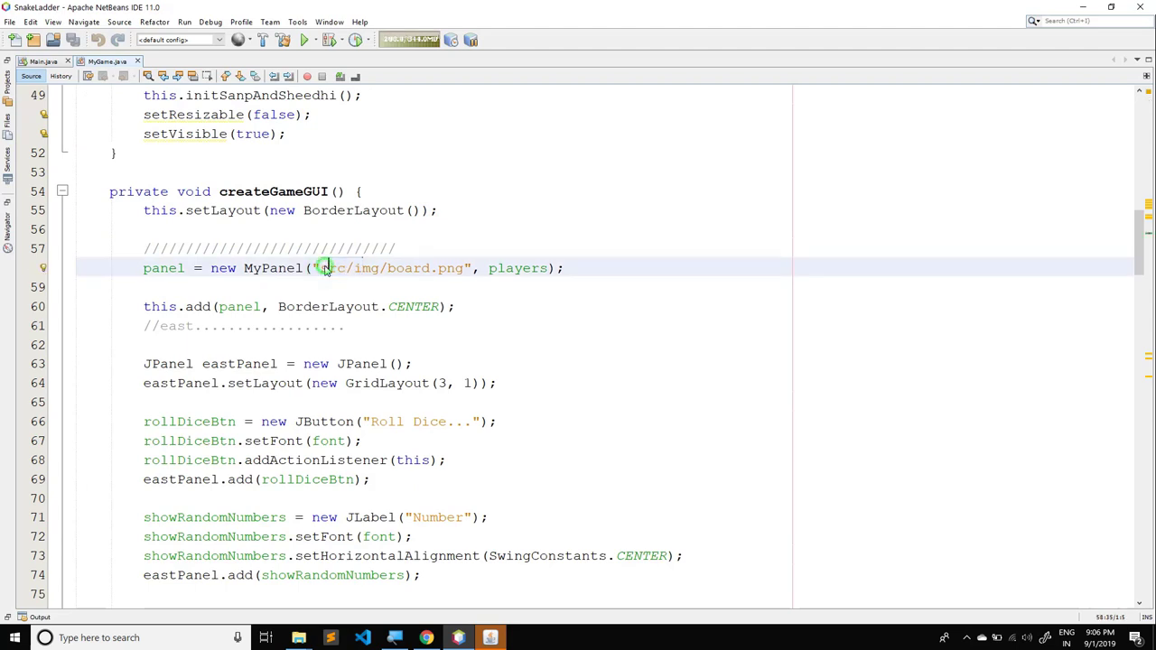
pyautogui.doubleClick(329, 269)
pyautogui.doubleClick(365, 269)
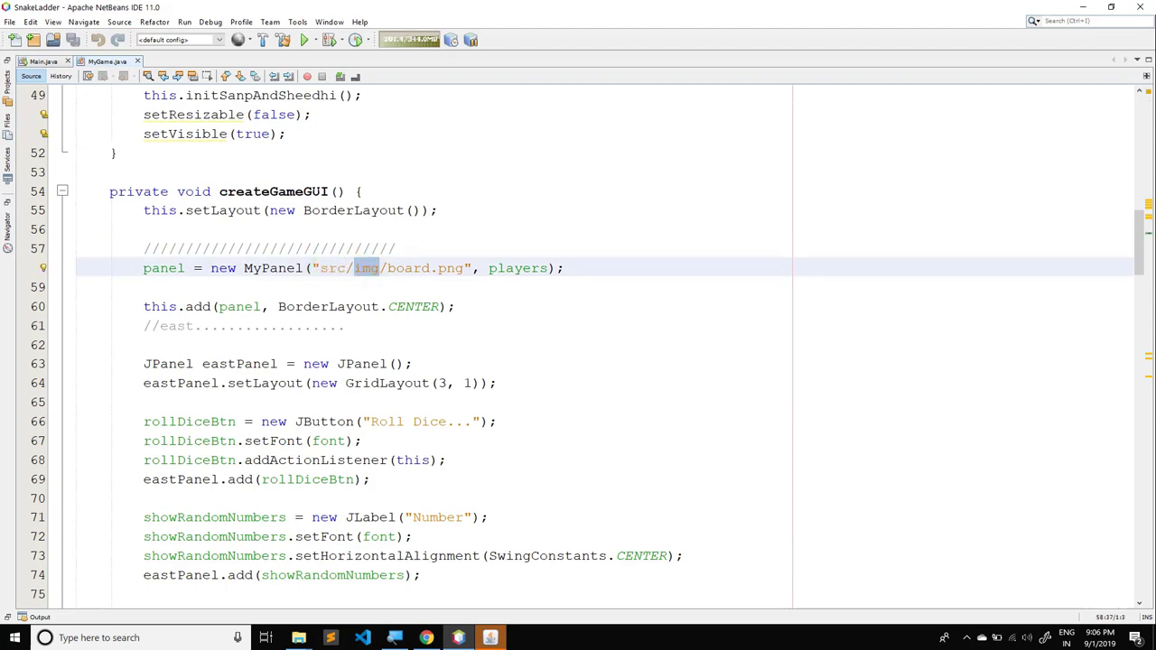
pyautogui.doubleClick(332, 268)
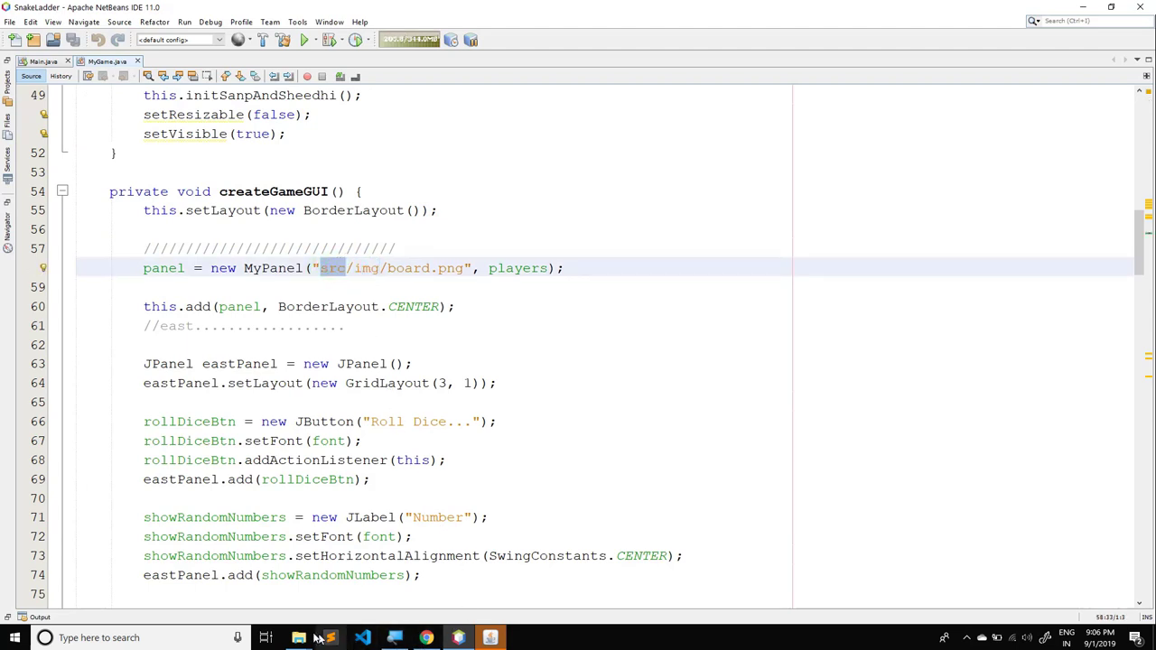
# Step: Switch back to the dist folder in File Explorer and paste the copied img folder into its src folder
pyautogui.moveTo(298, 638)
pyautogui.click(402, 578)
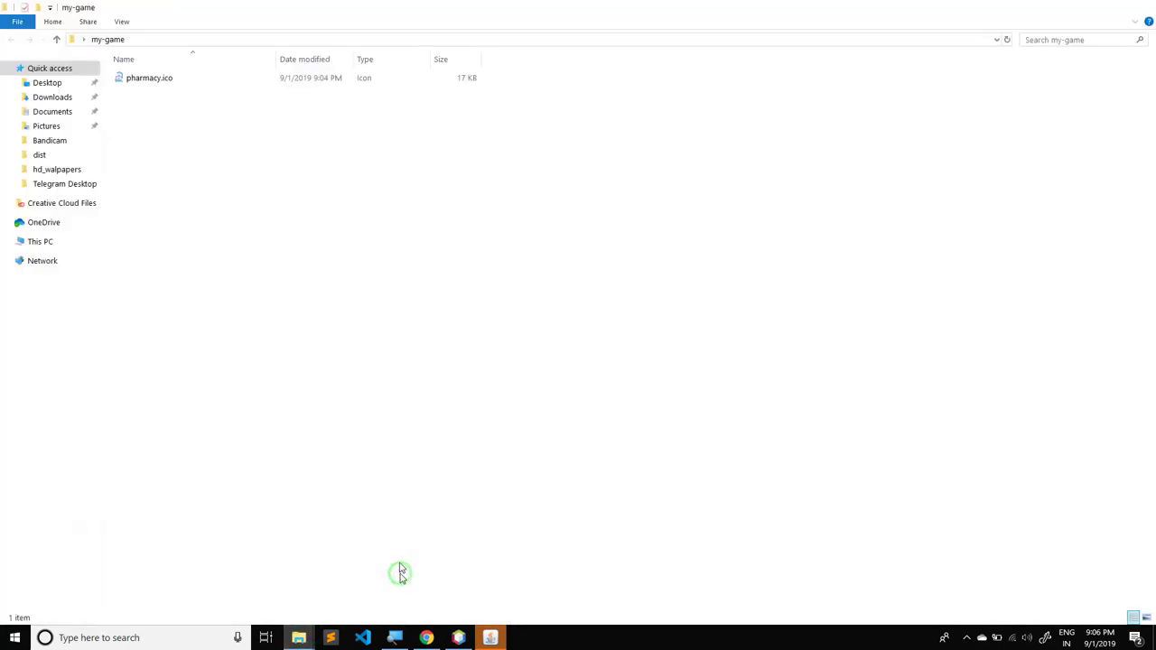
pyautogui.click(173, 587)
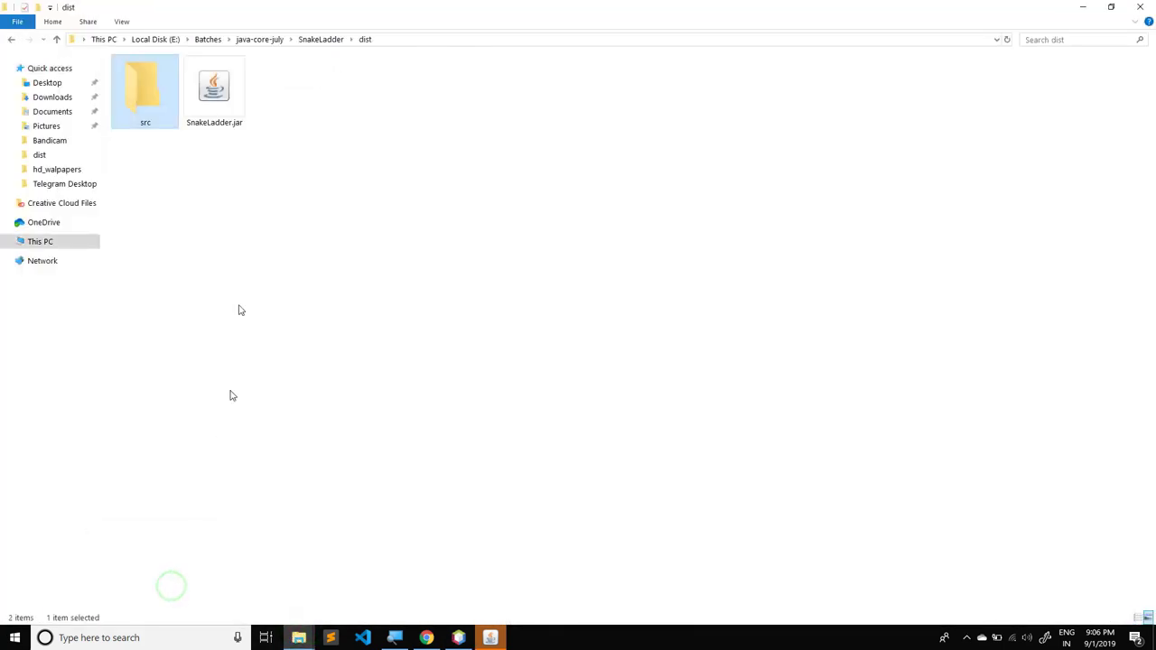
pyautogui.doubleClick(143, 91)
pyautogui.rightClick(175, 138)
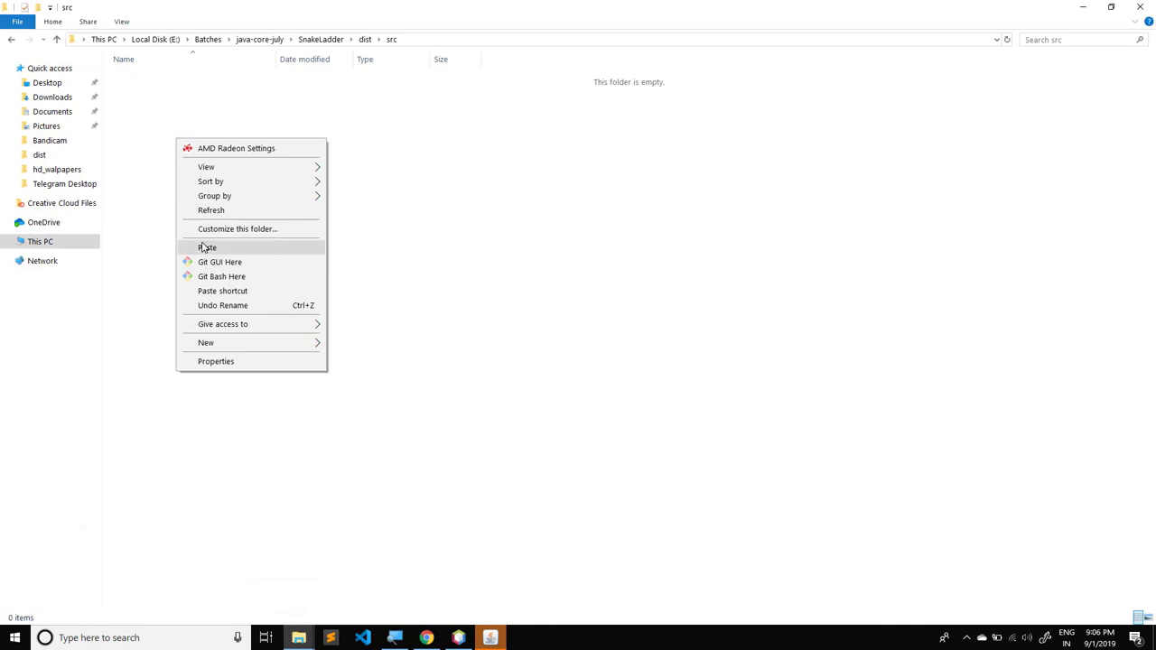
pyautogui.click(208, 246)
pyautogui.click(11, 39)
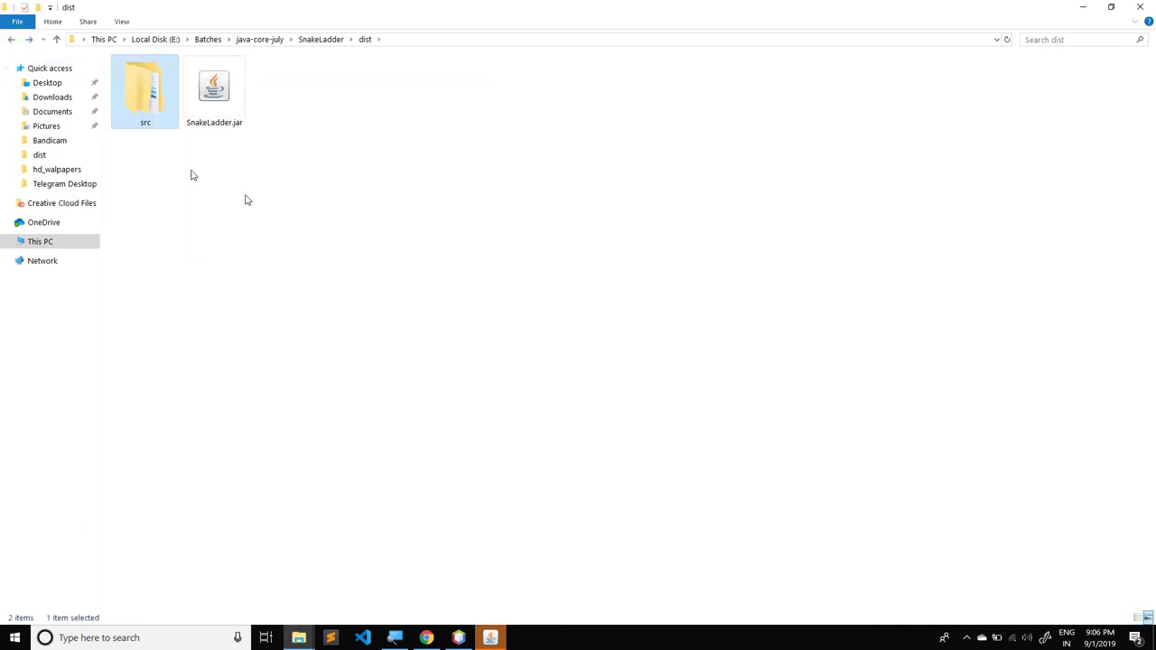
# Step: Check that board.png is inside dist's src/img folder and return to dist
pyautogui.click(226, 100)
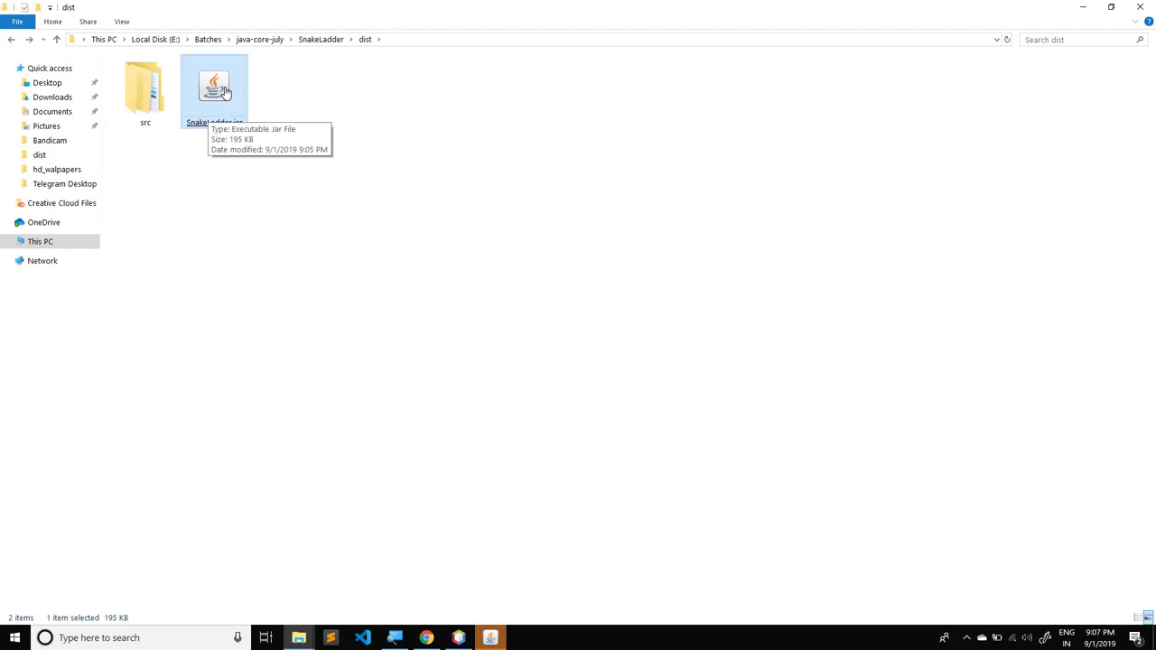
pyautogui.click(154, 100)
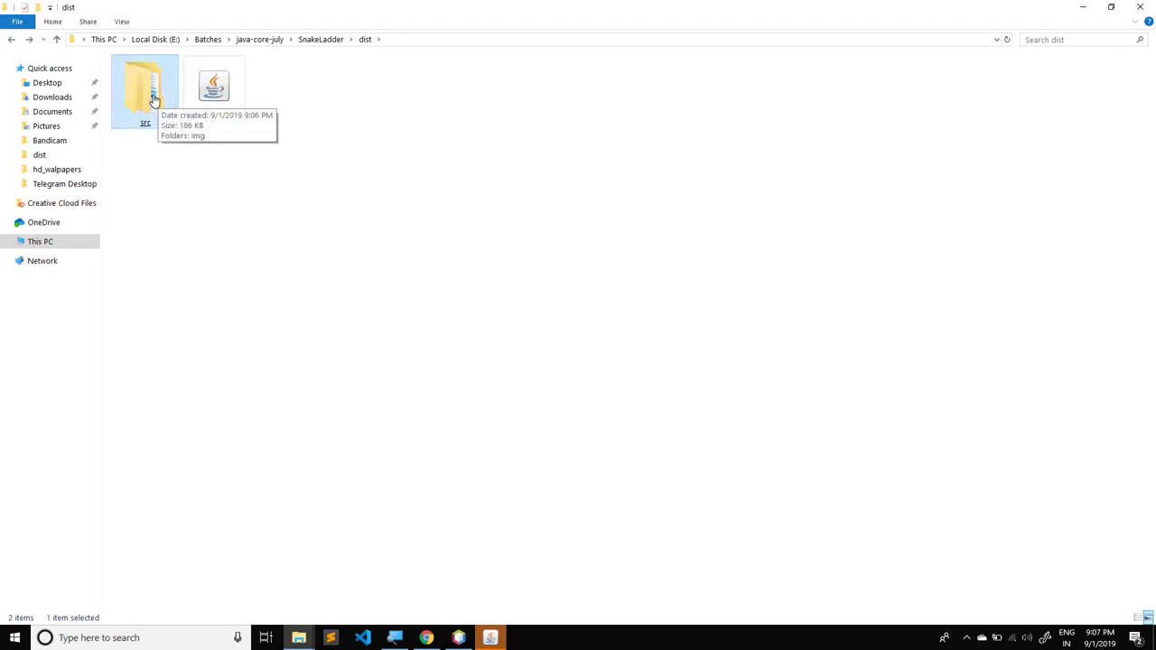
pyautogui.doubleClick(153, 99)
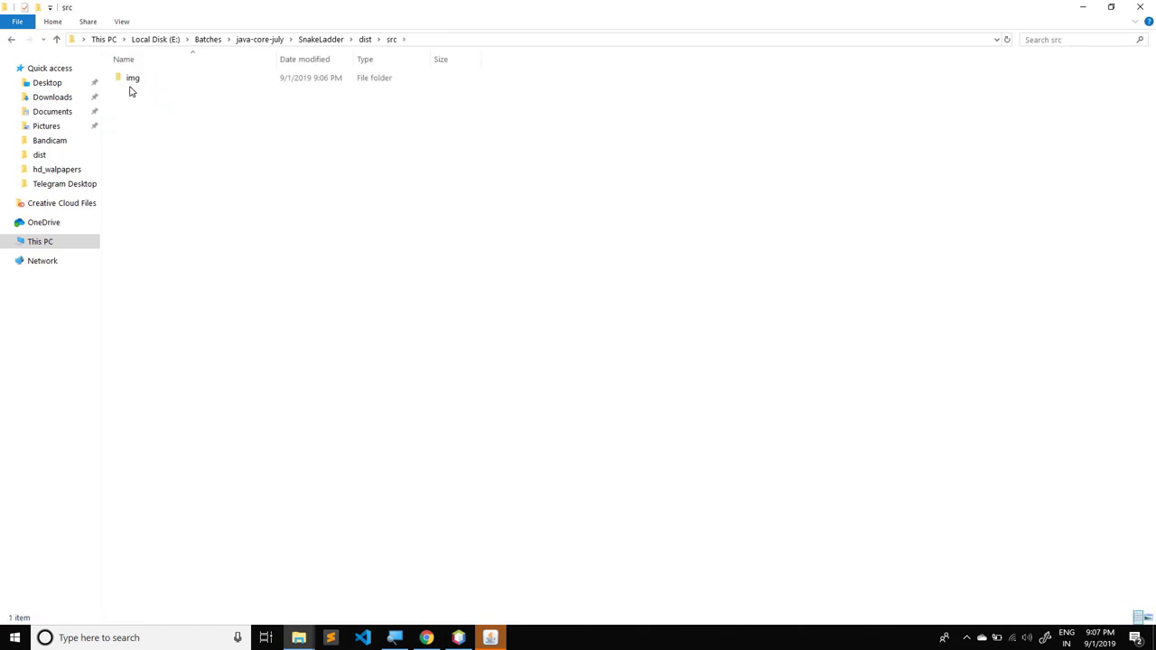
pyautogui.doubleClick(131, 83)
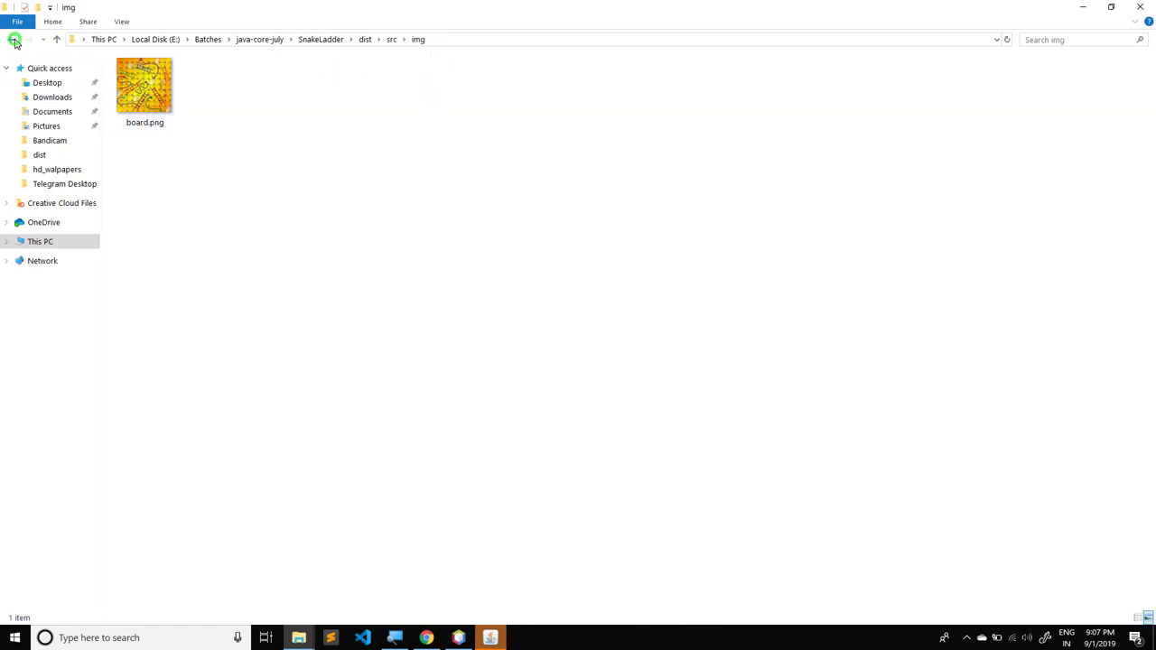
pyautogui.click(12, 39)
pyautogui.click(13, 40)
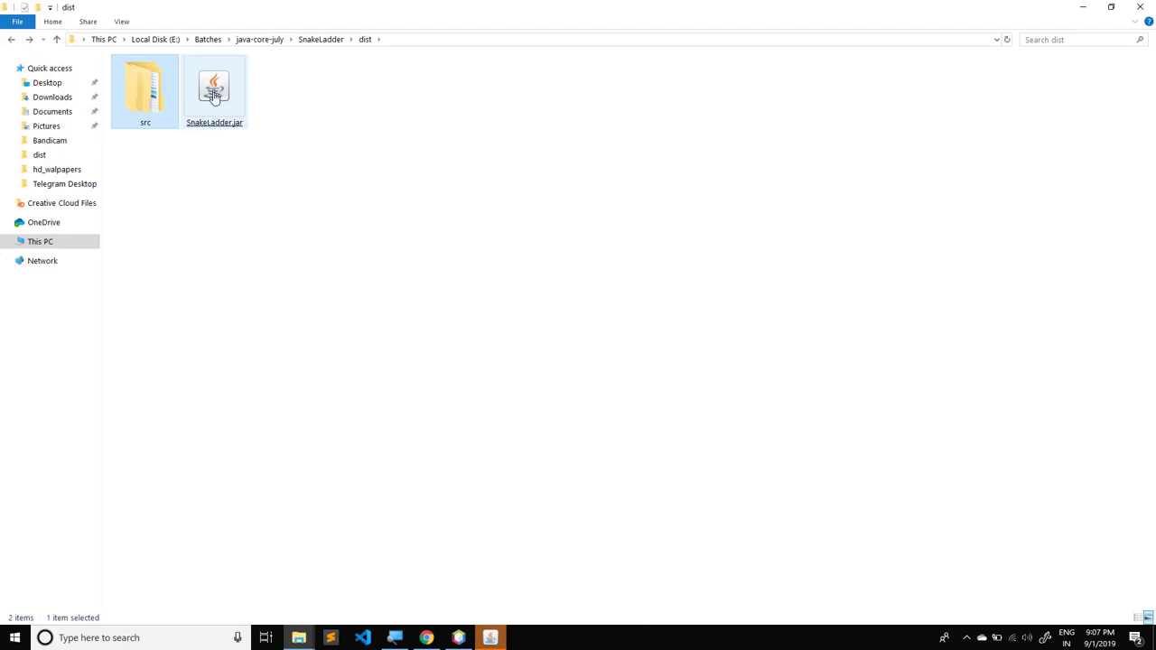
# Step: Run SnakeLadder.jar again beside the src folder, roll the dice twice and close the game
pyautogui.click(214, 97)
pyautogui.doubleClick(214, 97)
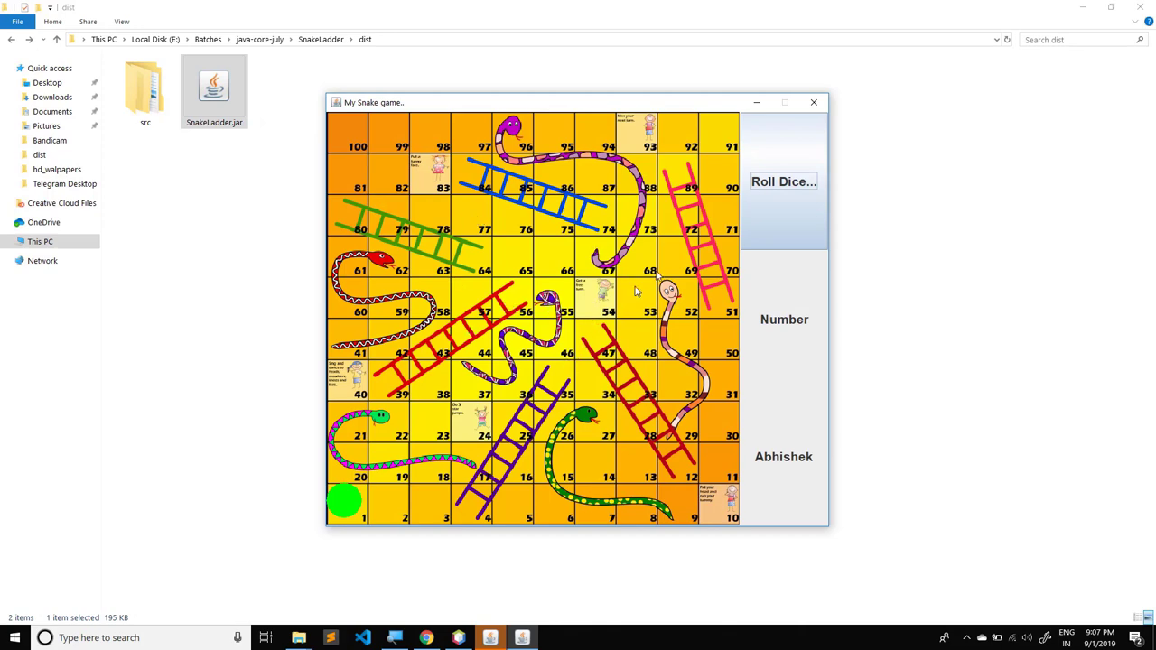
pyautogui.click(807, 215)
pyautogui.click(806, 215)
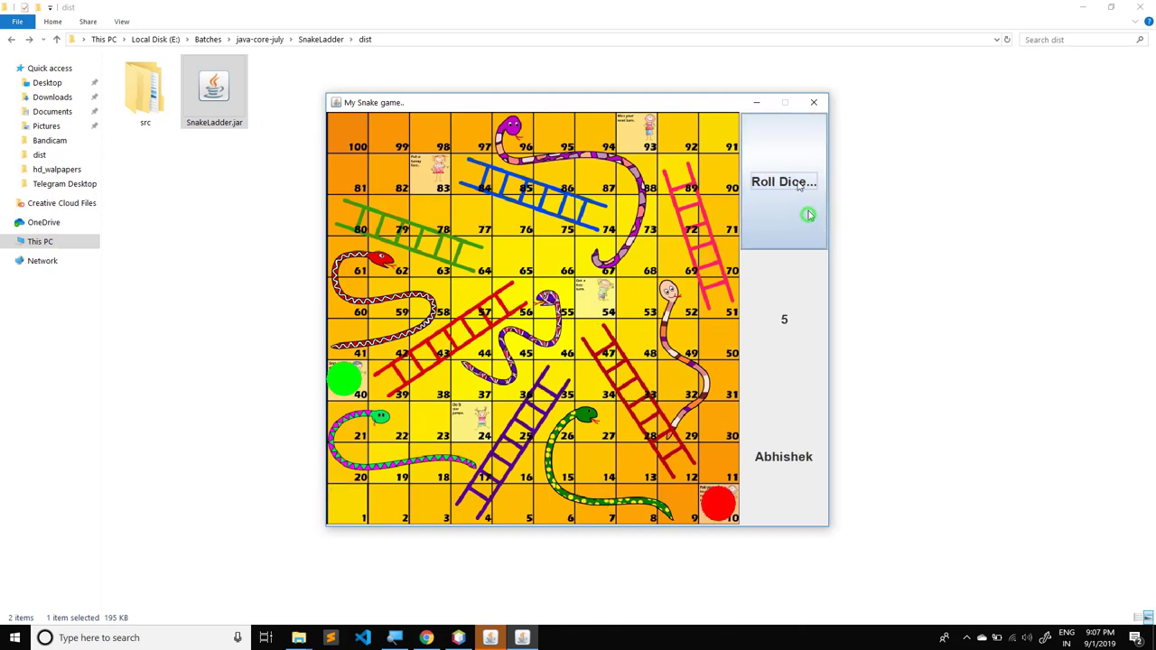
pyautogui.click(814, 103)
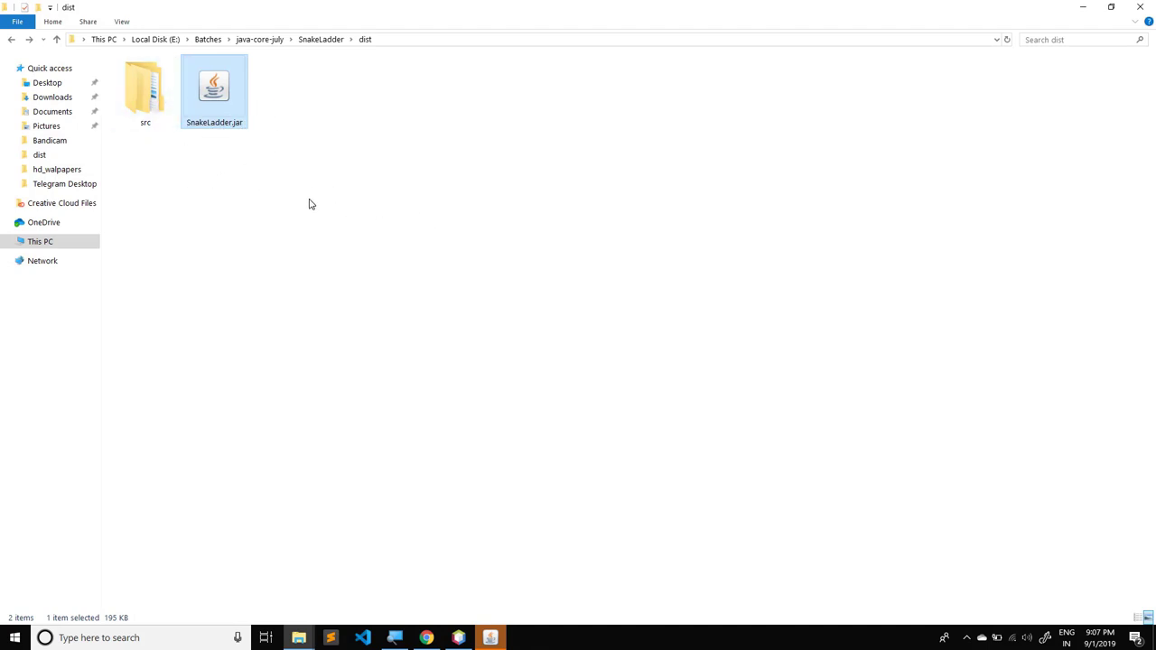
# Step: Copy the src folder and SnakeLadder.jar from dist into the my-game folder on the desktop
pyautogui.moveTo(645, 332); pyautogui.dragTo(103, 82)
pyautogui.rightClick(160, 81)
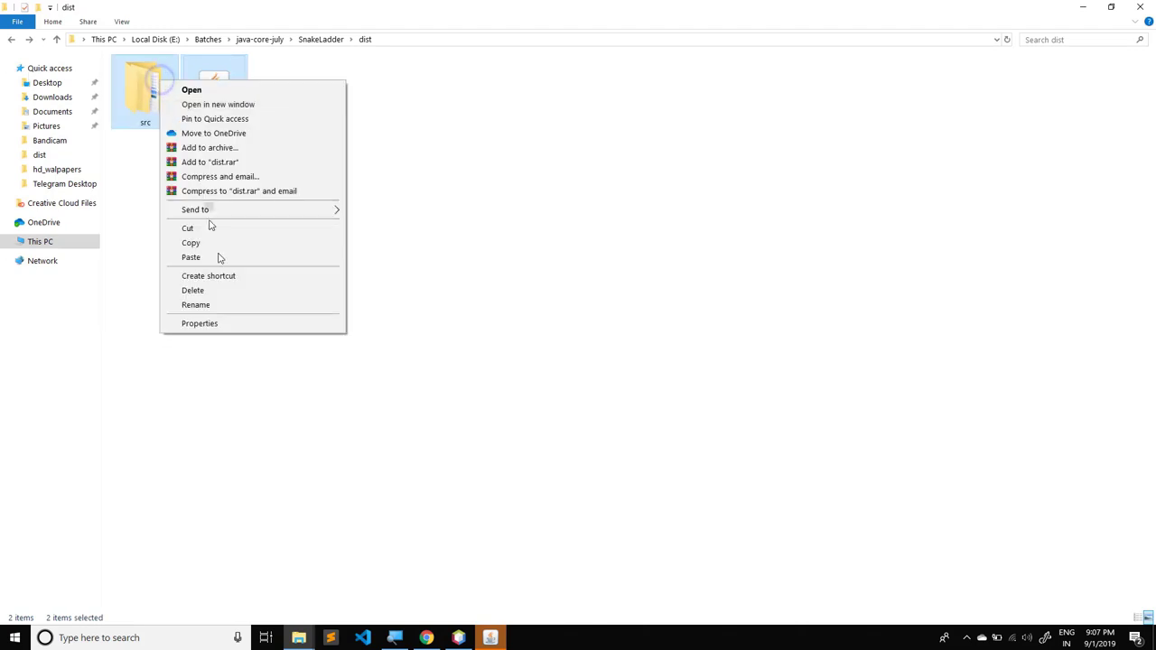
pyautogui.click(210, 244)
pyautogui.press('super+d')
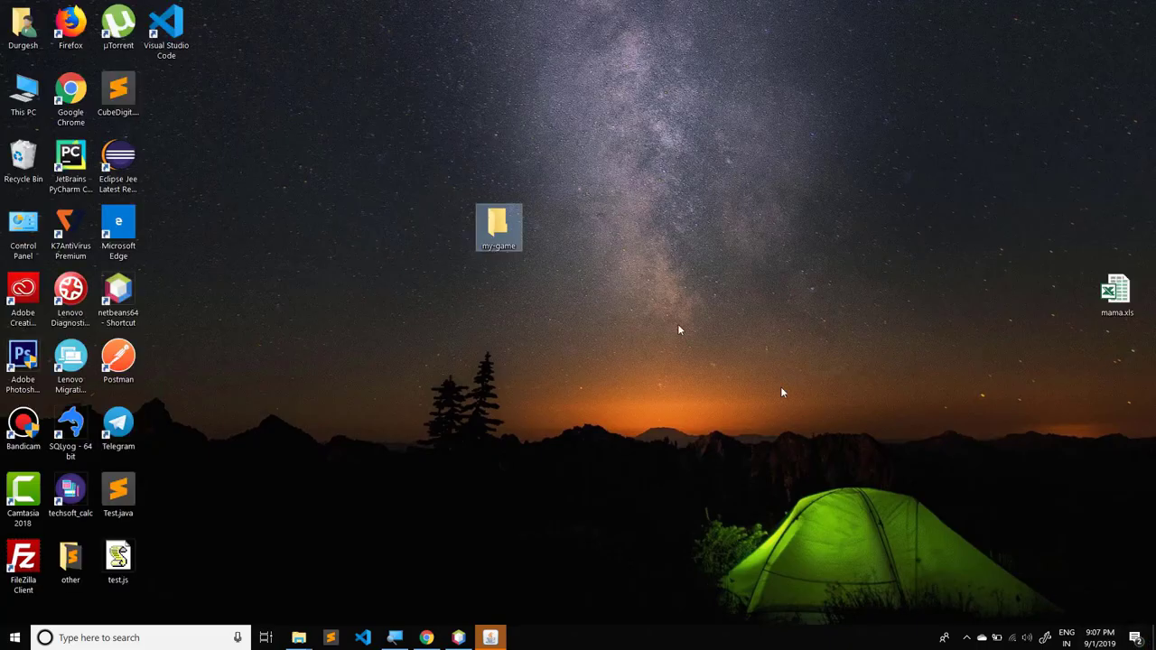
pyautogui.doubleClick(512, 237)
pyautogui.rightClick(657, 294)
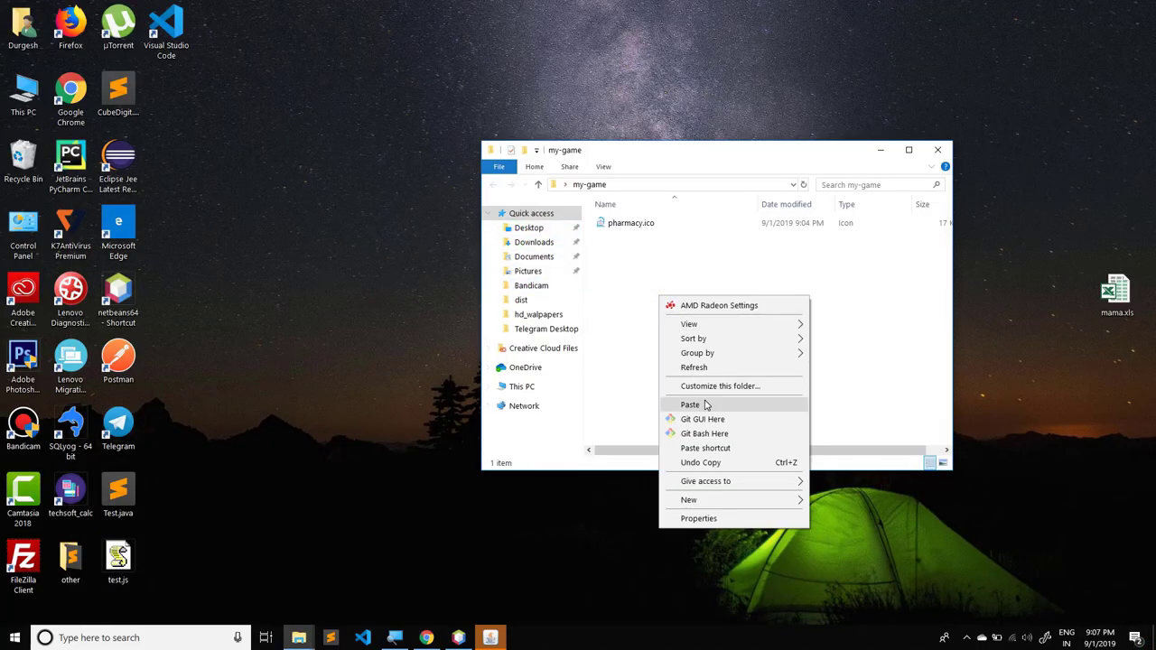
pyautogui.click(700, 403)
# Step: Show the my-game folder maximized with large icons and run its copy of SnakeLadder.jar
pyautogui.doubleClick(657, 155)
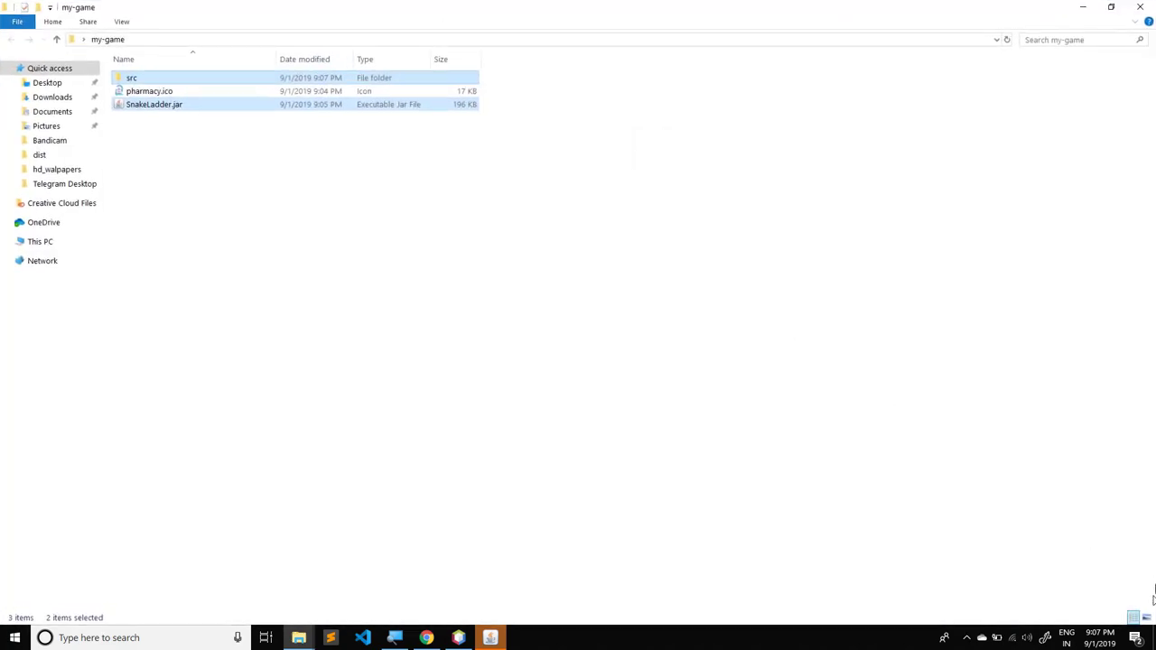
pyautogui.hotkey('ctrl', 'shift', '2')
pyautogui.click(248, 218)
pyautogui.click(275, 110)
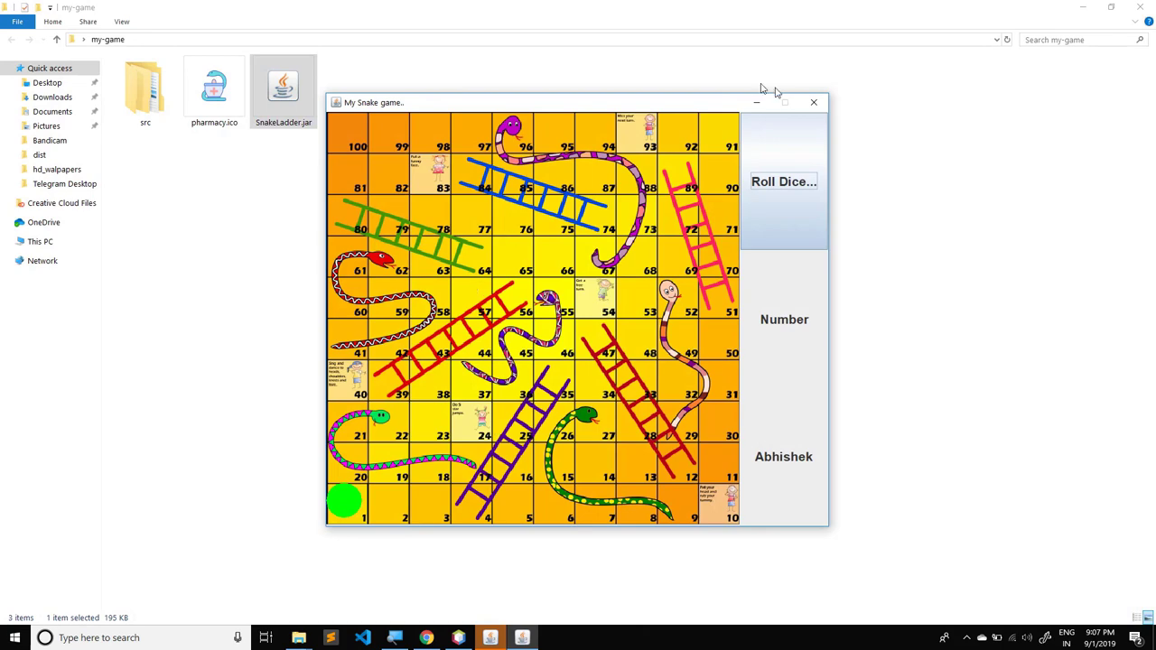
# Step: Close the running game windows and return to the my-game folder with nothing selected
pyautogui.click(813, 102)
pyautogui.click(490, 638)
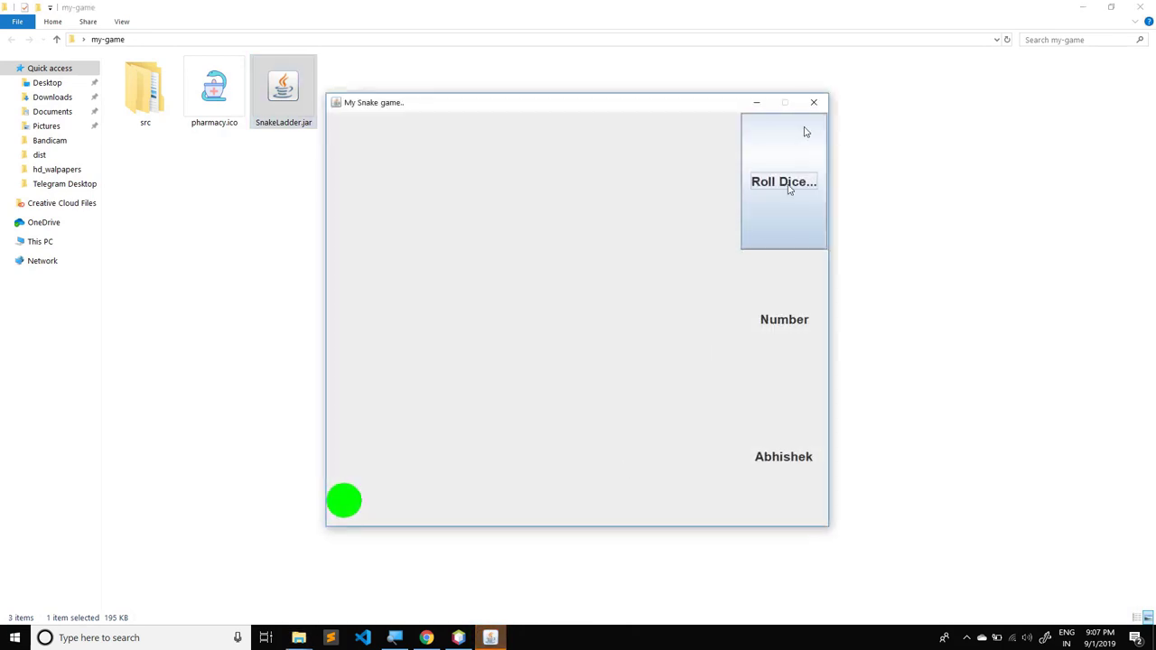
pyautogui.click(812, 102)
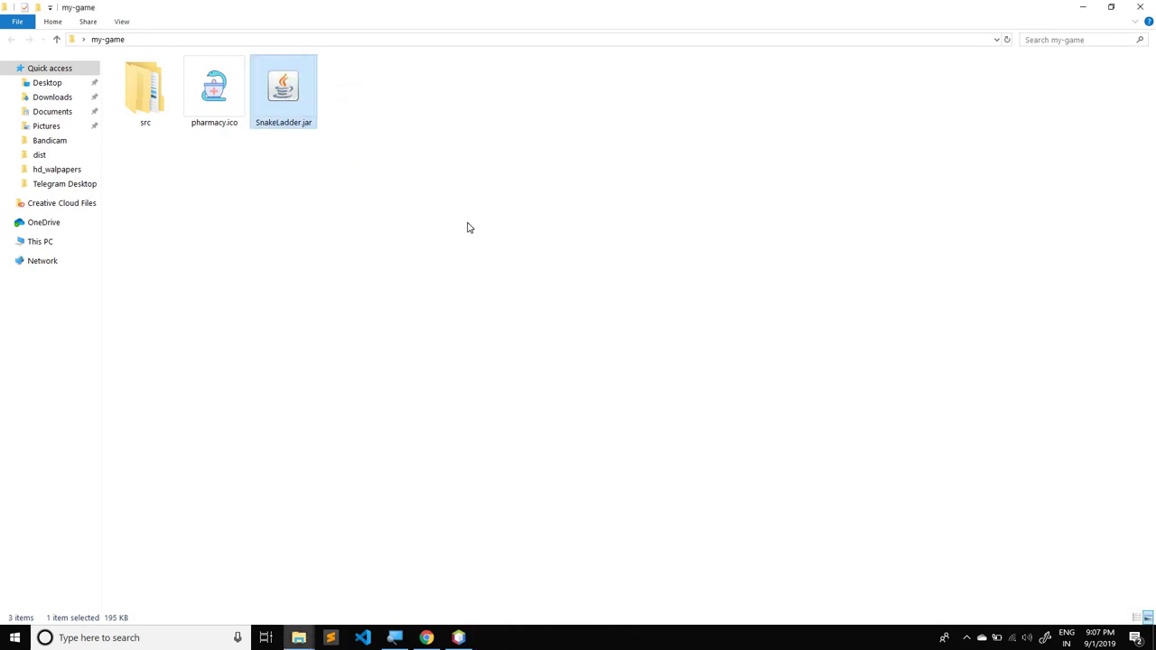
pyautogui.click(811, 103)
pyautogui.doubleClick(283, 86)
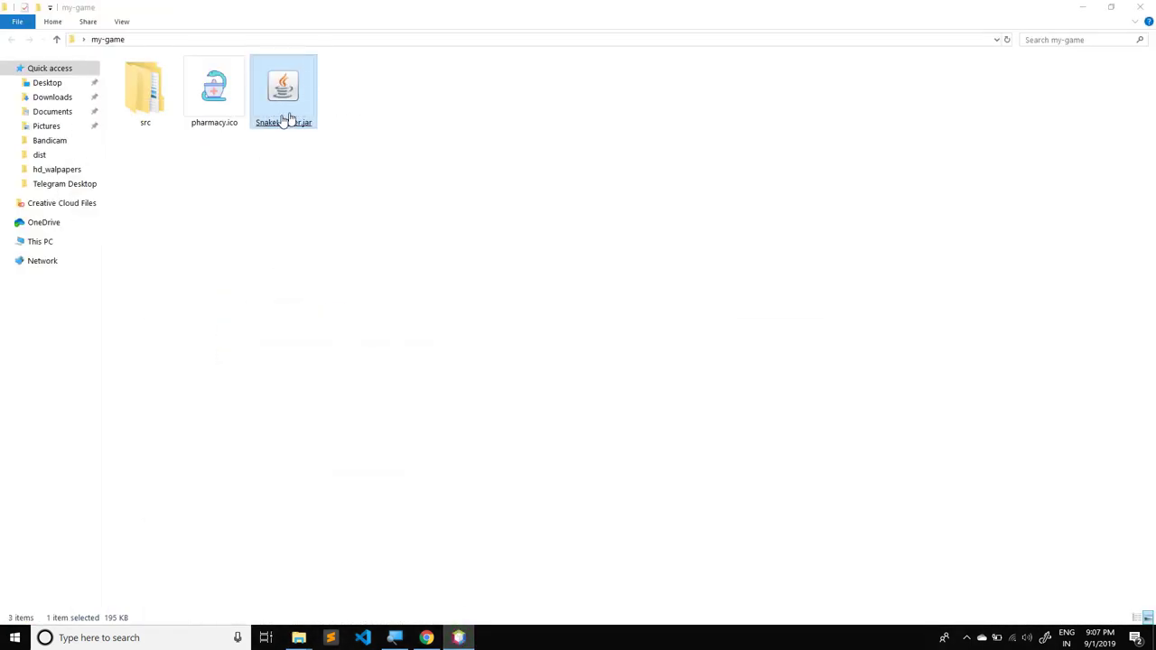
pyautogui.moveTo(1029, 400); pyautogui.dragTo(110, 132)
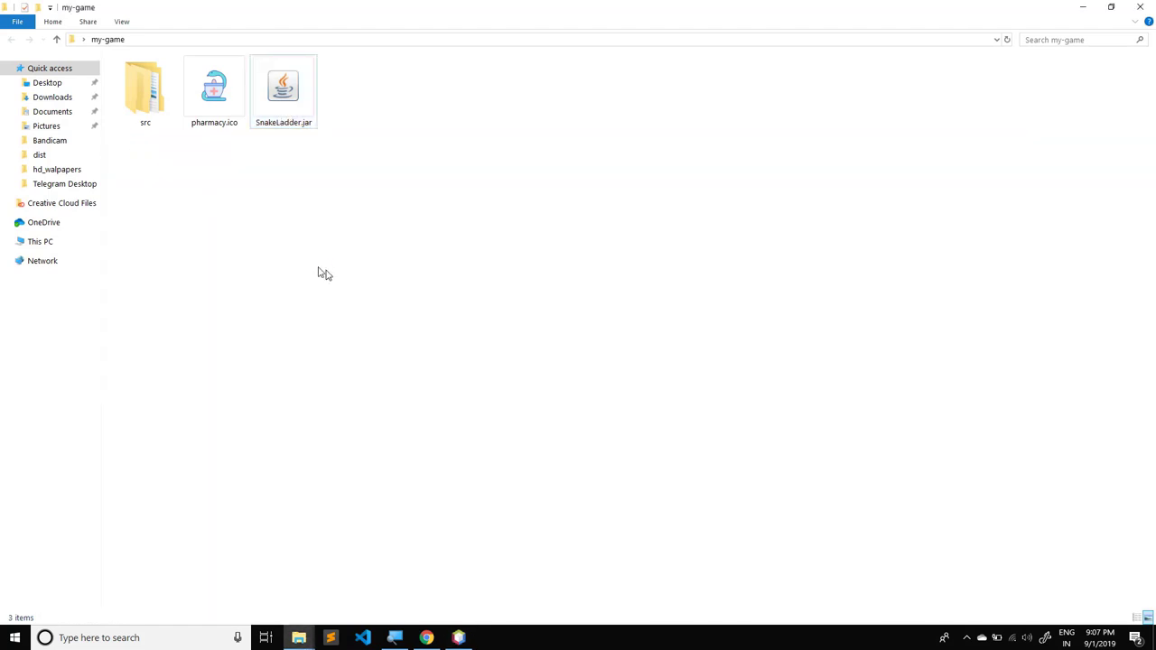
pyautogui.click(326, 269)
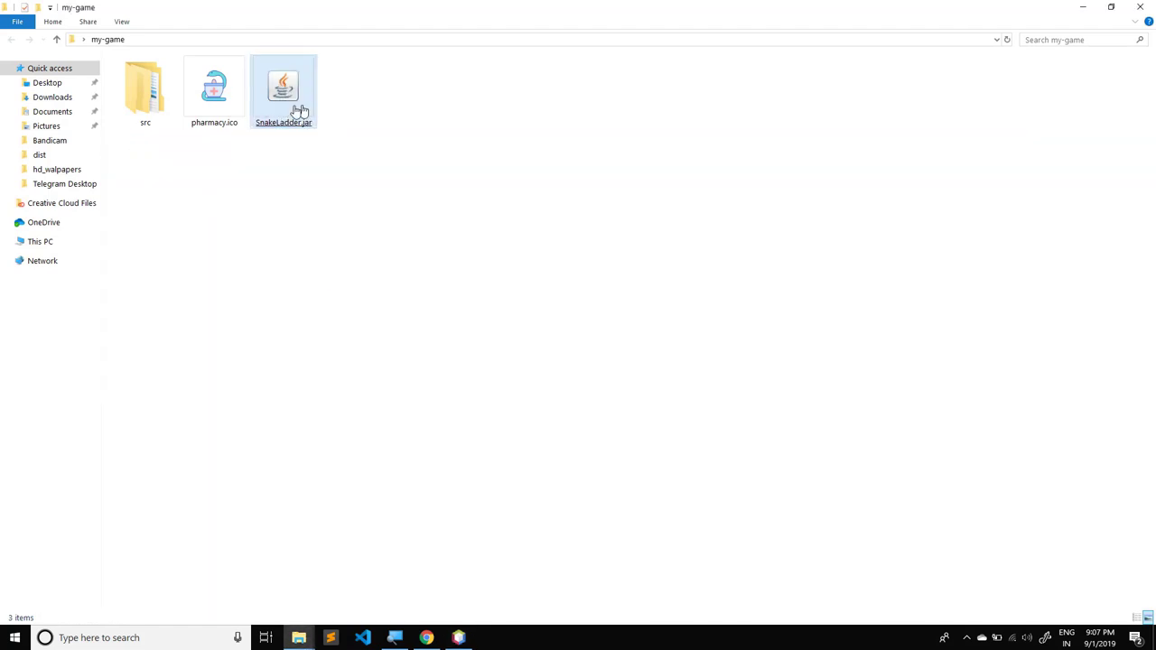
# Step: Compare the src/img/board.png path in MyGame.java with the contents of the src folder inside my-game
pyautogui.click(459, 637)
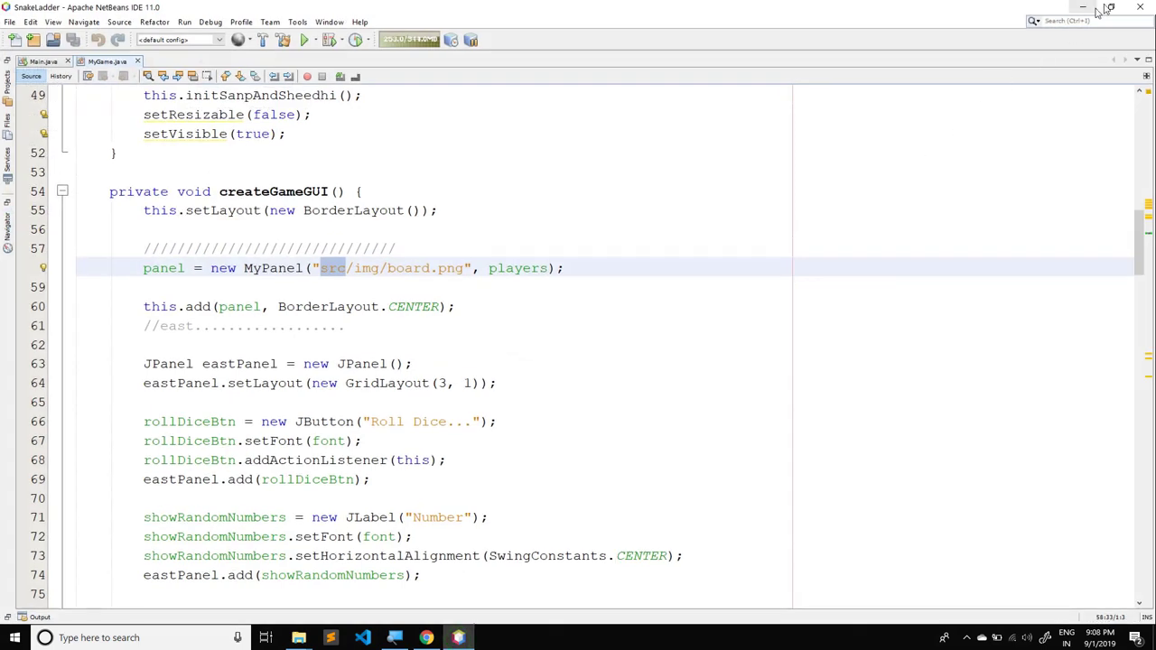
pyautogui.hotkey('alt', 'Tab')
pyautogui.click(282, 89)
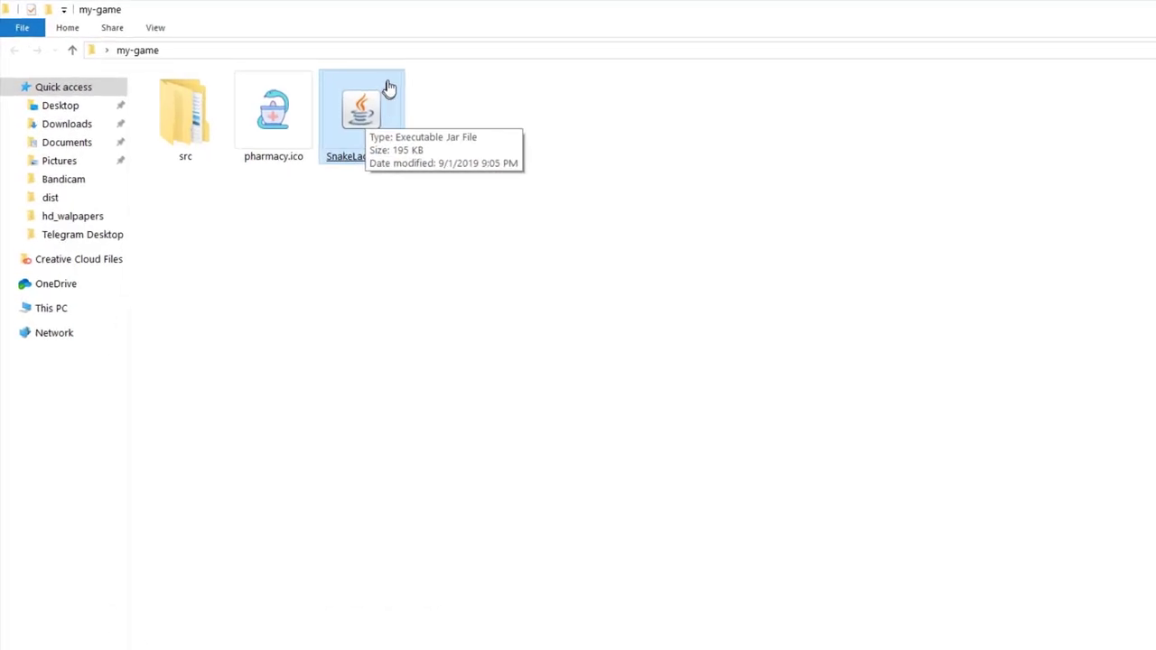
pyautogui.doubleClick(222, 159)
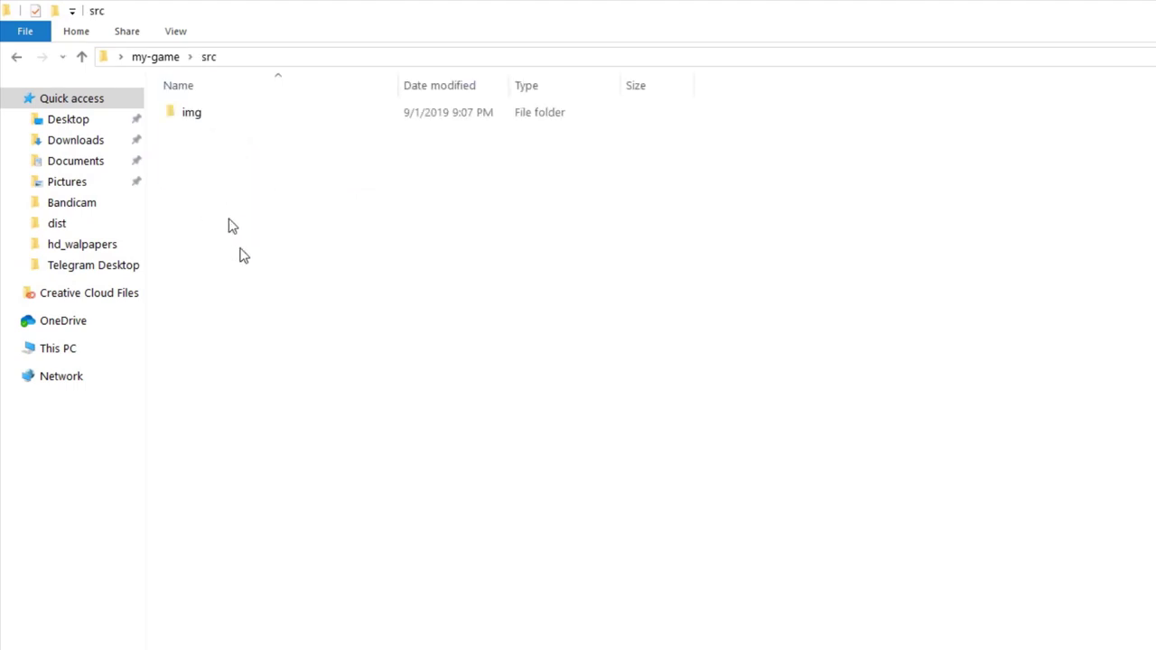
pyautogui.click(19, 61)
# Step: Run SnakeLadder.jar from the my-game folder once more, close the game and refresh the folder
pyautogui.click(424, 152)
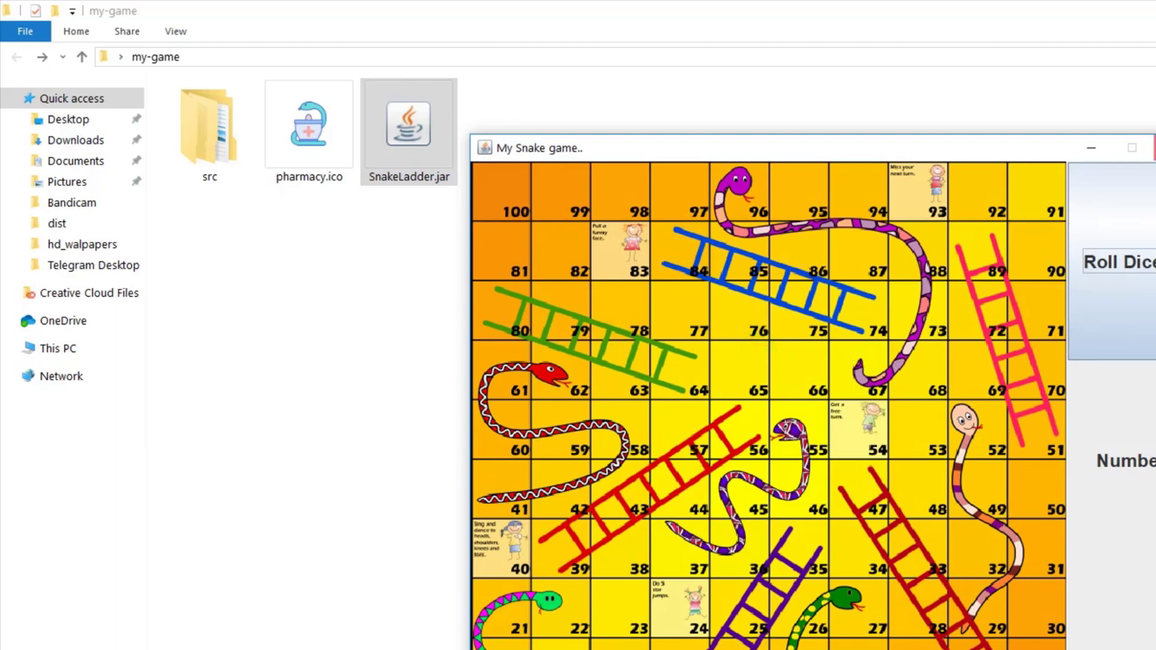
pyautogui.click(1154, 147)
pyautogui.click(614, 266)
pyautogui.rightClick(533, 258)
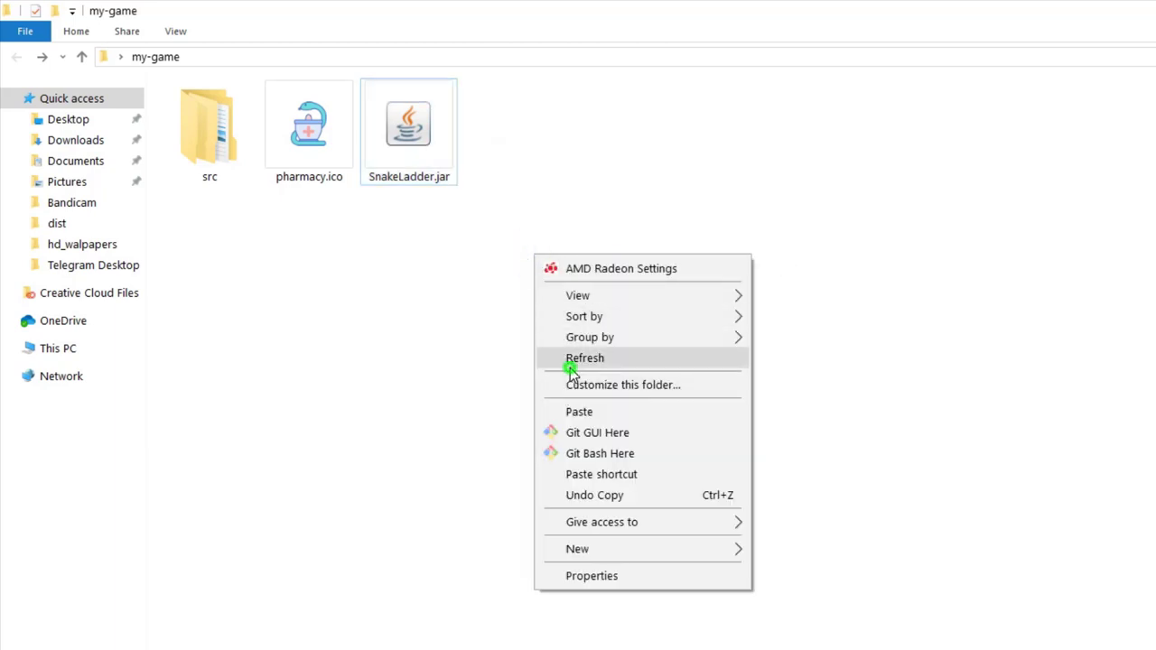
pyautogui.click(569, 358)
# Step: Create a new folder named jre inside my-game
pyautogui.rightClick(451, 261)
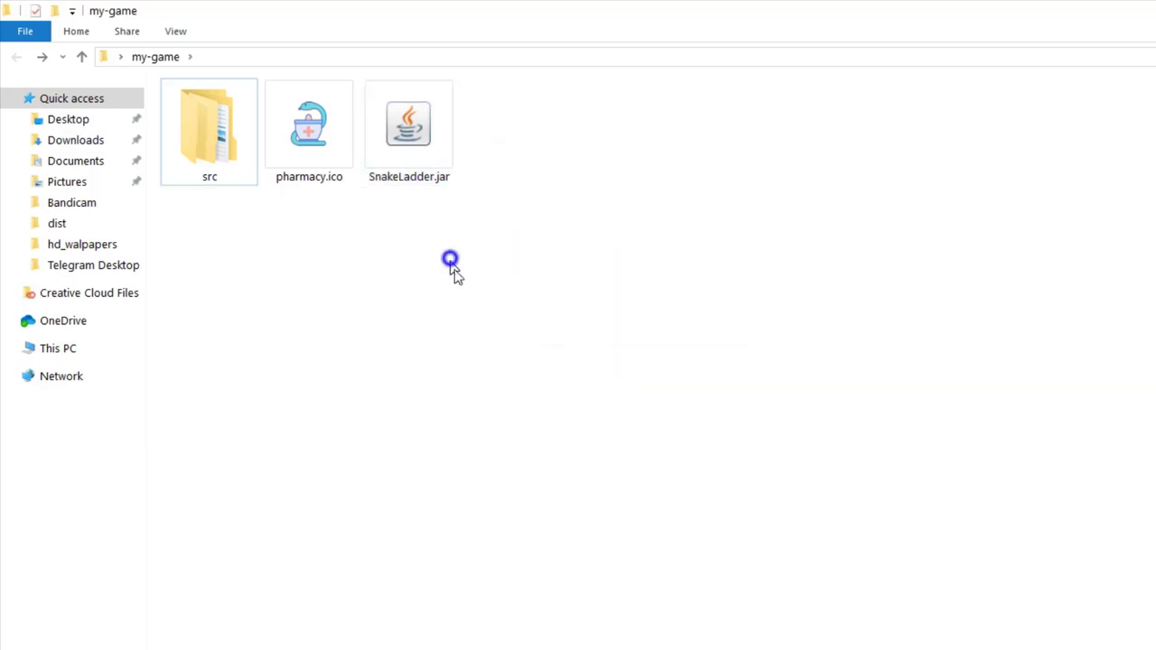
pyautogui.moveTo(524, 551)
pyautogui.click(766, 556)
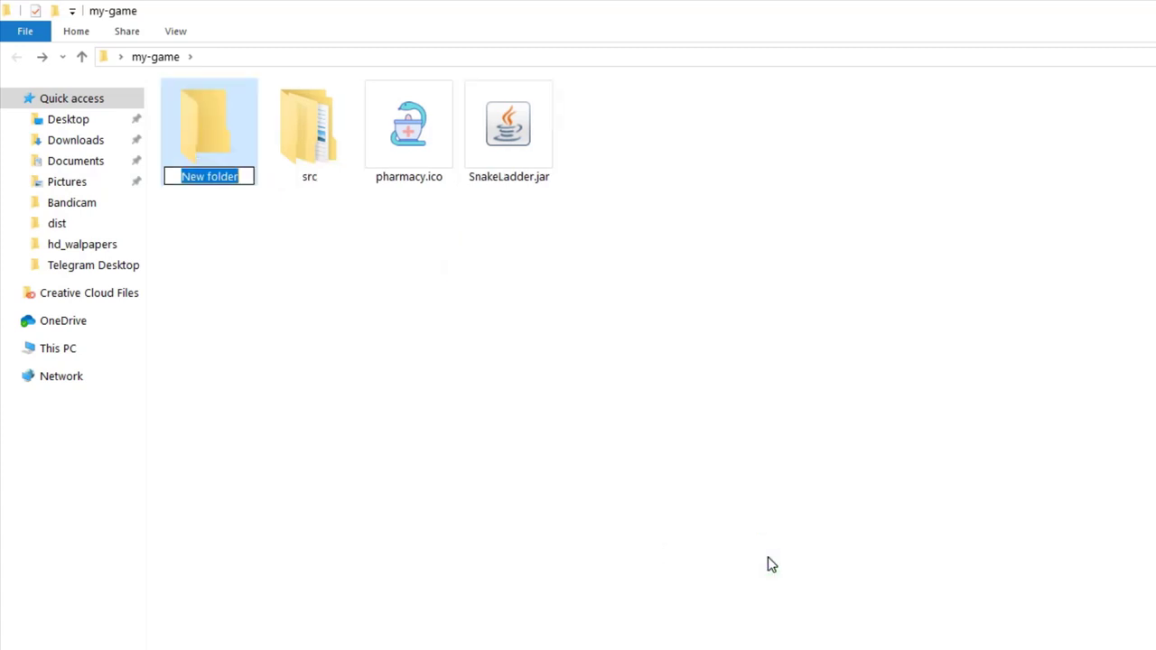
pyautogui.write('jre')
pyautogui.press('Return')
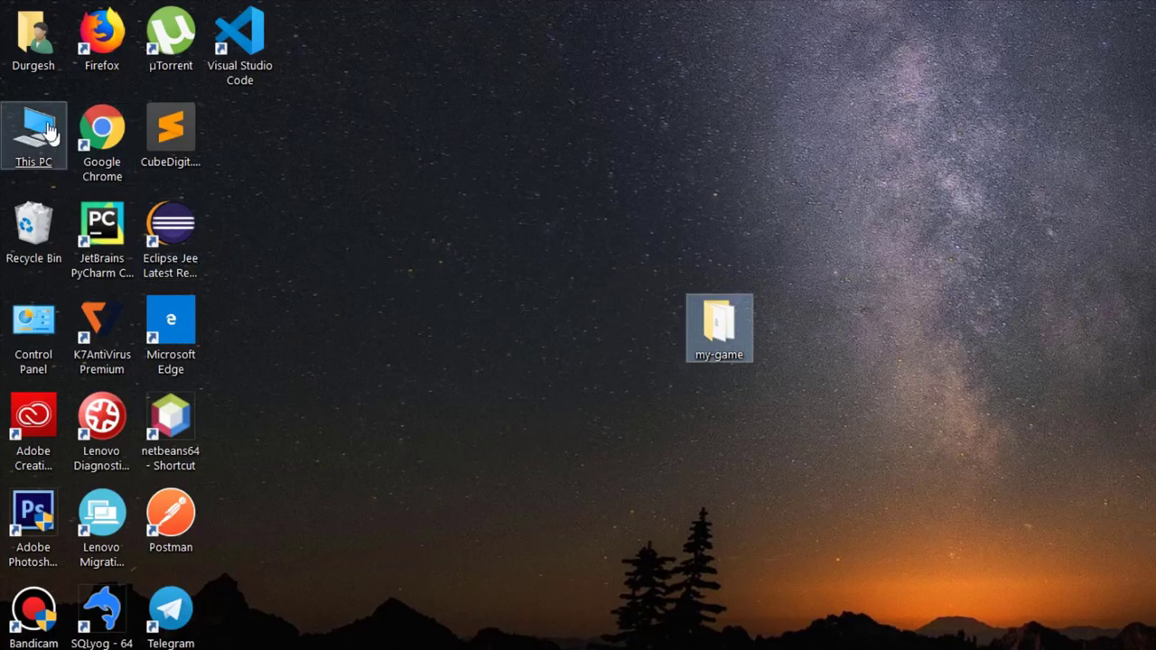
# Step: Open the Java folder under Program Files on Local Disk (C:) and show its contents as large icons
pyautogui.doubleClick(64, 159)
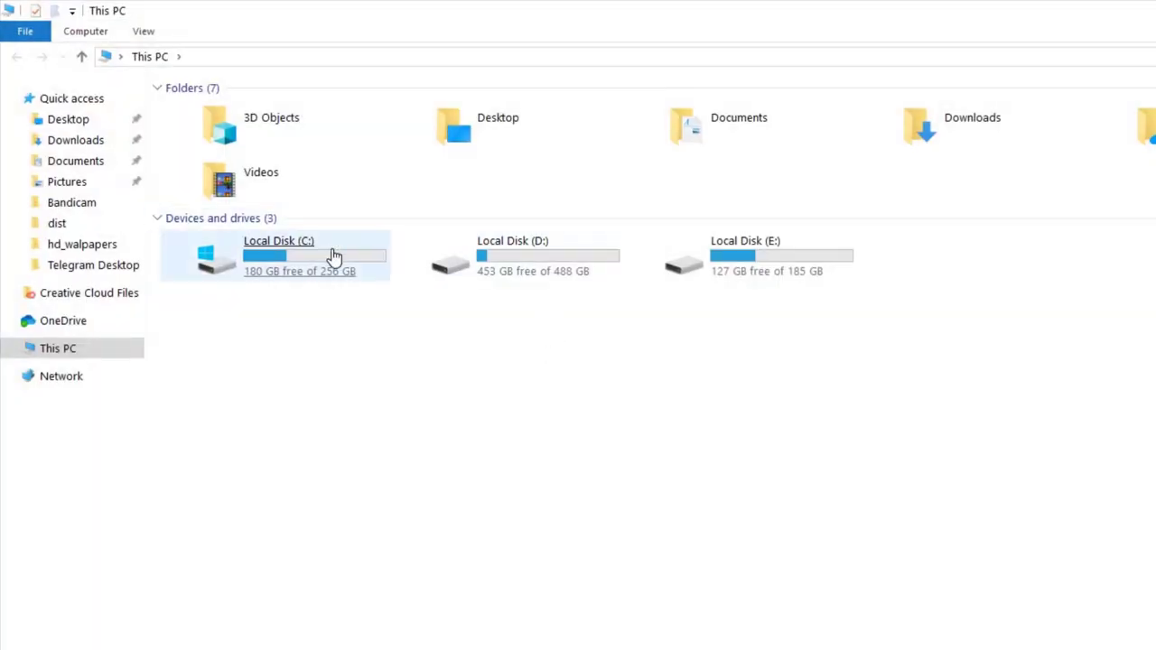
pyautogui.doubleClick(331, 258)
pyautogui.doubleClick(533, 135)
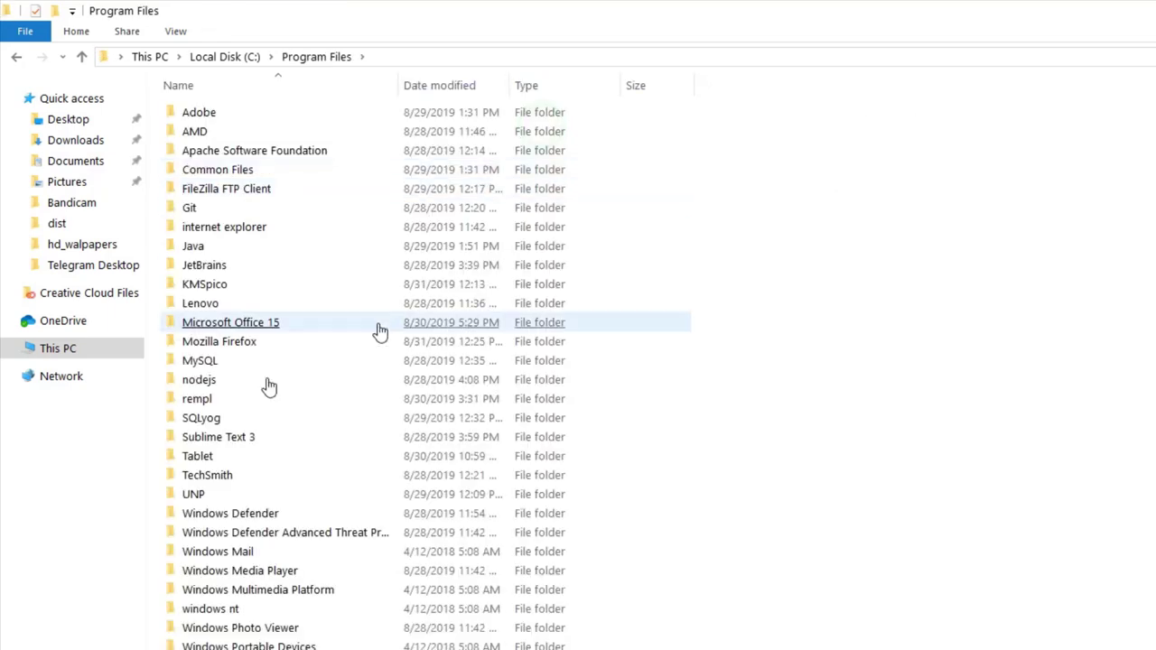
pyautogui.hotkey('ctrl', 'shift', '2')
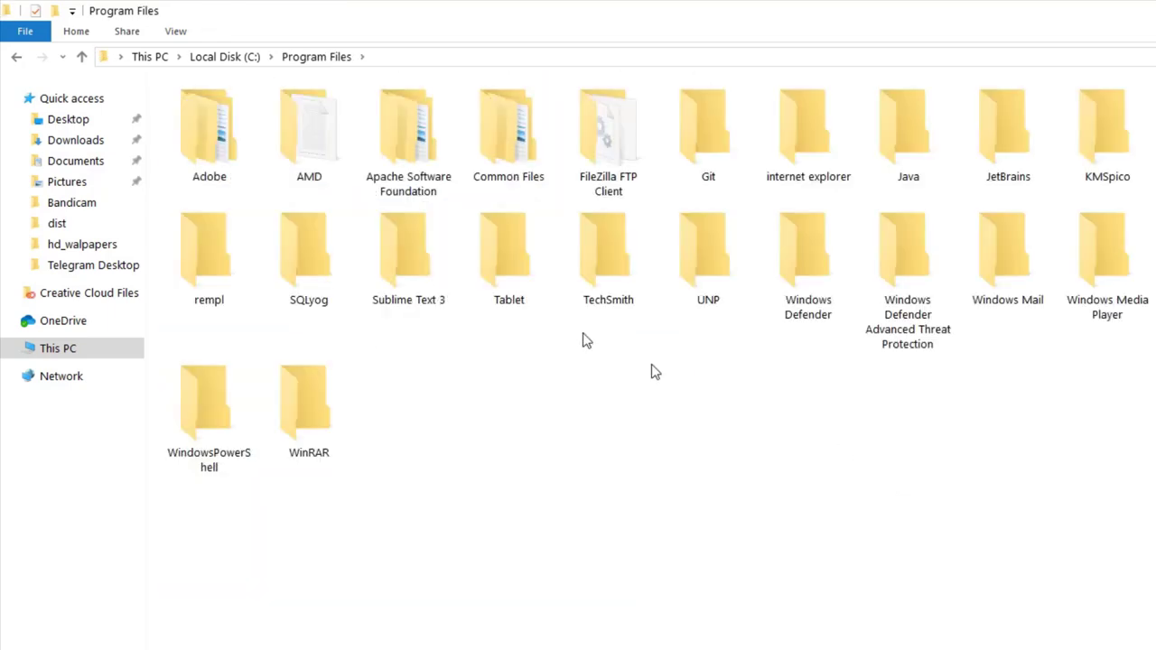
pyautogui.click(750, 233)
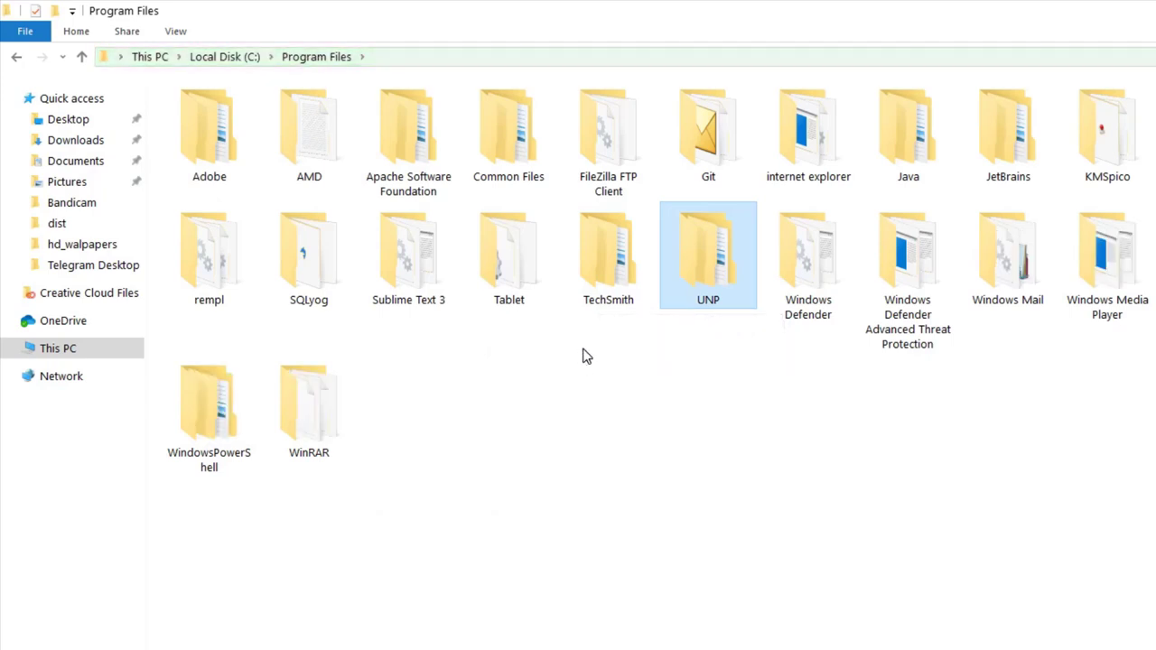
pyautogui.press('j')
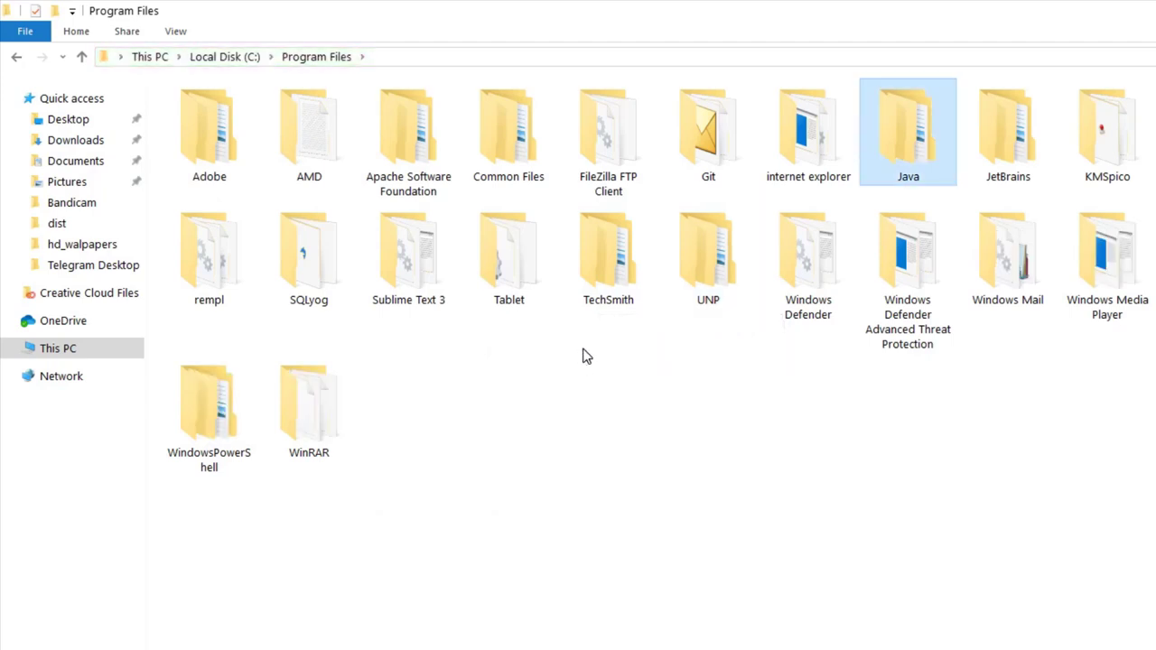
pyautogui.doubleClick(908, 153)
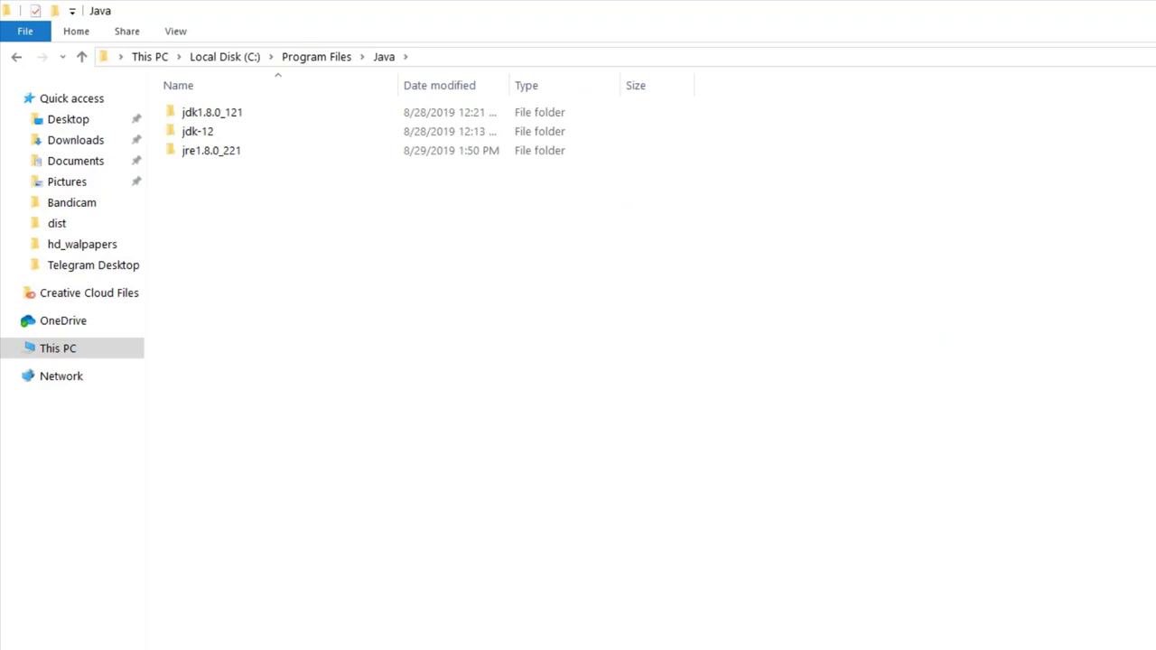
pyautogui.hotkey('ctrl', 'shift', '2')
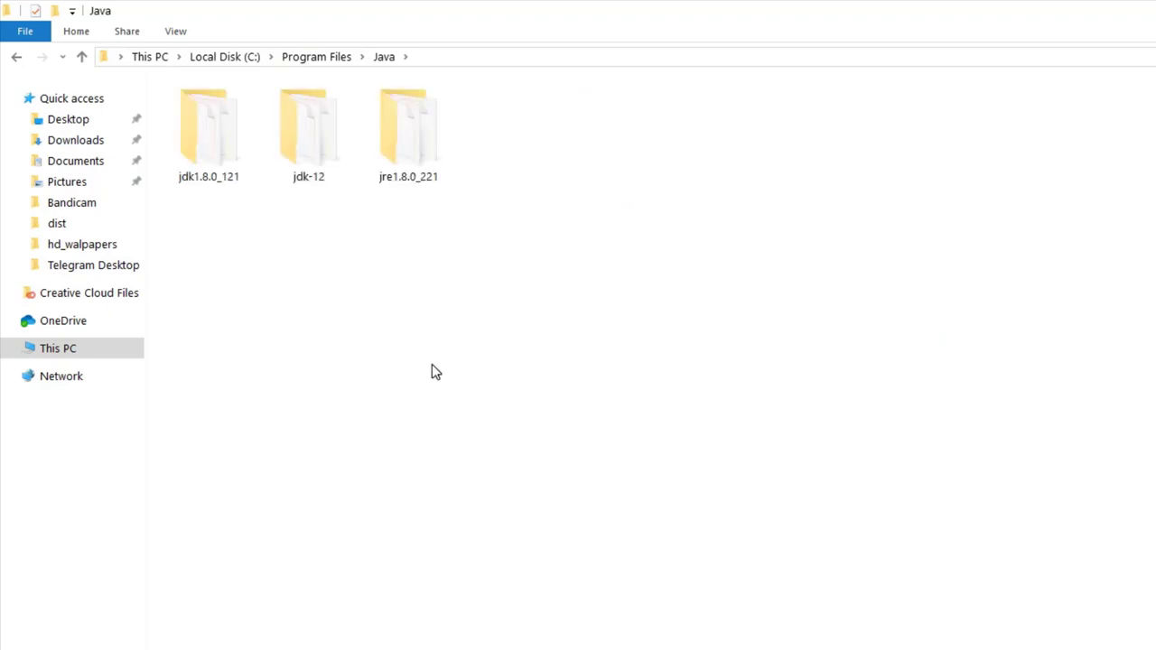
# Step: Examine the contents of the jdk-12 and jre1.8.0_221 folders and return to the Java folder
pyautogui.doubleClick(286, 142)
pyautogui.moveTo(1154, 396); pyautogui.dragTo(192, 101)
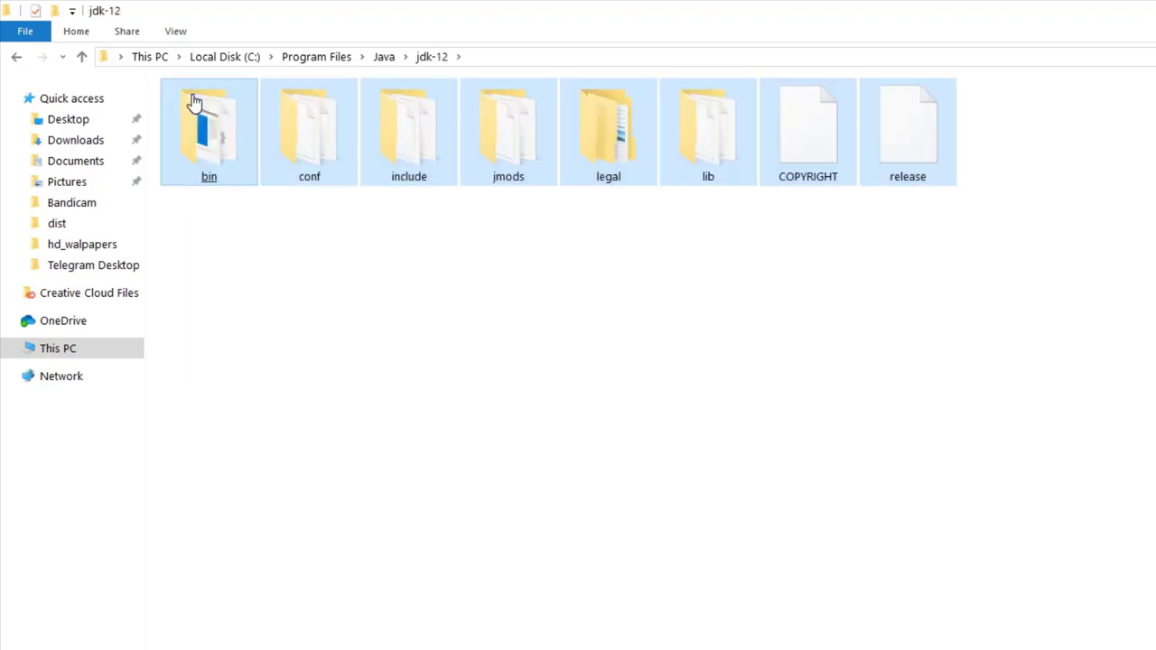
pyautogui.click(13, 57)
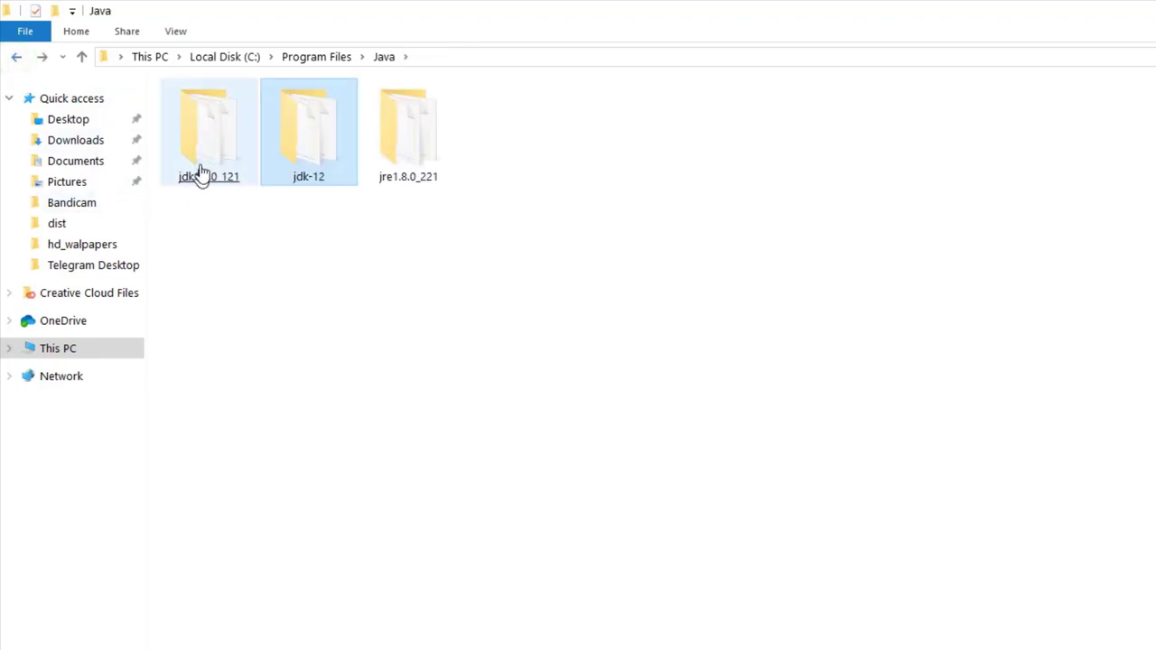
pyautogui.click(418, 181)
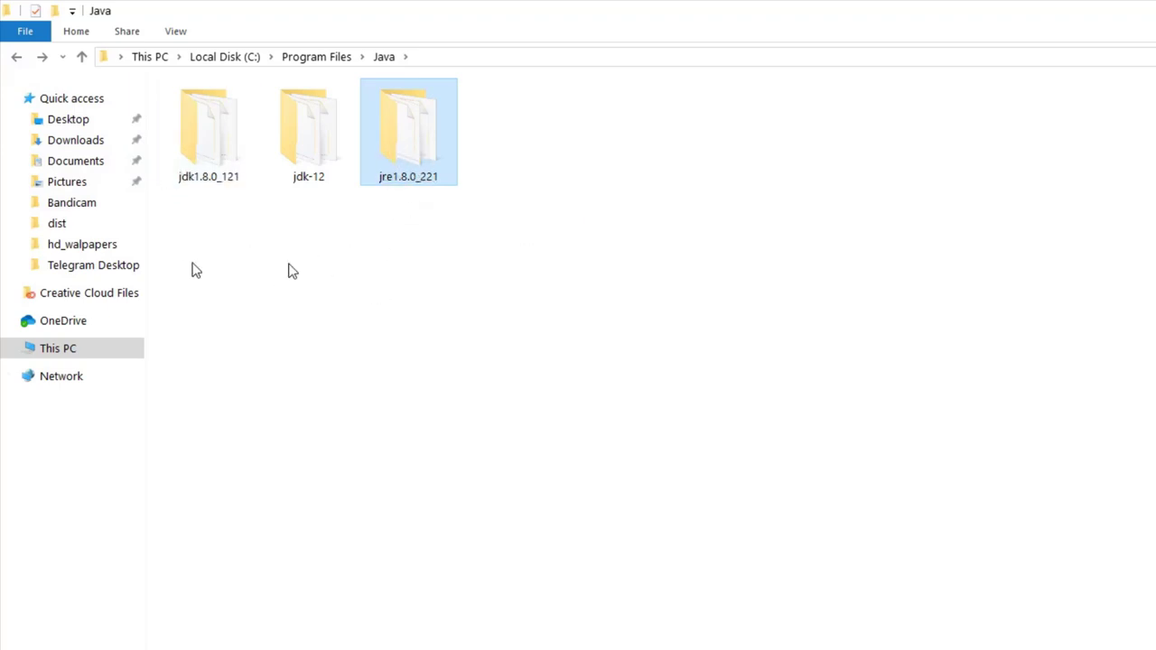
pyautogui.doubleClick(403, 147)
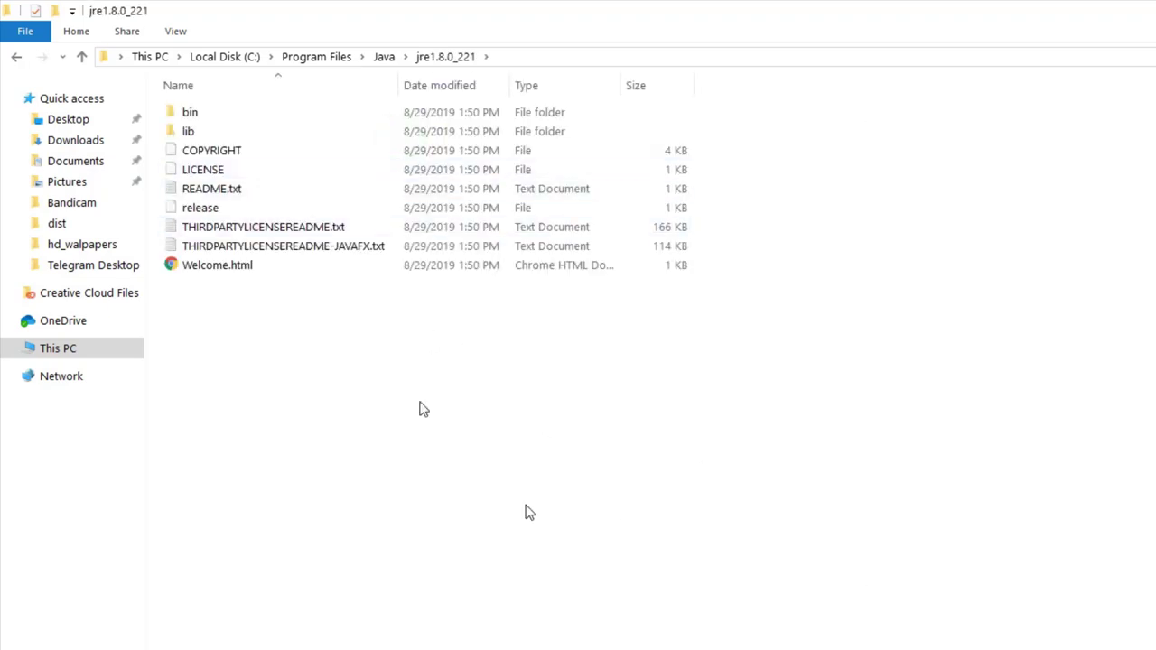
pyautogui.click(15, 57)
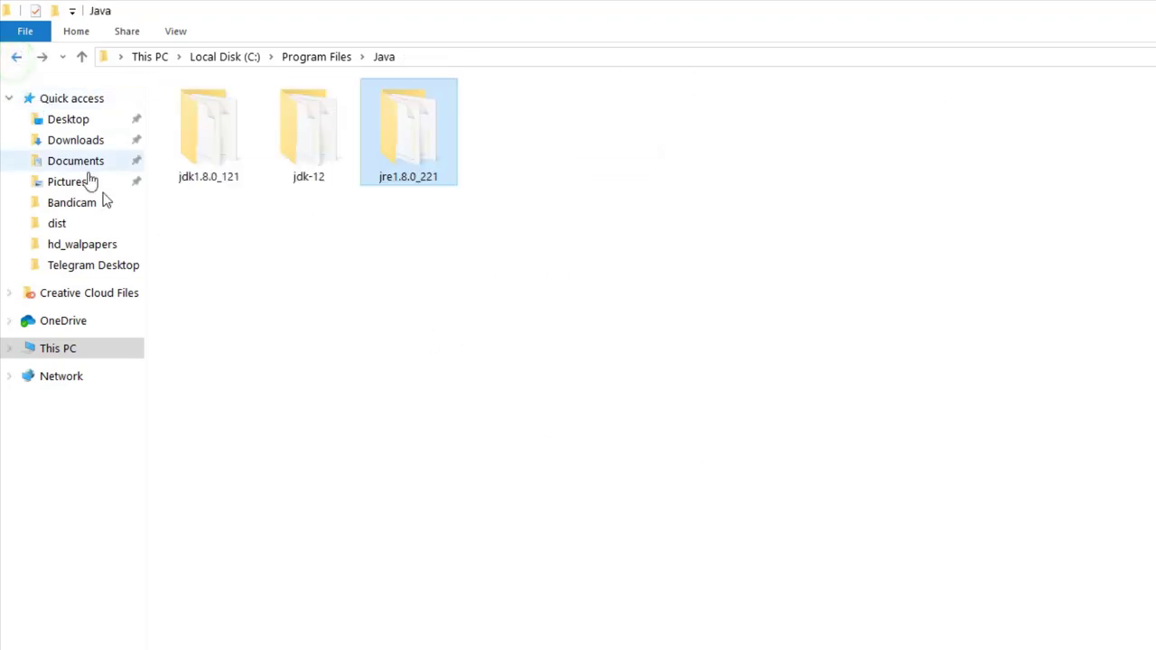
# Step: Copy all files and folders from jdk-12 into the jre folder inside my-game on the desktop
pyautogui.doubleClick(289, 176)
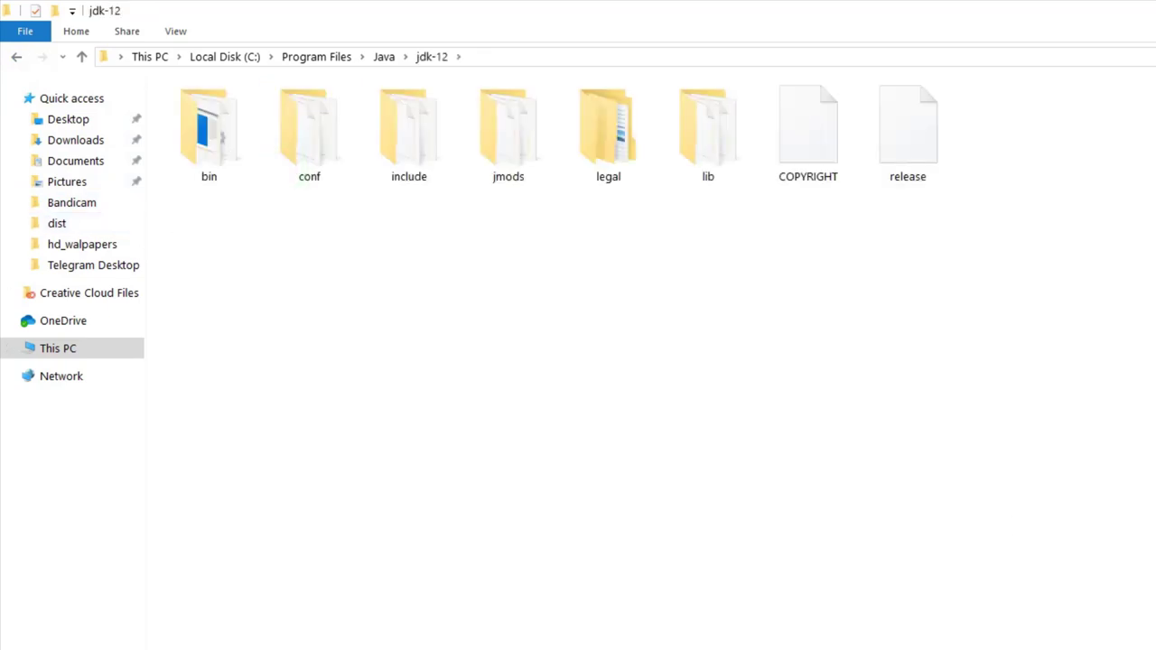
pyautogui.moveTo(1147, 506); pyautogui.dragTo(108, 147)
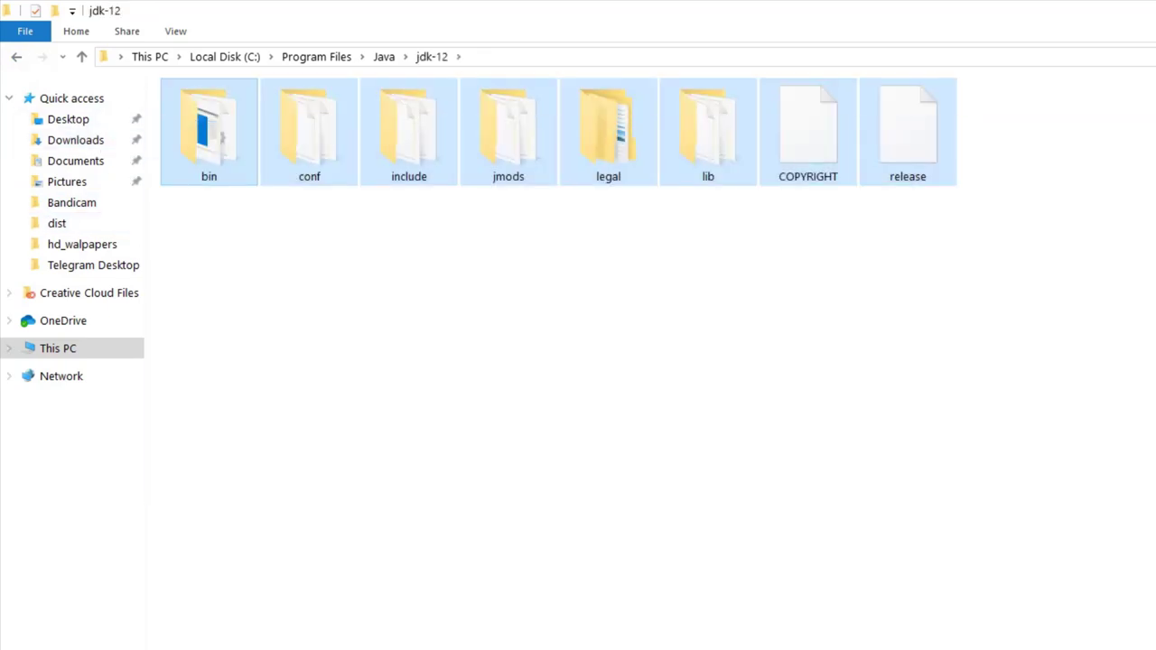
pyautogui.press('super+d')
pyautogui.doubleClick(717, 320)
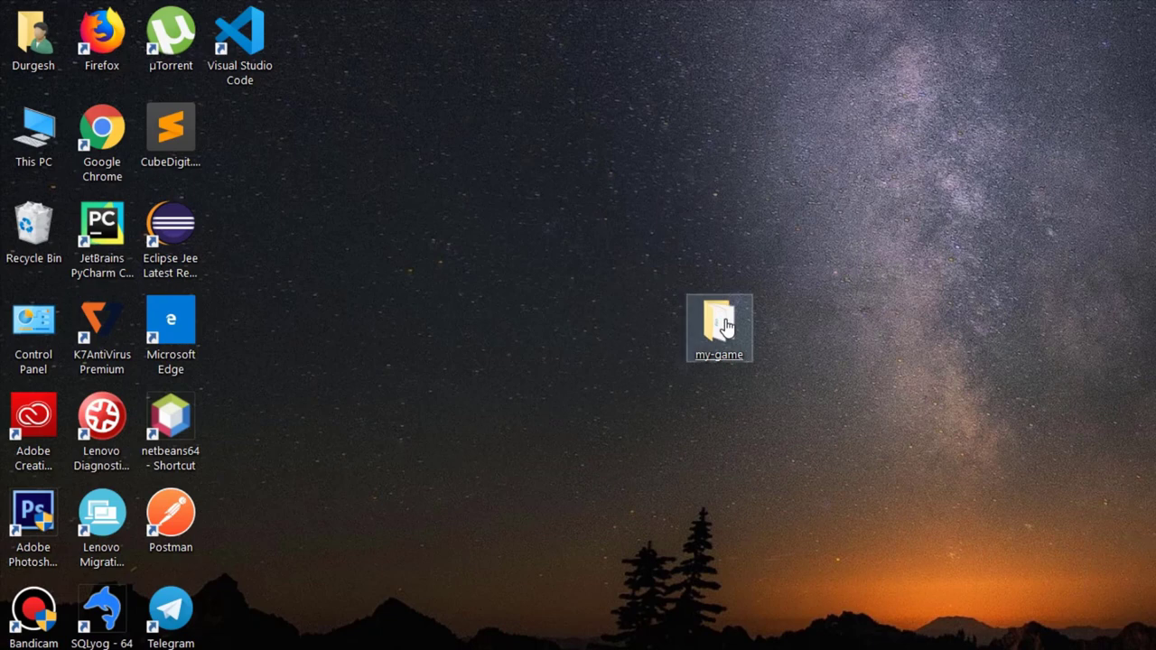
pyautogui.doubleClick(945, 355)
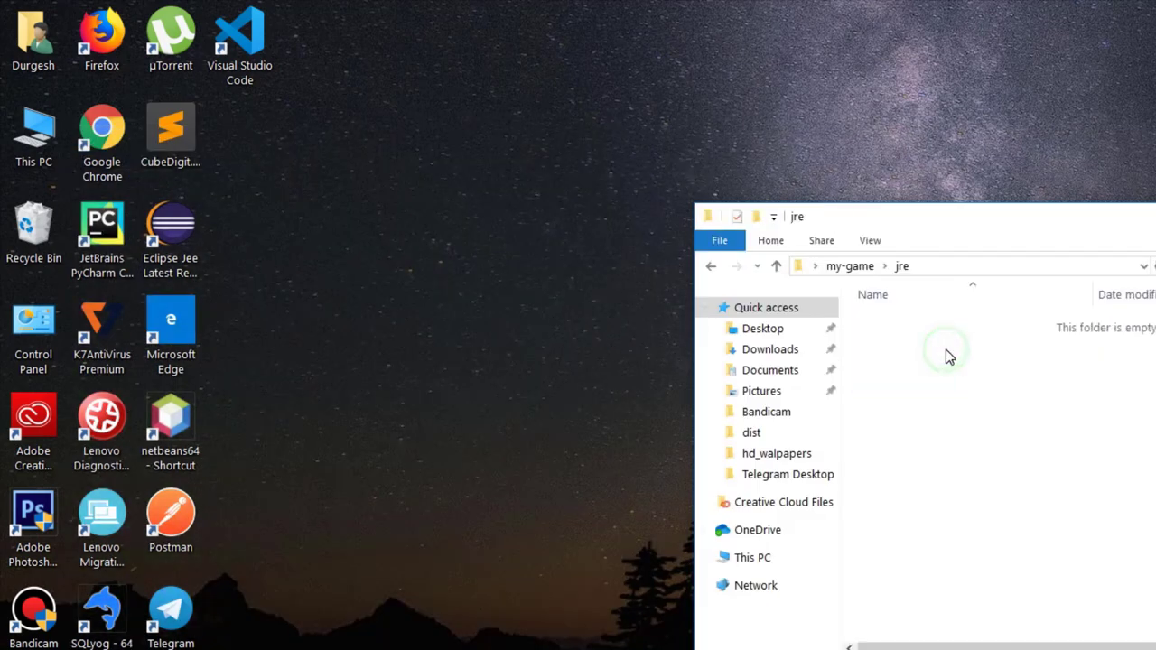
pyautogui.rightClick(966, 401)
pyautogui.click(1027, 559)
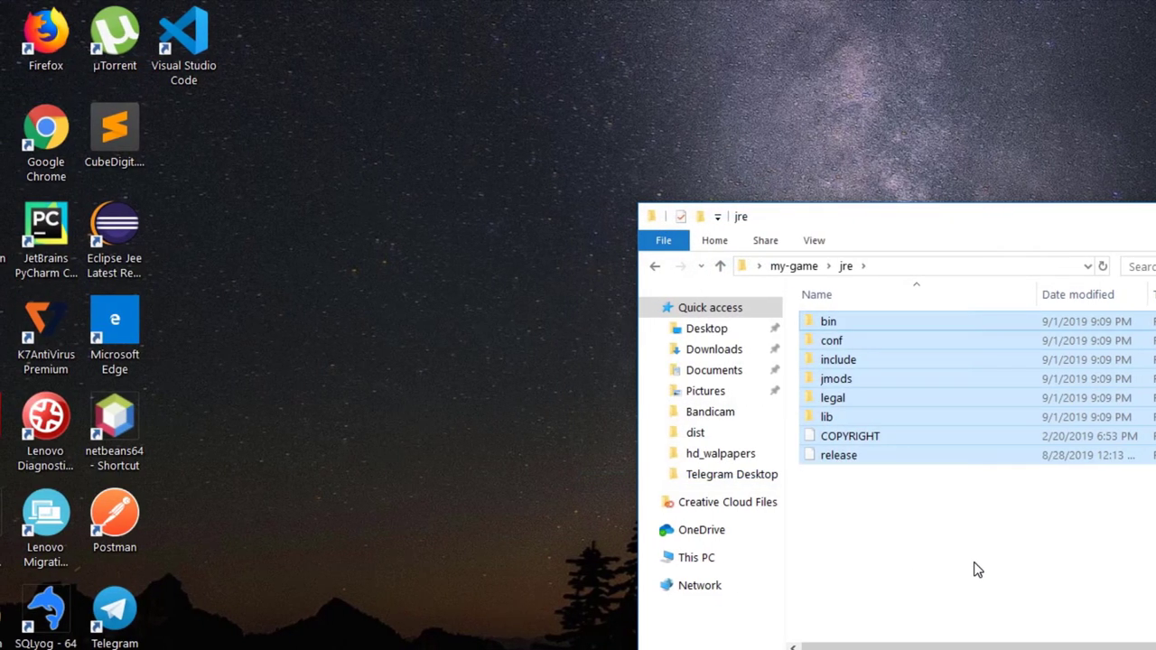
# Step: Maximize the jre folder window, refresh it to check the copied files and return to my-game
pyautogui.doubleClick(845, 228)
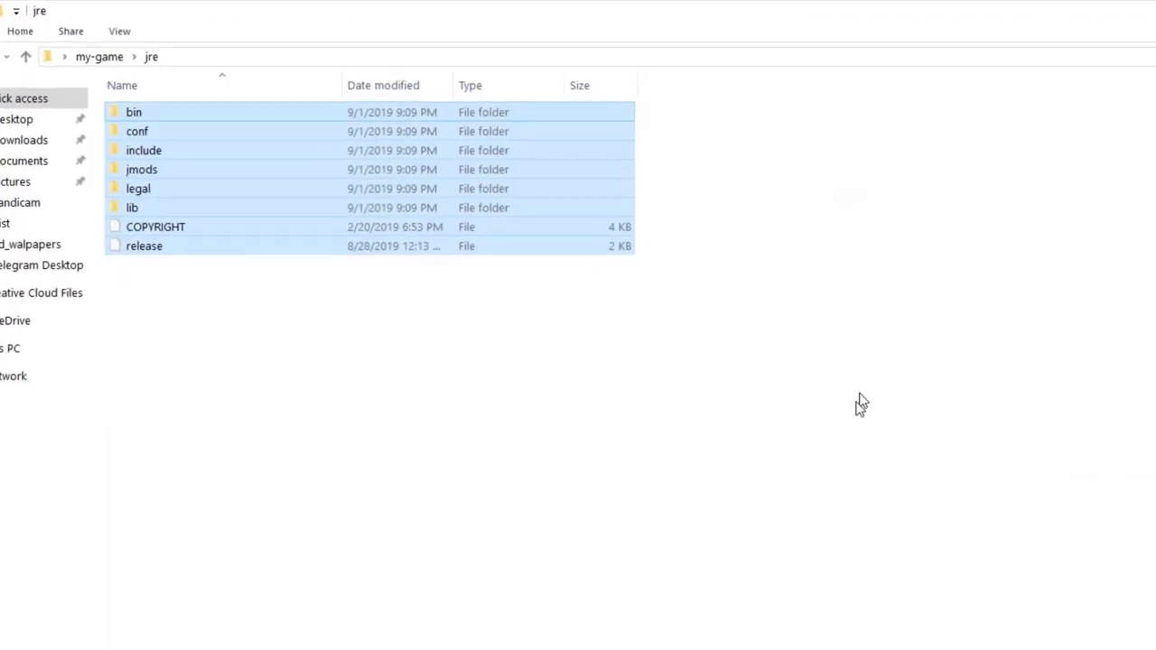
pyautogui.rightClick(859, 409)
pyautogui.click(922, 508)
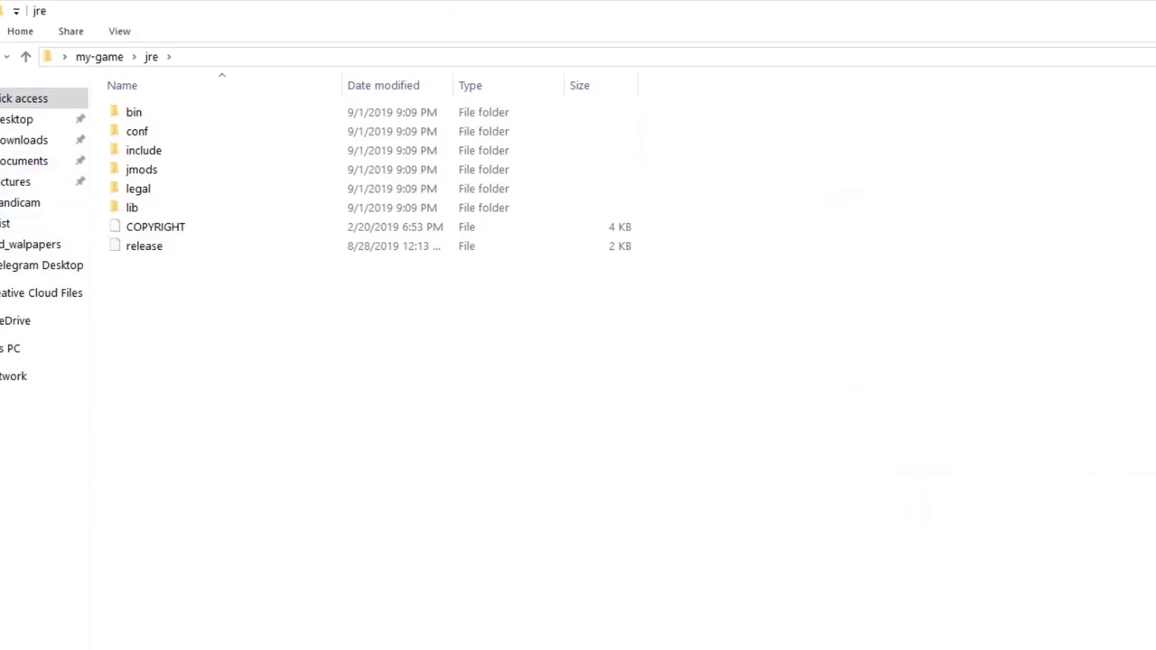
pyautogui.click(99, 56)
pyautogui.doubleClick(154, 152)
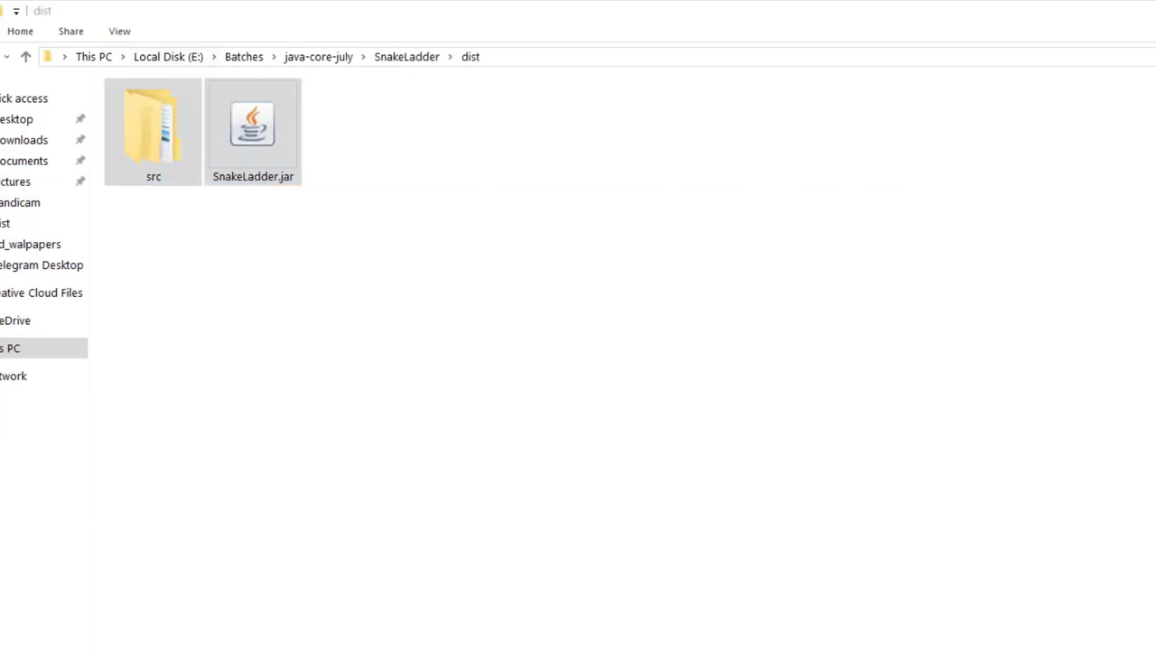
# Step: Search for Launch4j from the desktop, launch it and reposition its window
pyautogui.hotkey('alt', 'Tab')
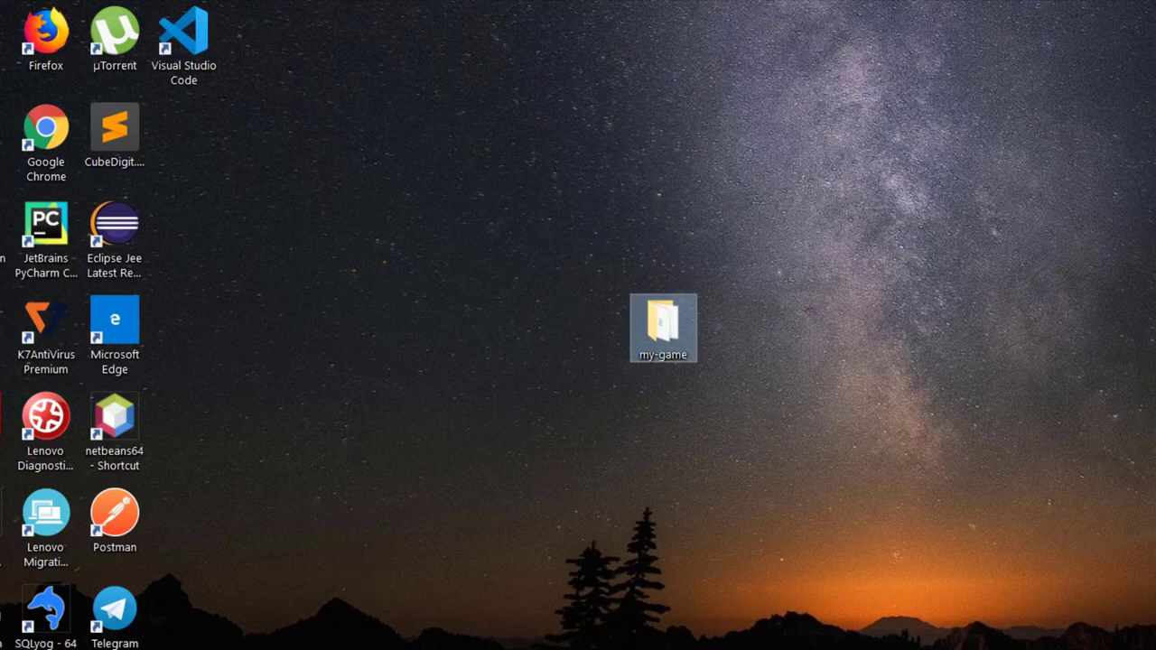
pyautogui.press('super')
pyautogui.write('la')
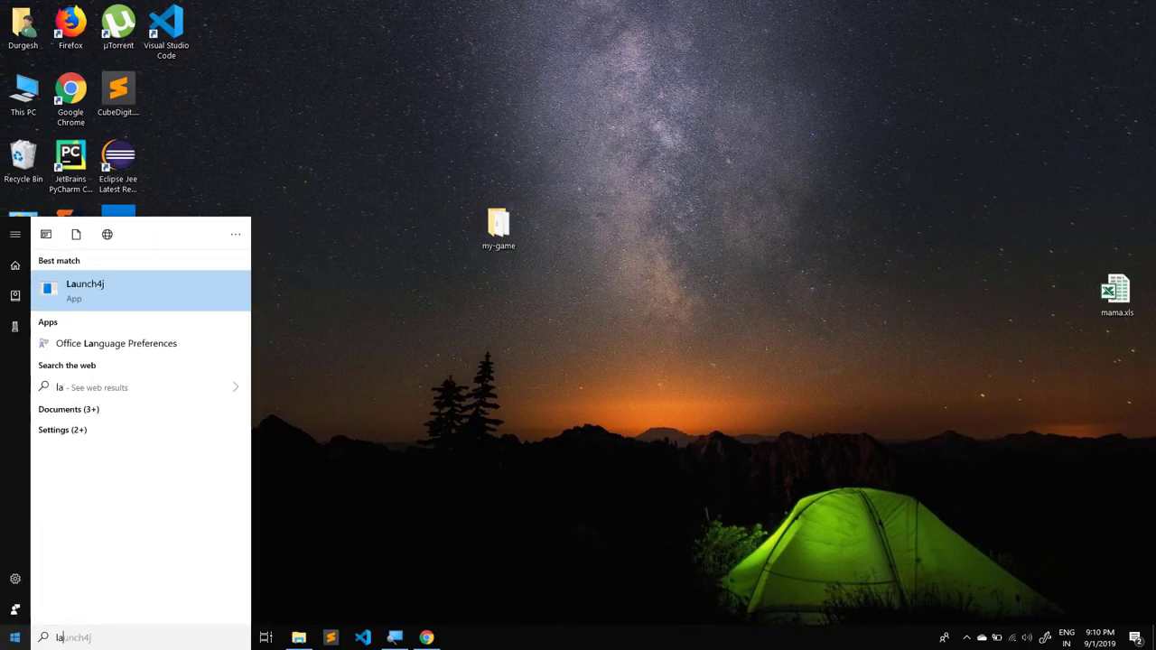
pyautogui.click(112, 277)
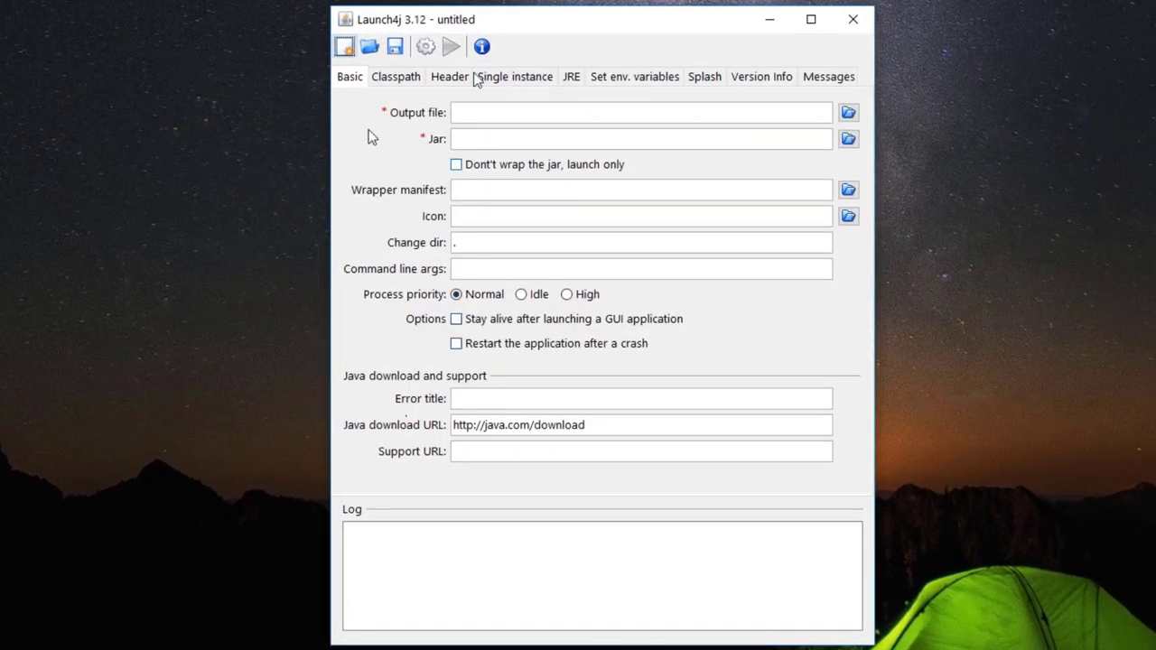
pyautogui.moveTo(476, 24); pyautogui.dragTo(448, 0)
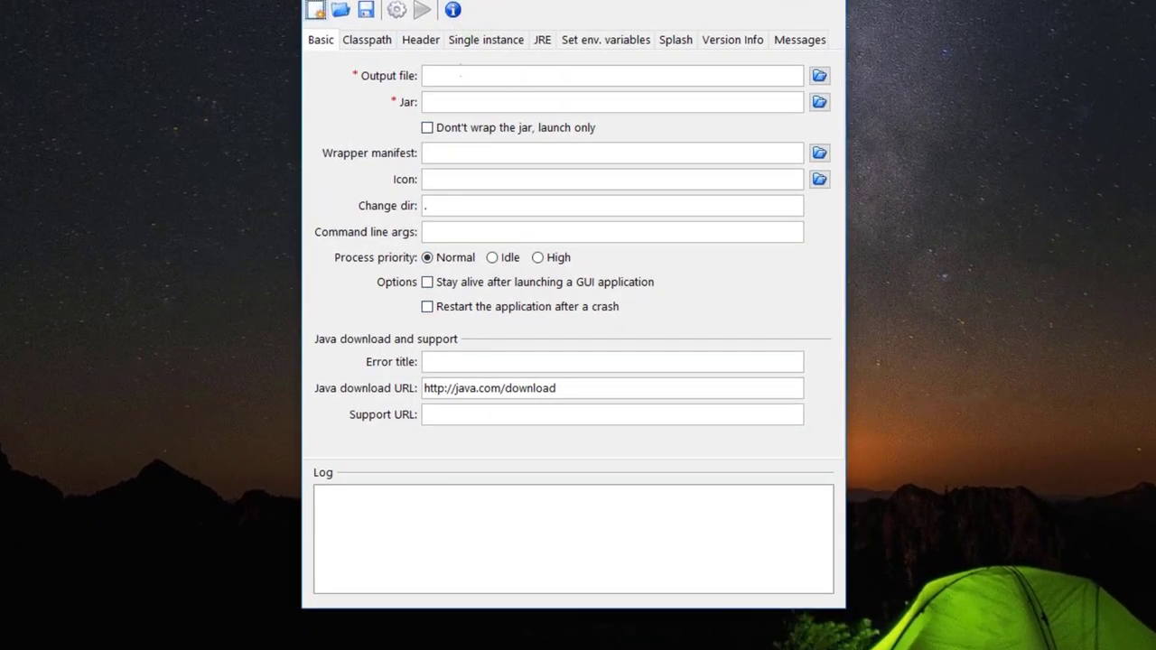
# Step: Set the output file to snake.exe in the my-game folder on the desktop
pyautogui.click(460, 75)
pyautogui.click(819, 76)
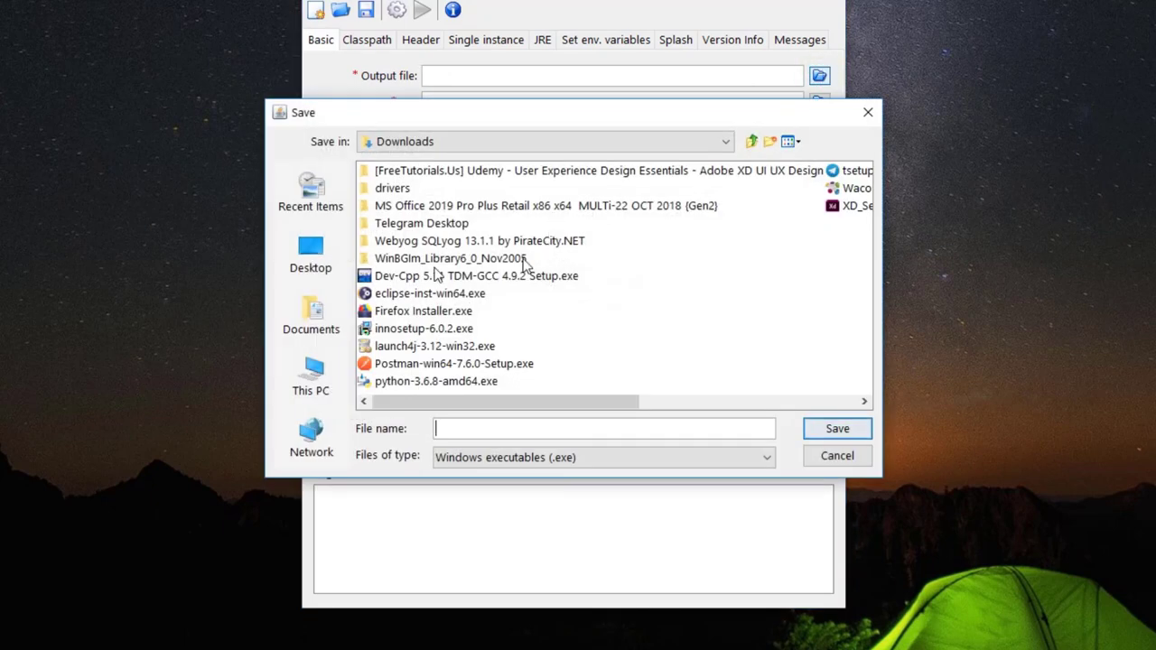
pyautogui.click(325, 271)
pyautogui.click(399, 278)
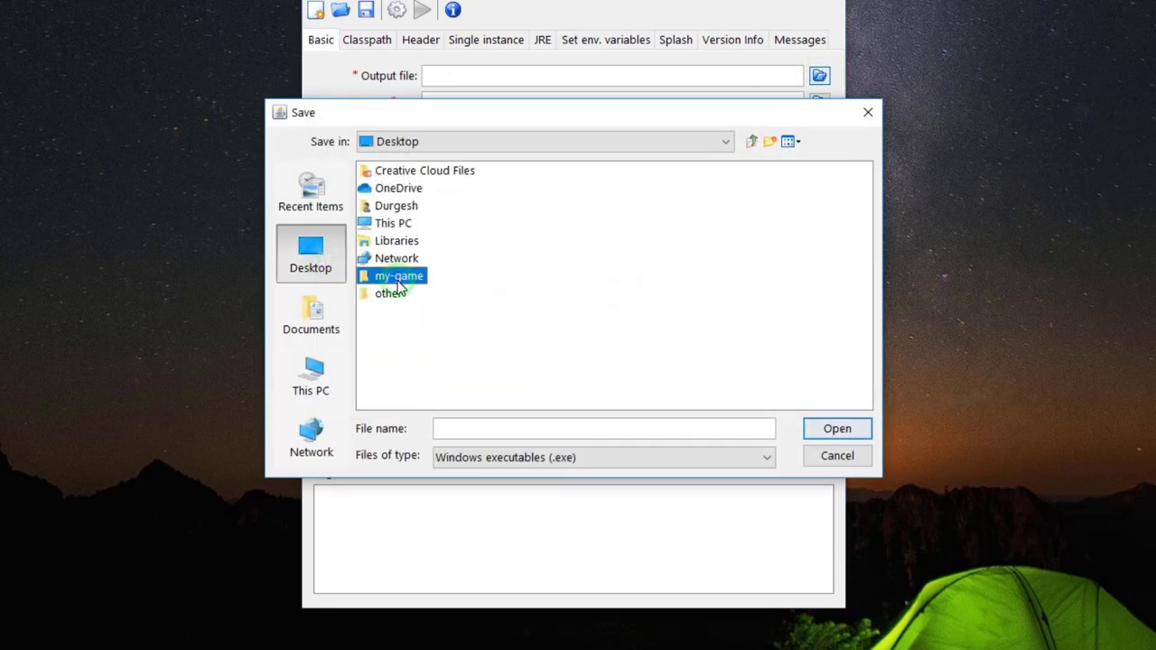
pyautogui.click(399, 278)
pyautogui.write('my-game')
pyautogui.press('Return')
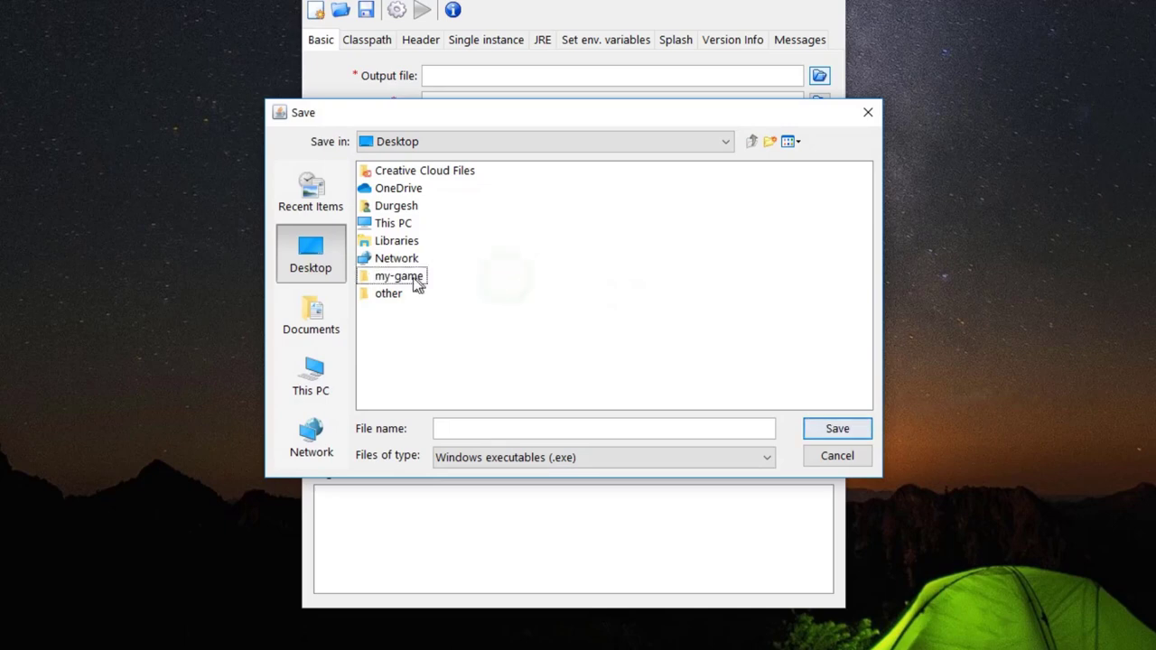
pyautogui.click(414, 279)
pyautogui.click(379, 276)
pyautogui.doubleClick(380, 275)
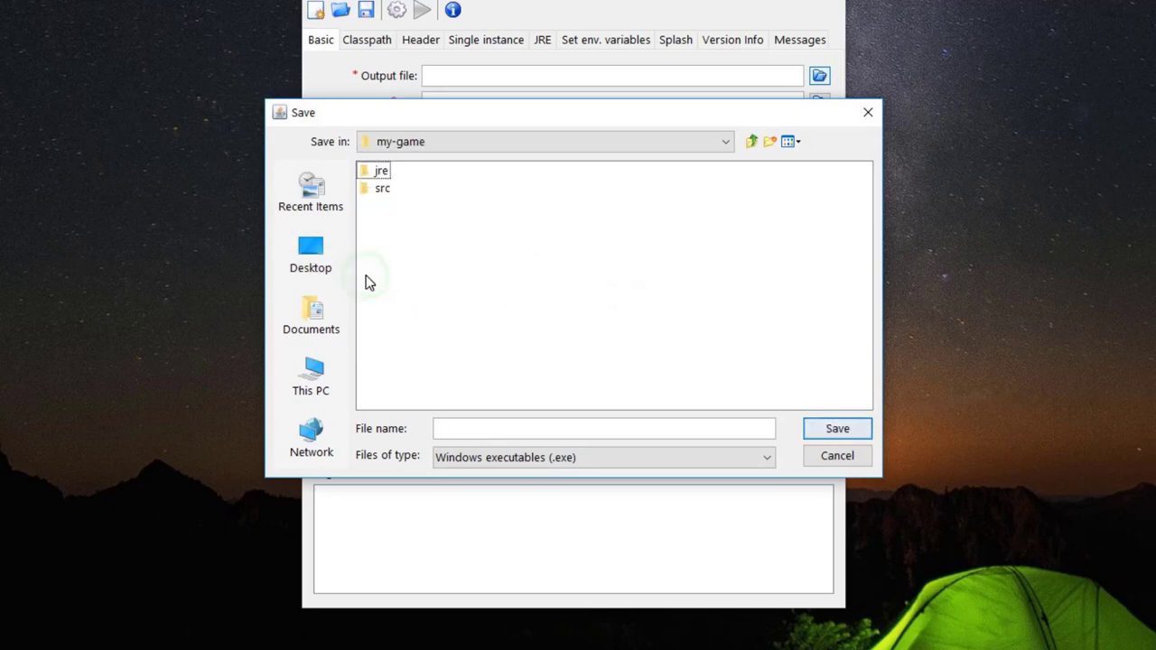
pyautogui.click(490, 428)
pyautogui.write('sna')
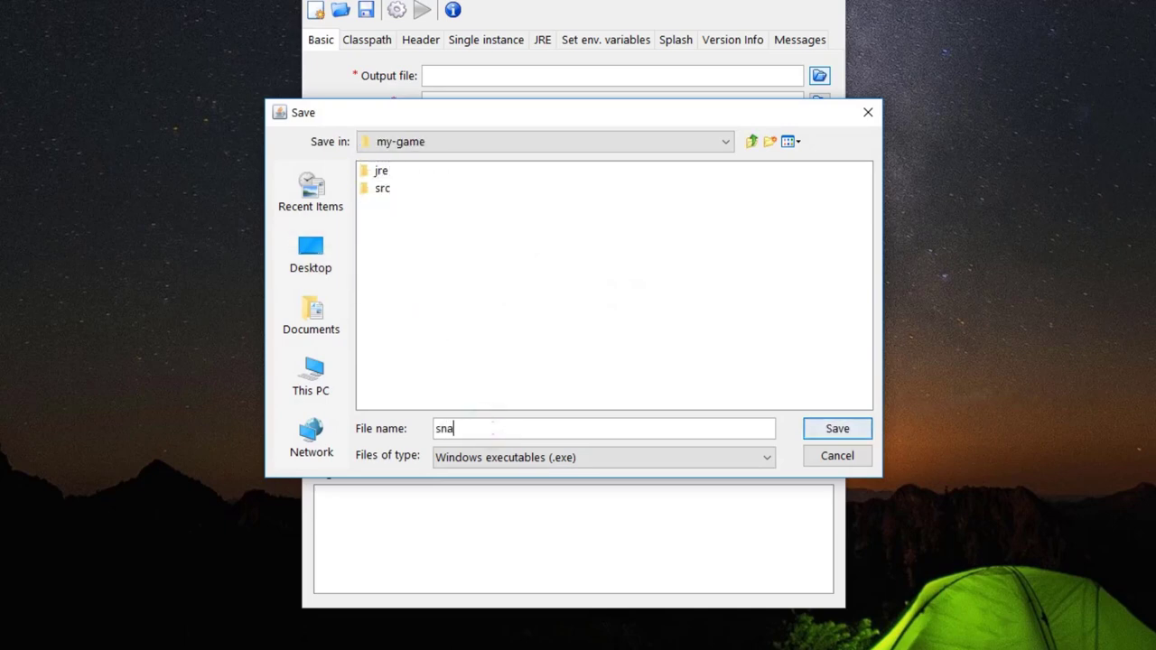
pyautogui.write('ke.exe')
pyautogui.click(847, 427)
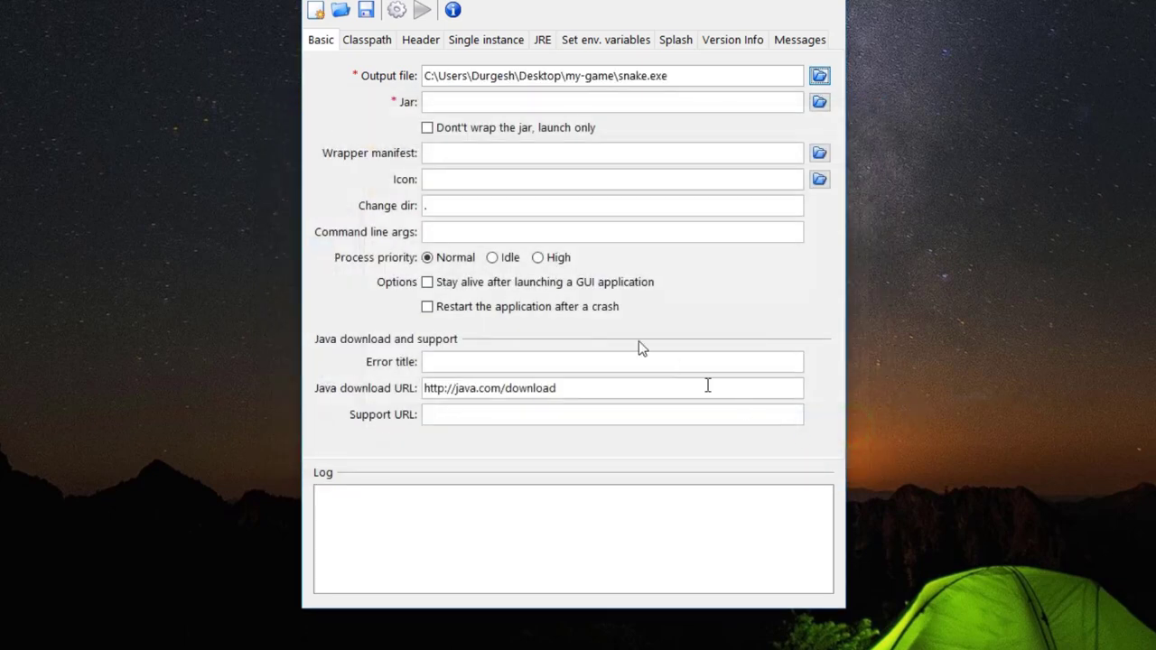
# Step: Choose SnakeLadder.jar from the my-game folder as the jar to wrap
pyautogui.click(439, 103)
pyautogui.click(818, 103)
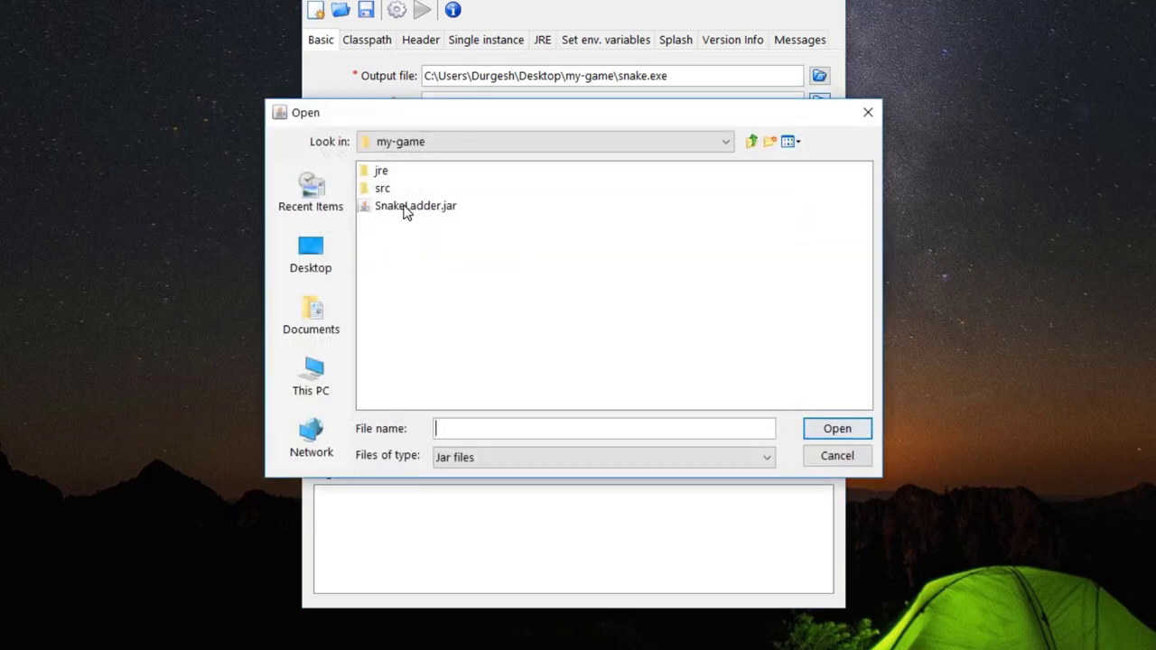
pyautogui.click(403, 205)
pyautogui.click(841, 428)
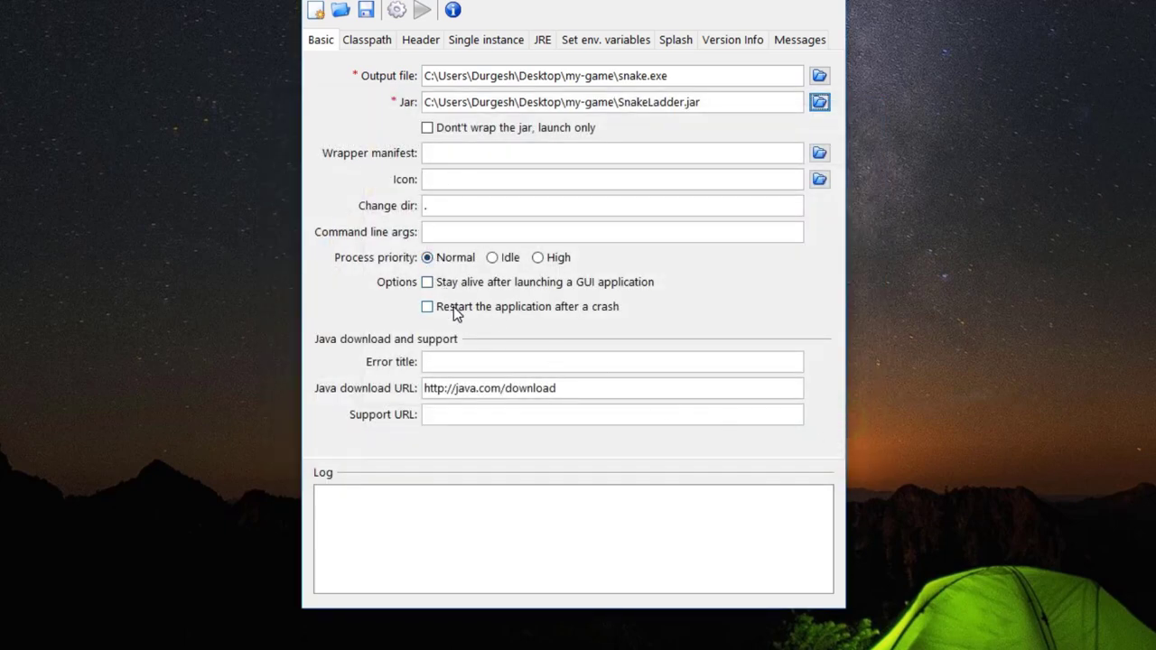
# Step: Set the bundled JRE path to jre and compare it with the folder inside my-game on the desktop
pyautogui.click(371, 42)
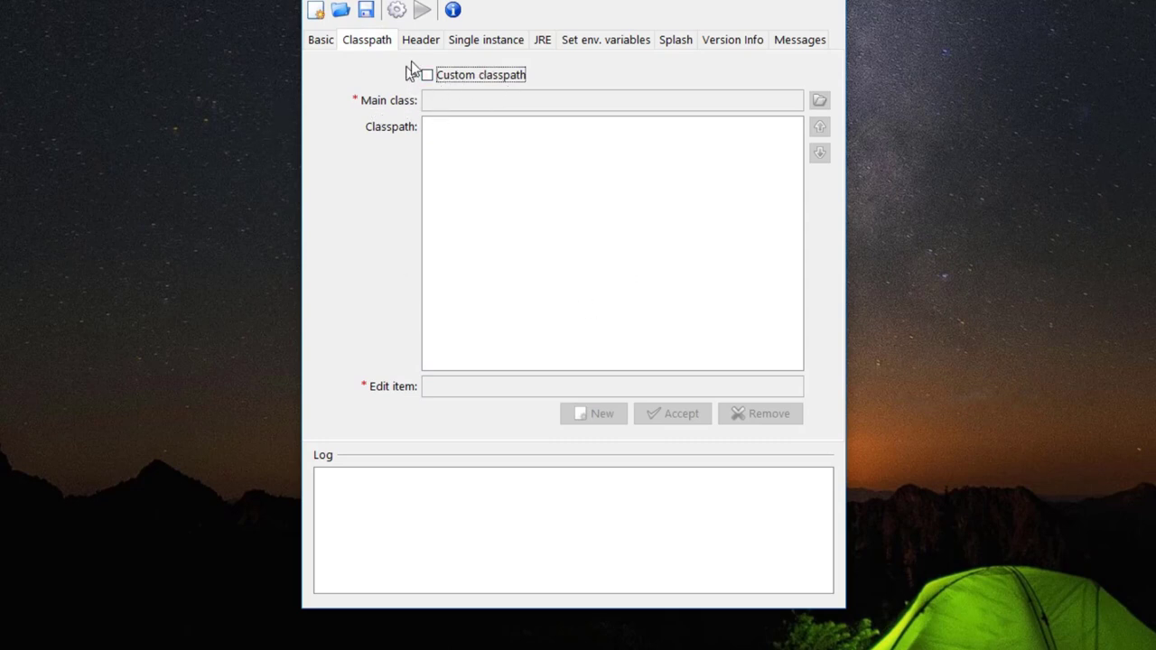
pyautogui.click(418, 44)
pyautogui.click(477, 45)
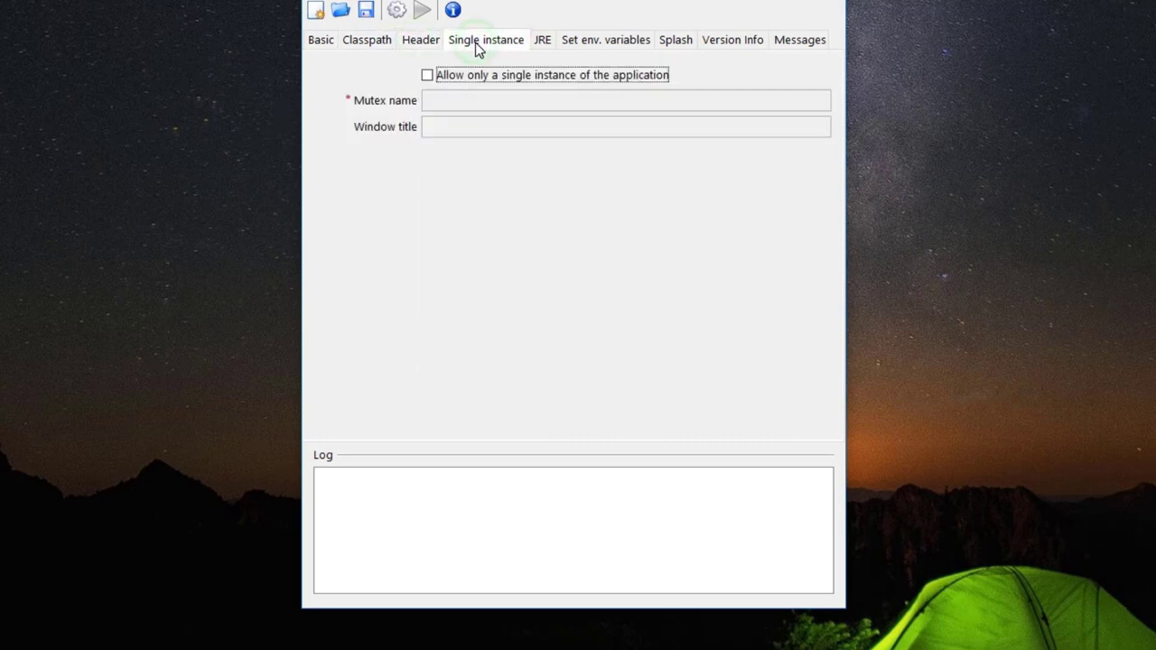
pyautogui.click(543, 40)
pyautogui.write('jre')
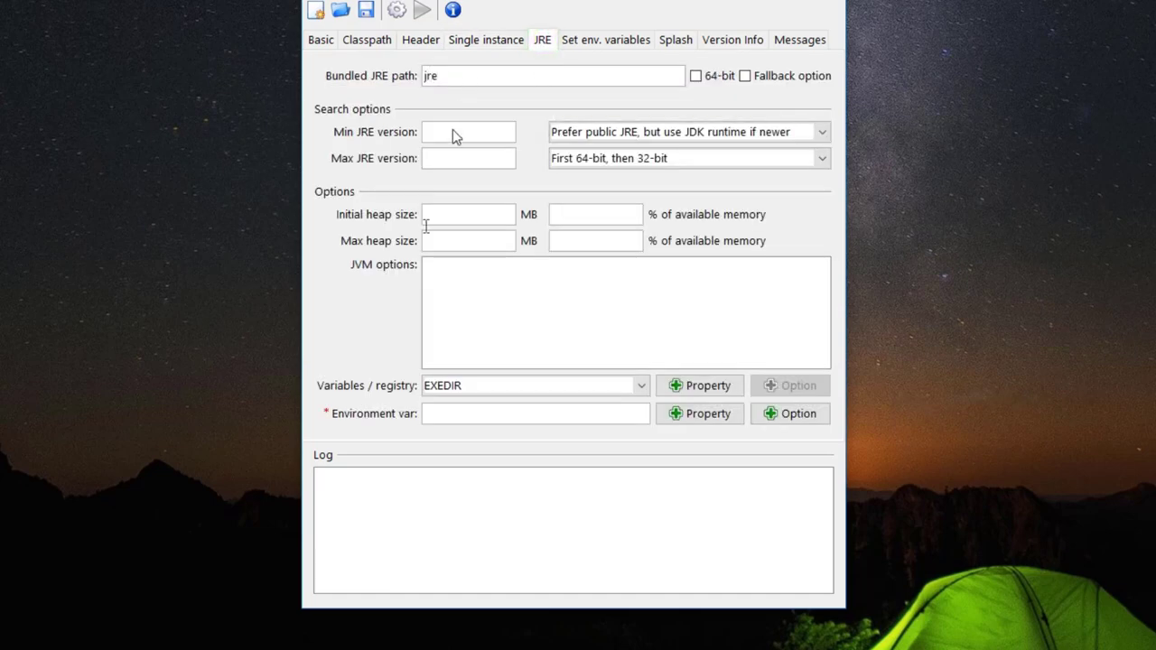
pyautogui.moveTo(484, 1); pyautogui.dragTo(762, 30)
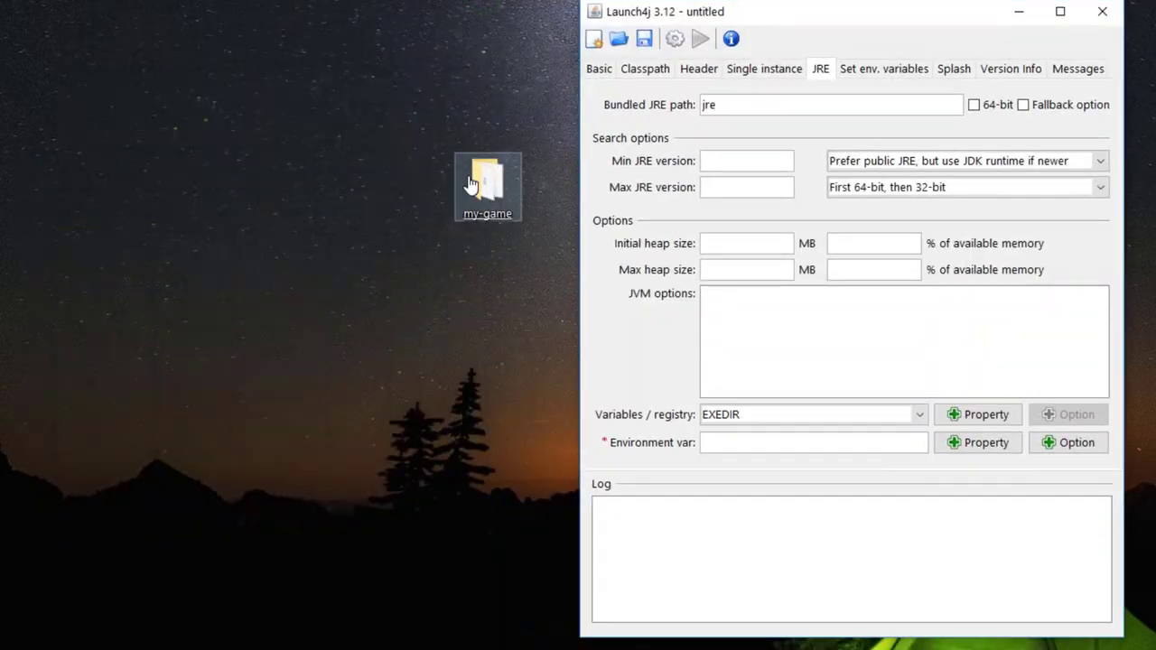
pyautogui.doubleClick(484, 181)
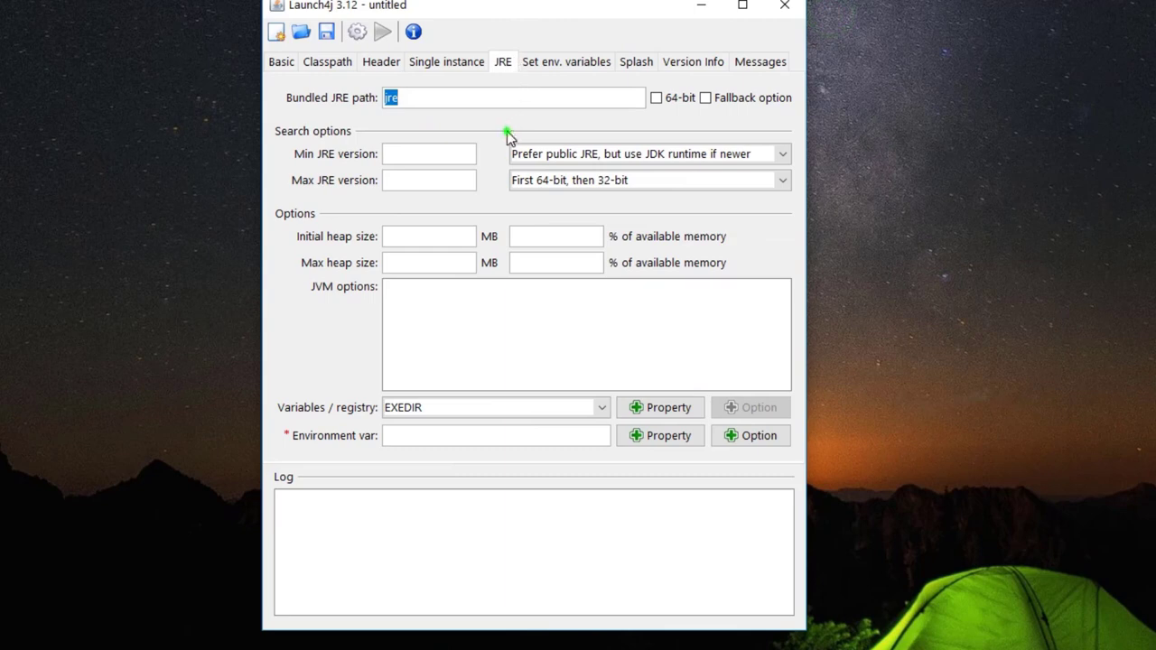
# Step: Look through the remaining settings pages and assign pharmacy.ico from my-game as the executable's icon
pyautogui.click(559, 65)
pyautogui.click(716, 63)
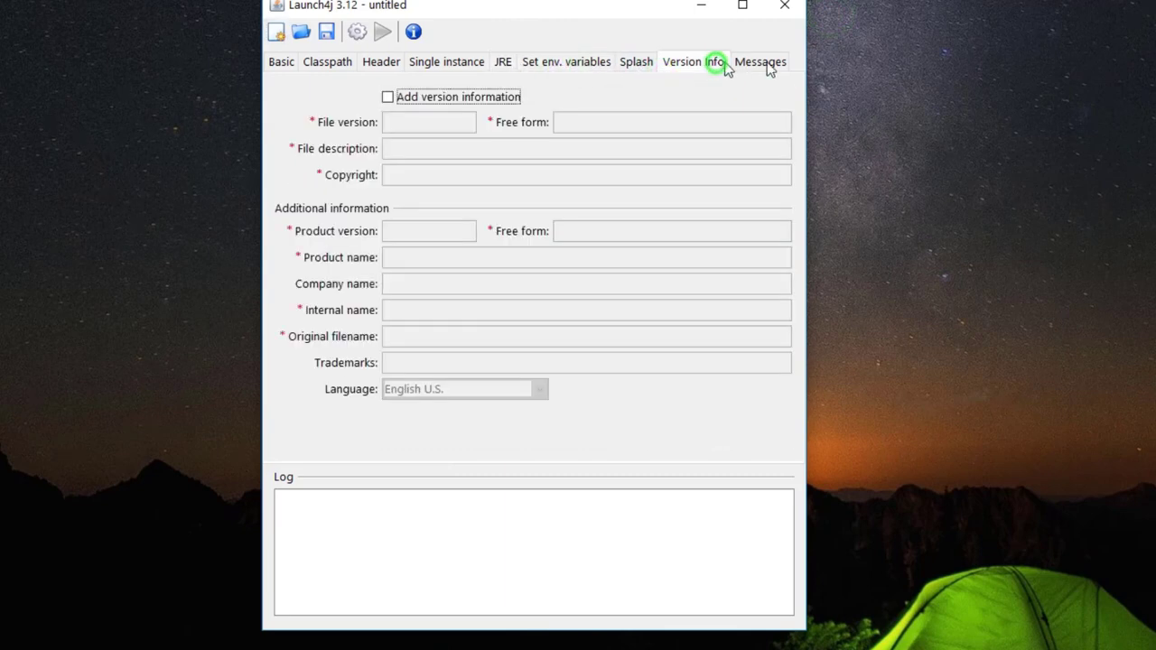
pyautogui.click(766, 63)
pyautogui.click(279, 63)
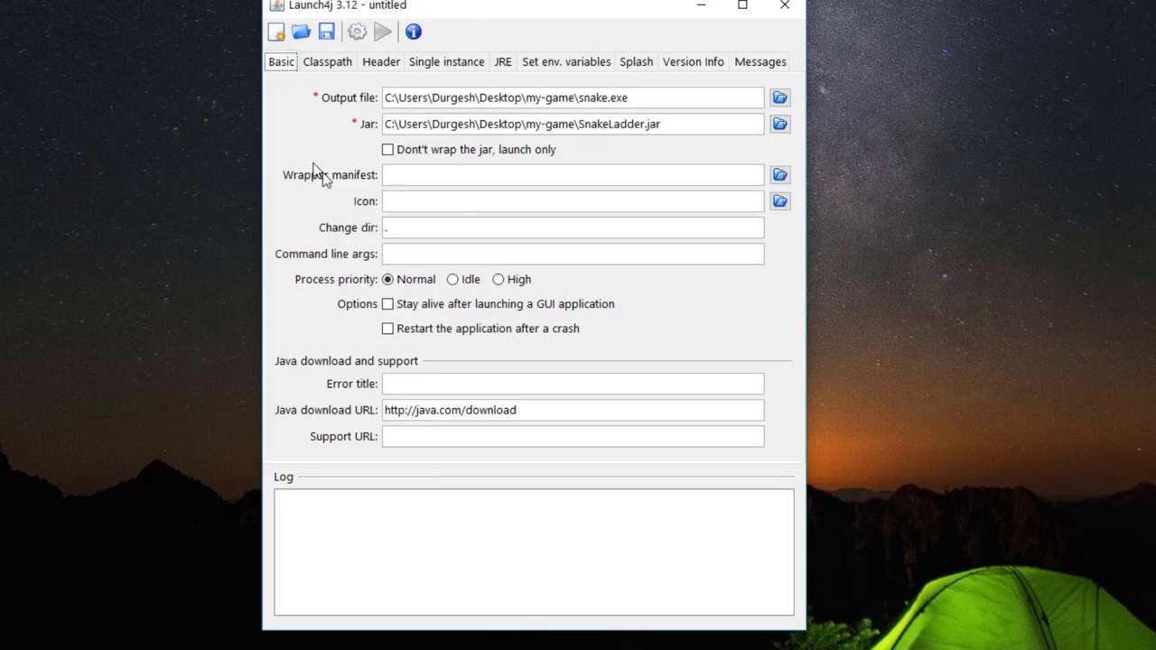
pyautogui.click(779, 201)
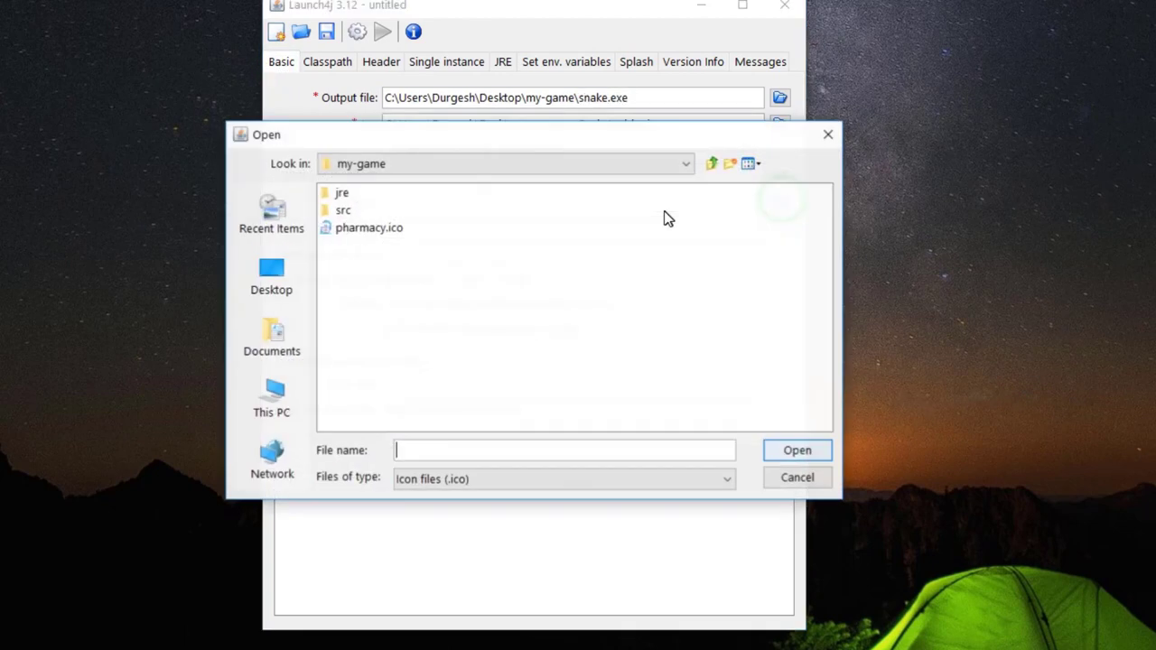
pyautogui.click(372, 228)
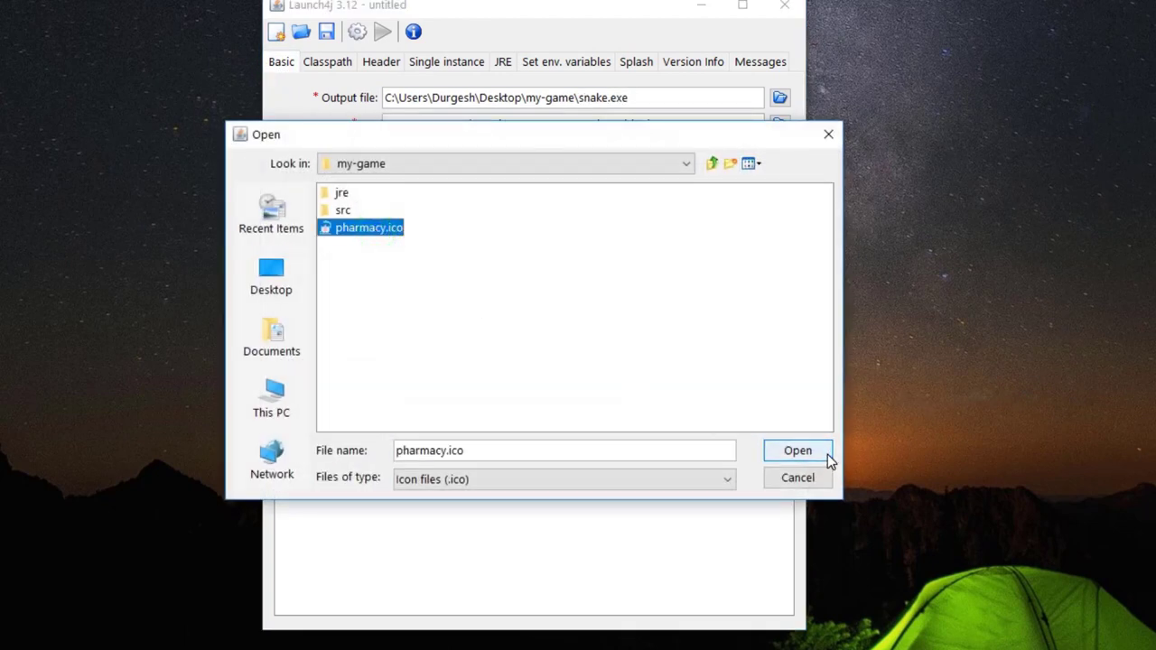
pyautogui.click(797, 451)
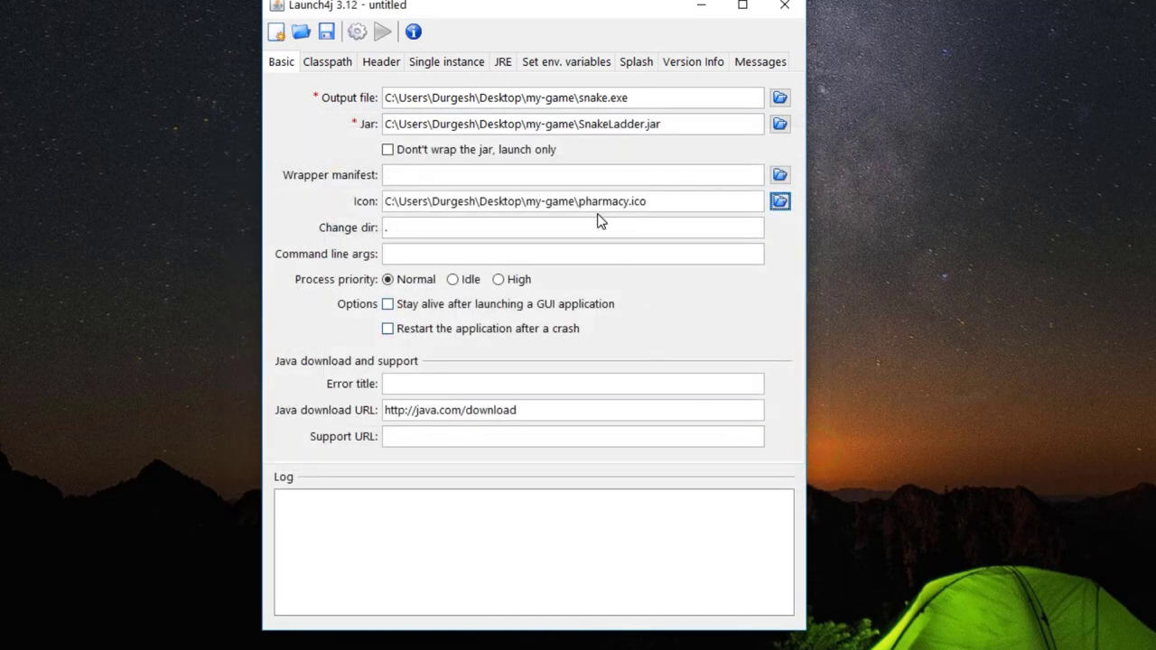
# Step: Build the wrapper, saving its configuration file as s in Documents
pyautogui.click(354, 36)
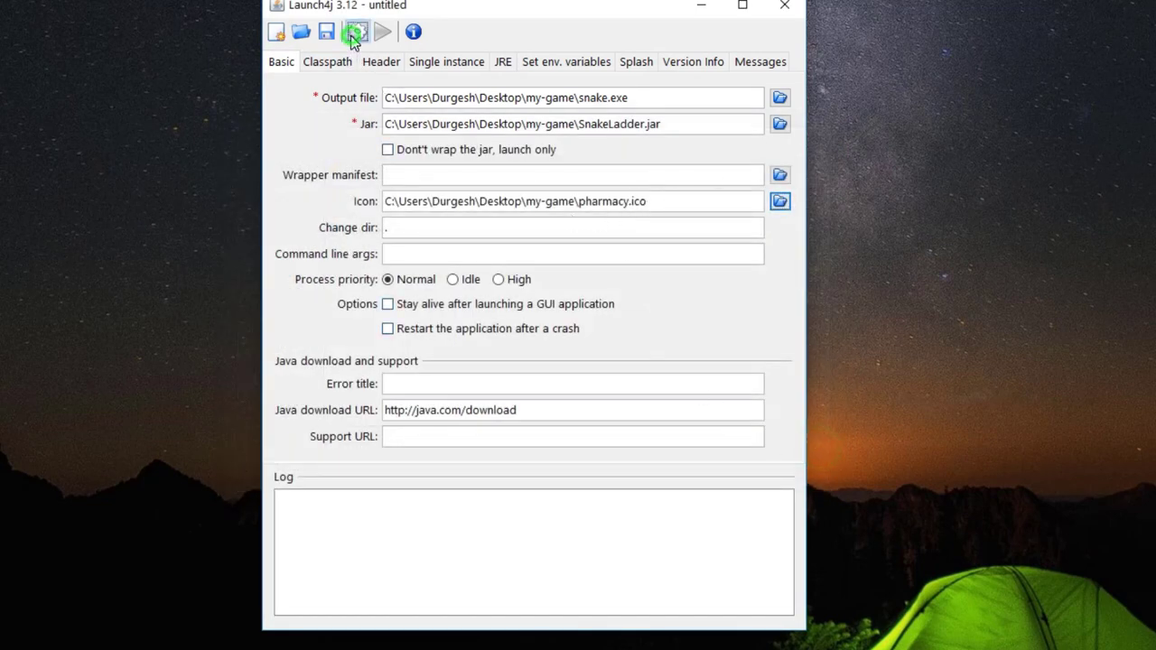
pyautogui.click(467, 449)
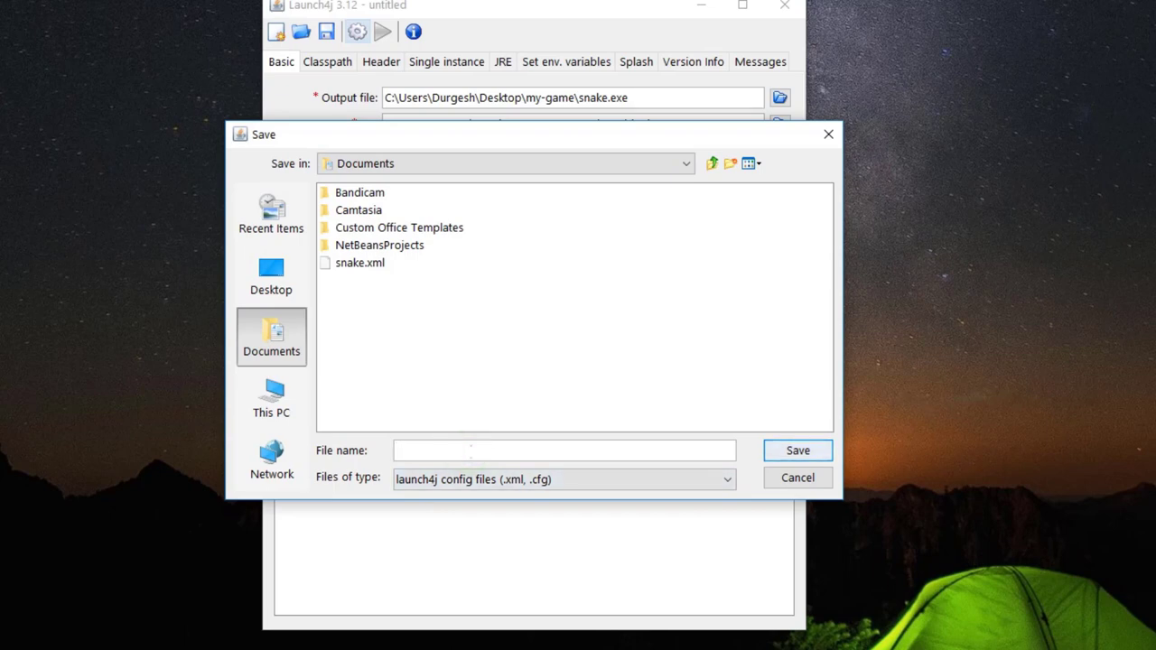
pyautogui.write('s')
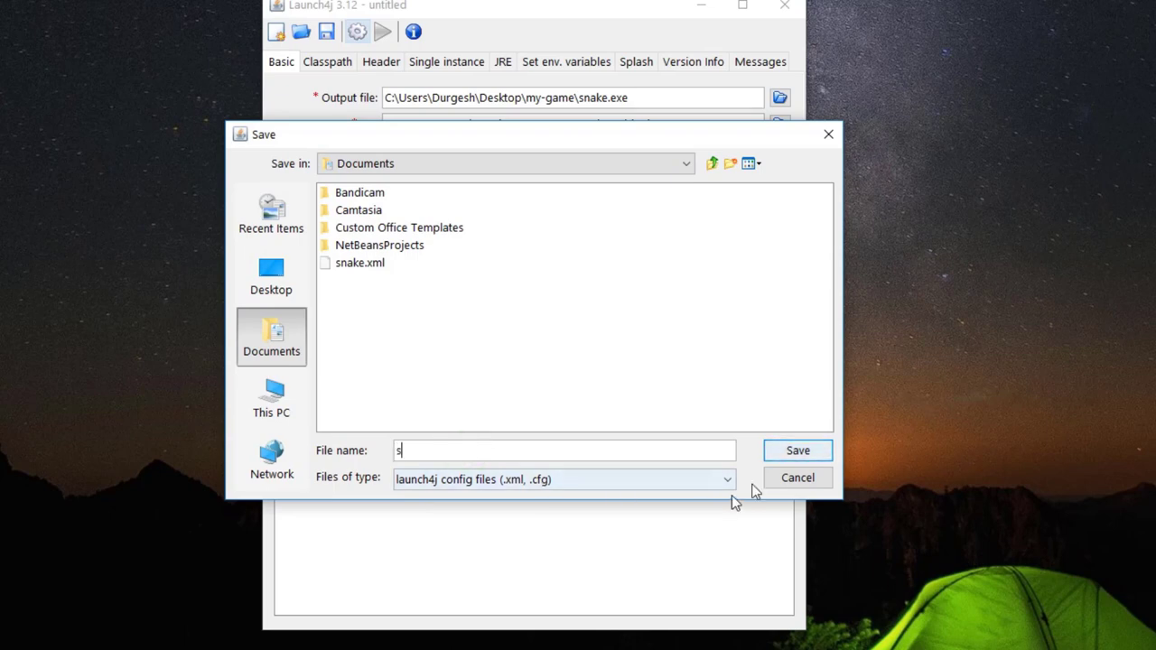
pyautogui.click(788, 455)
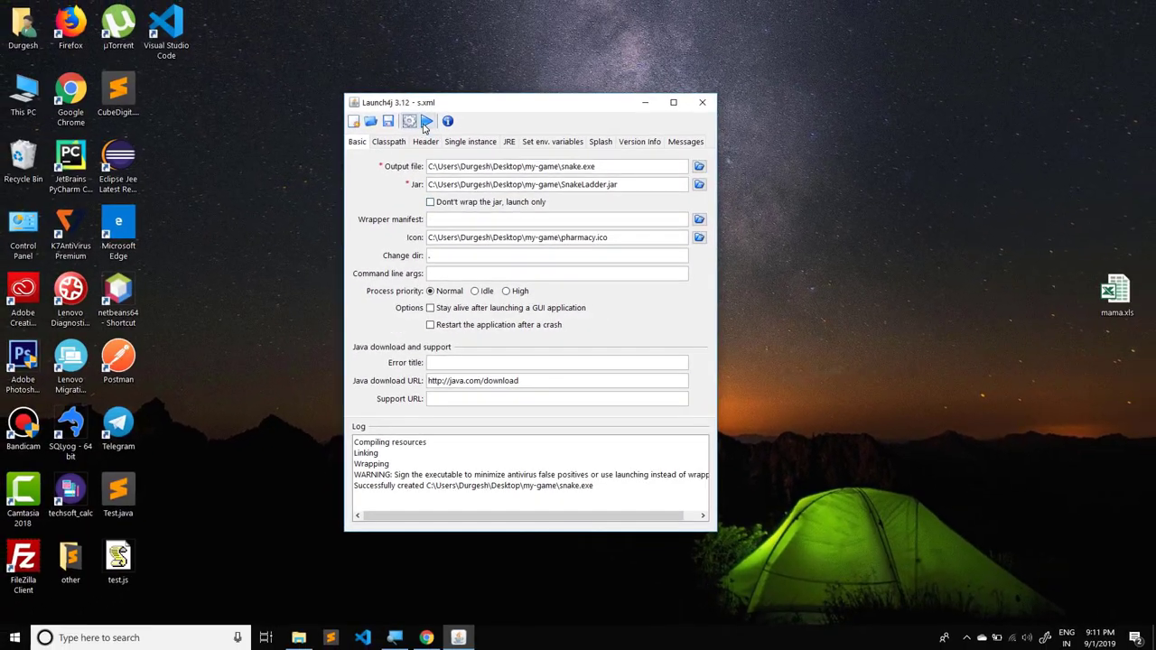
# Step: Test-run the wrapped executable, and close both the game and Launch4j
pyautogui.click(426, 123)
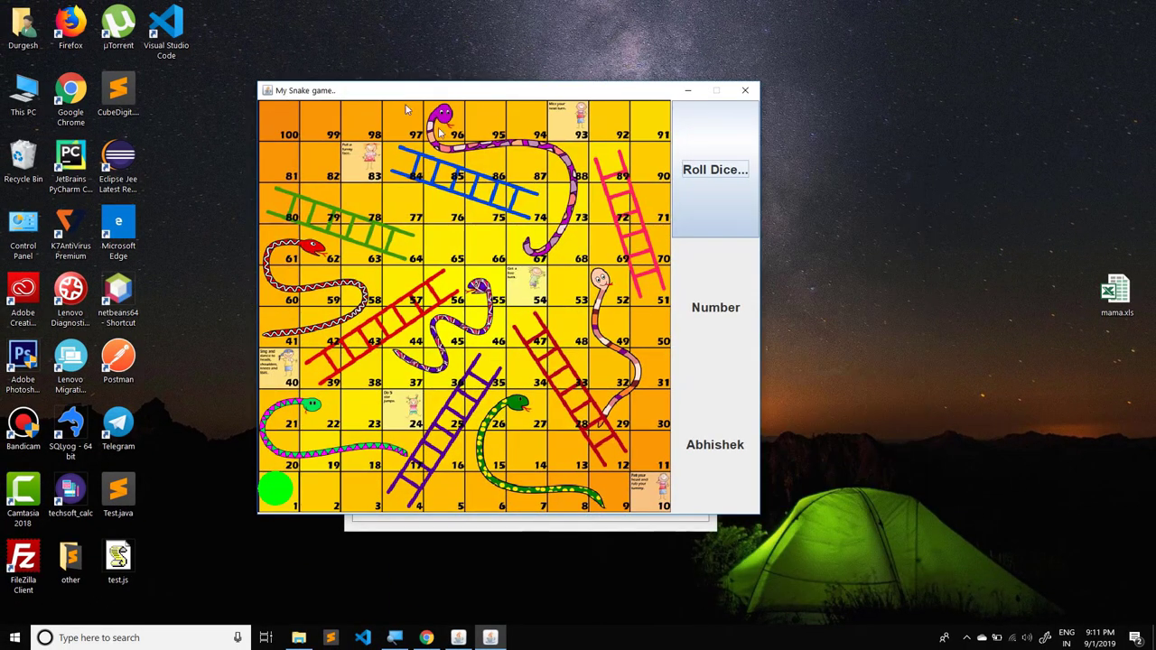
pyautogui.click(742, 94)
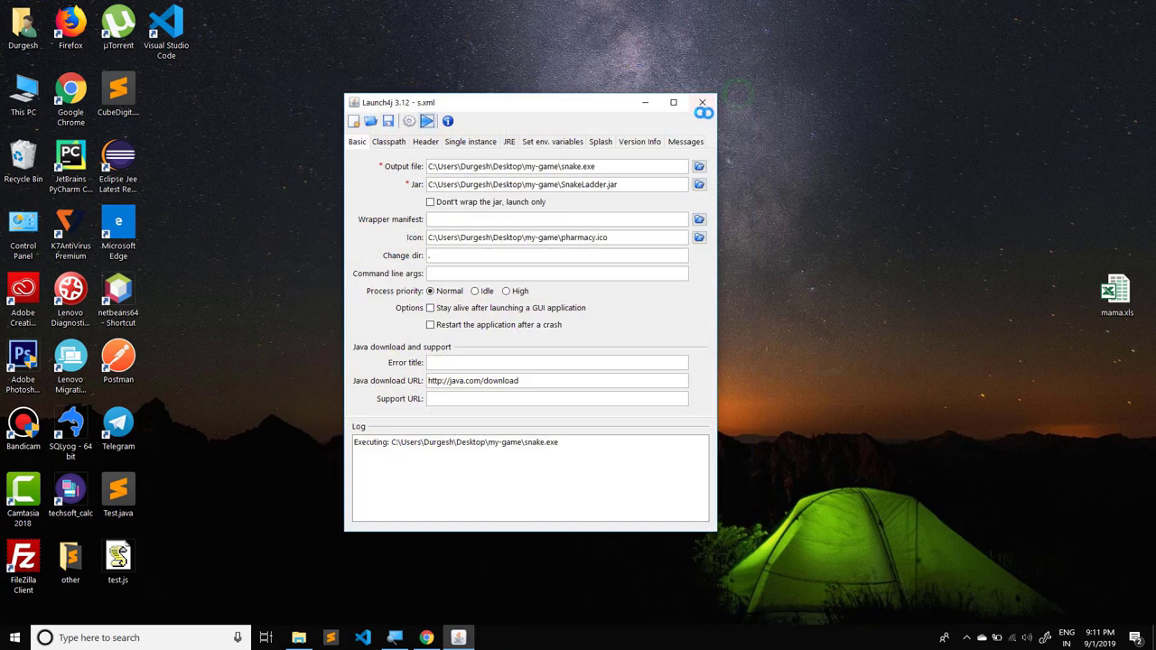
pyautogui.click(702, 103)
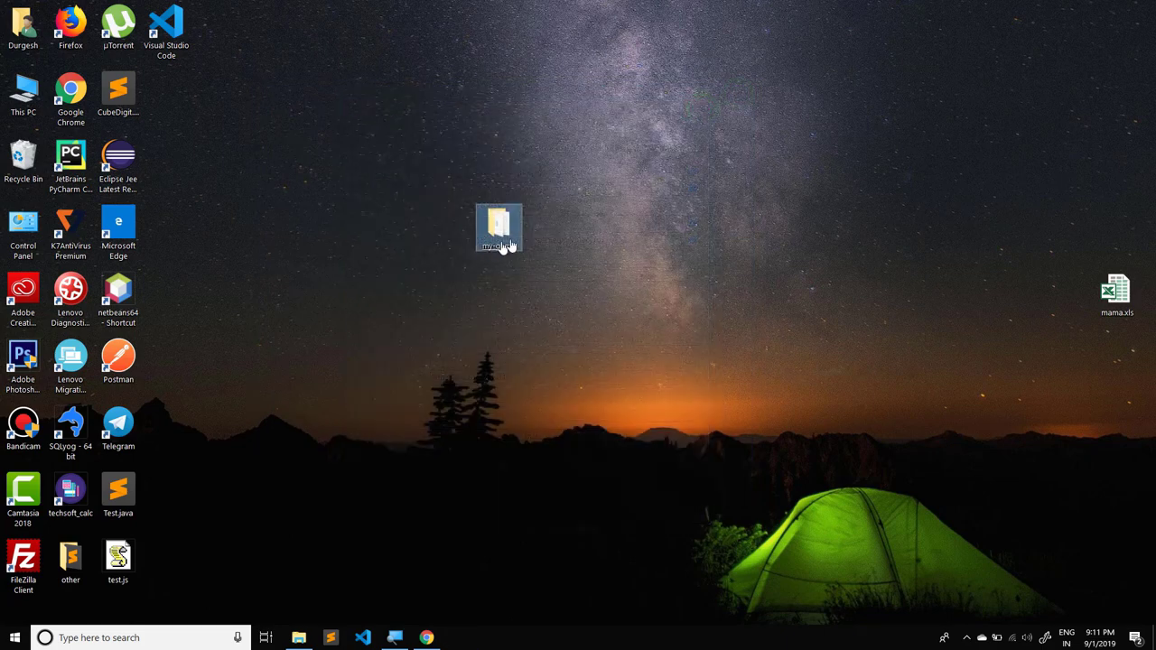
# Step: Run snake.exe from the my-game folder on the desktop, close the game and select all items in the folder
pyautogui.doubleClick(499, 233)
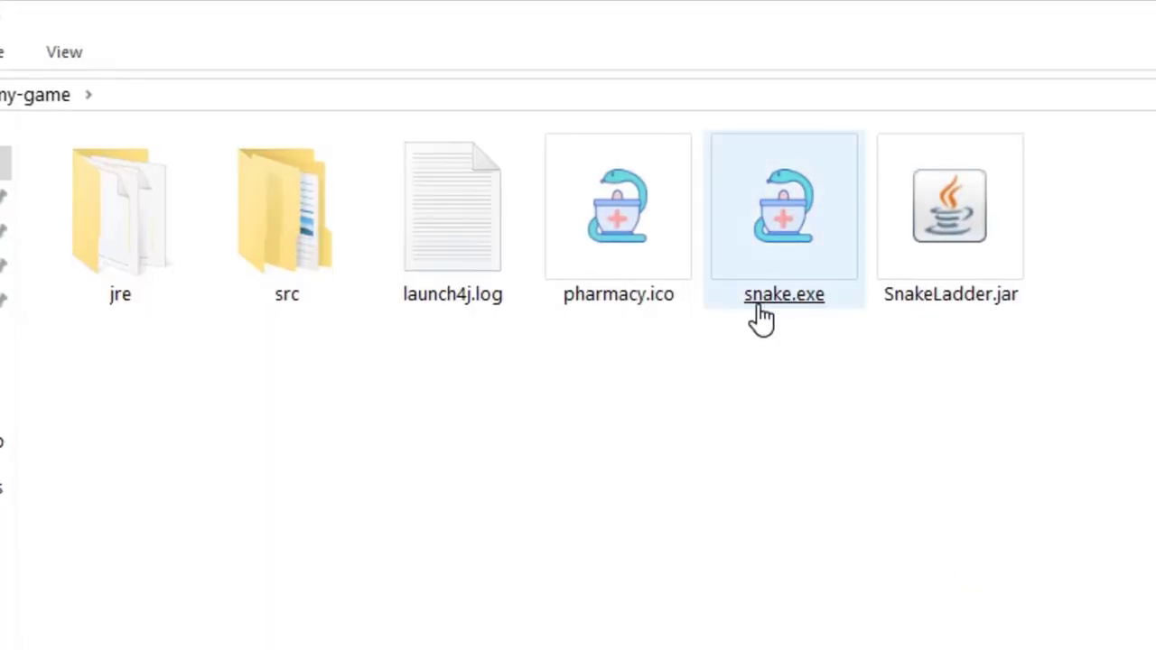
pyautogui.click(797, 276)
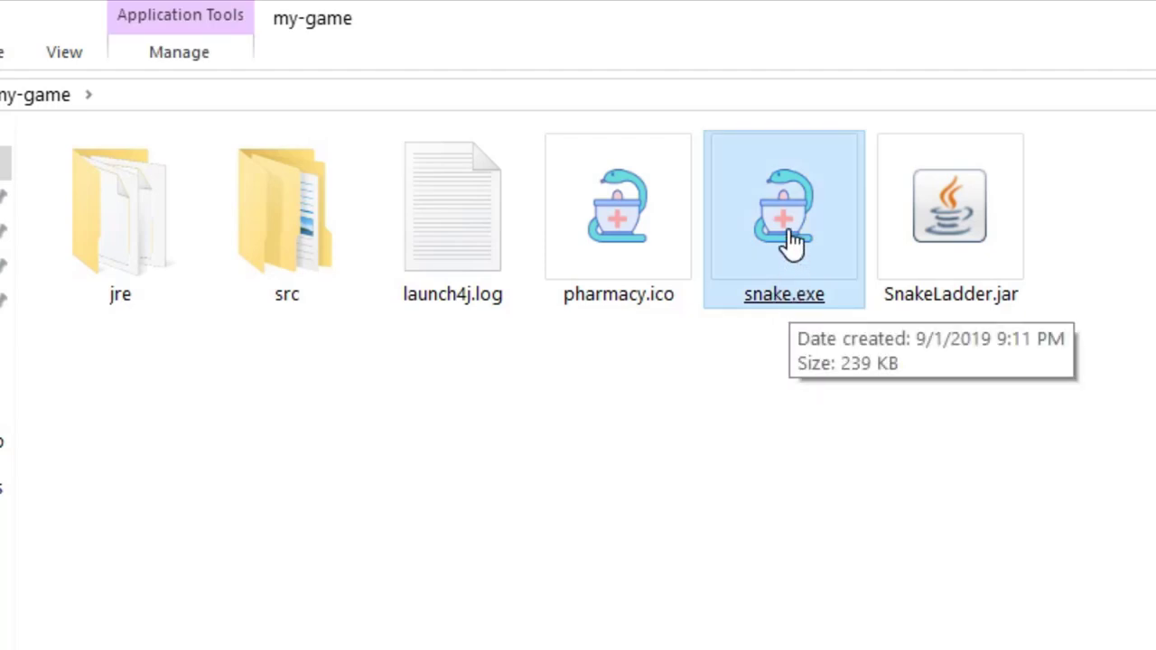
pyautogui.doubleClick(783, 237)
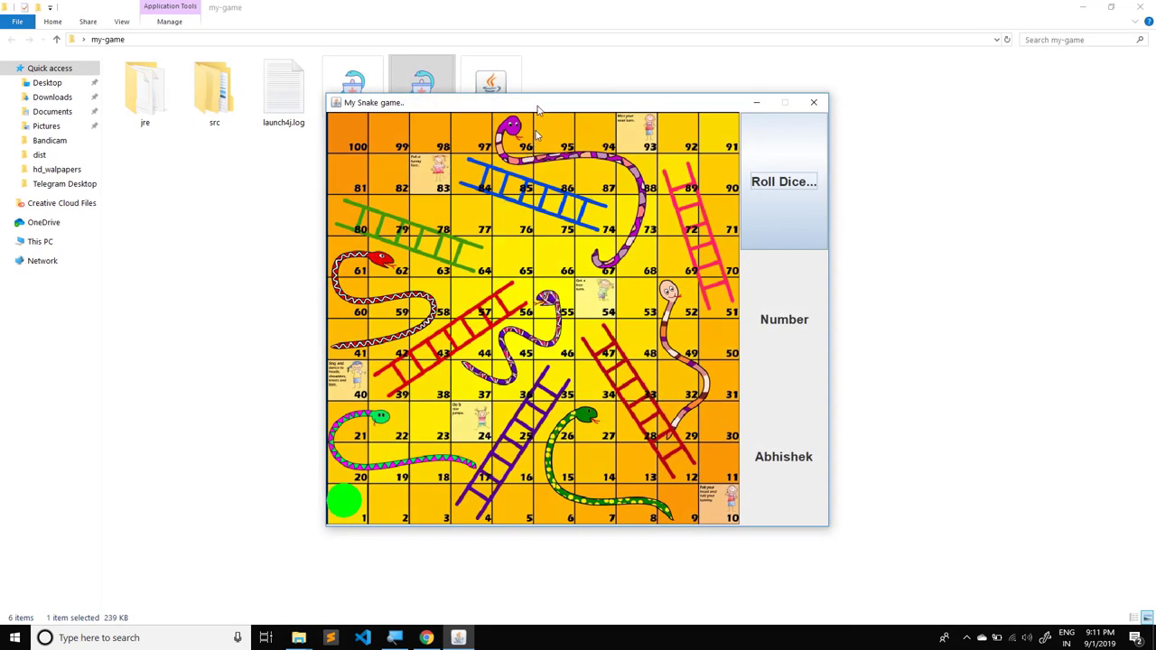
pyautogui.moveTo(537, 108); pyautogui.dragTo(452, 121)
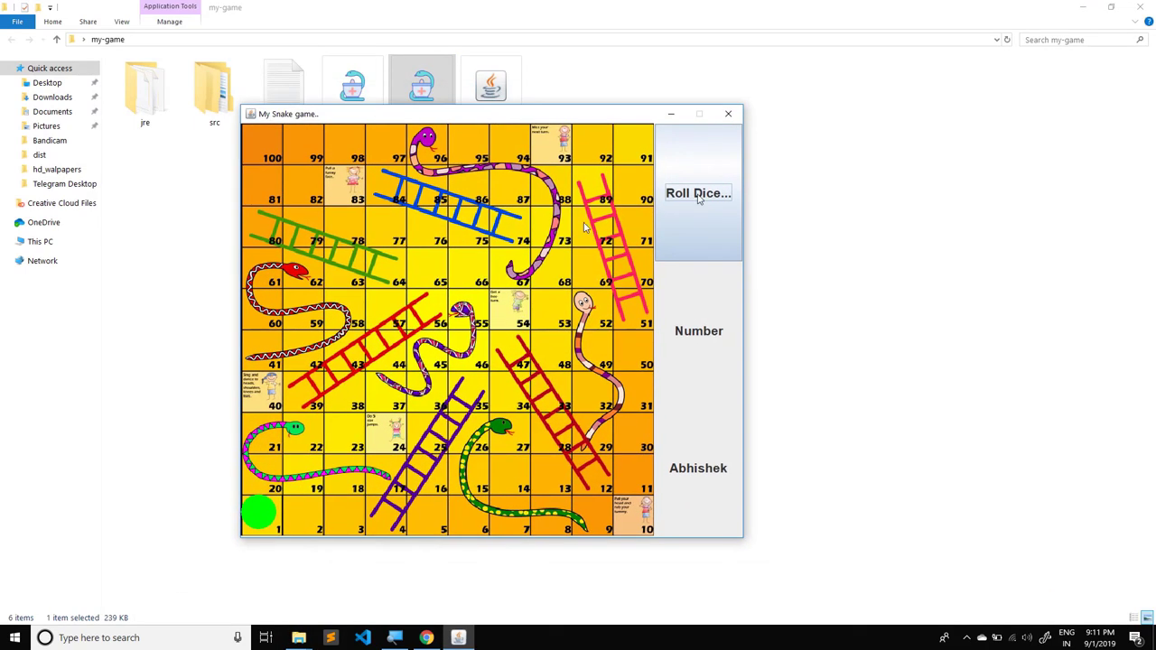
pyautogui.click(730, 114)
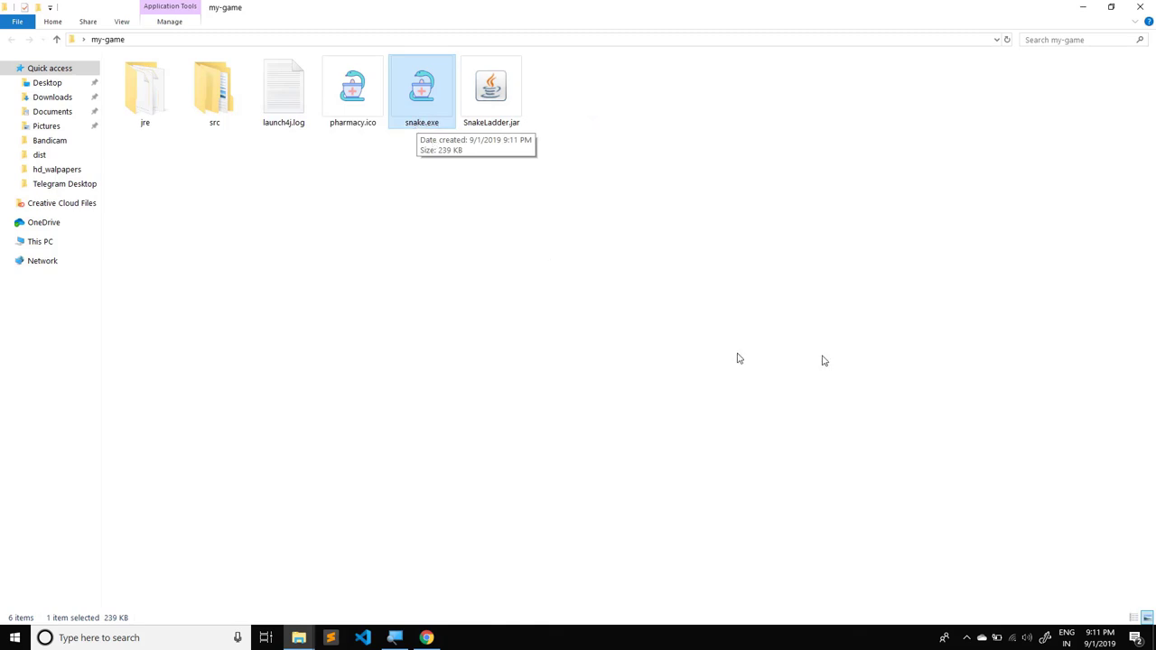
pyautogui.moveTo(1106, 485); pyautogui.dragTo(112, 57)
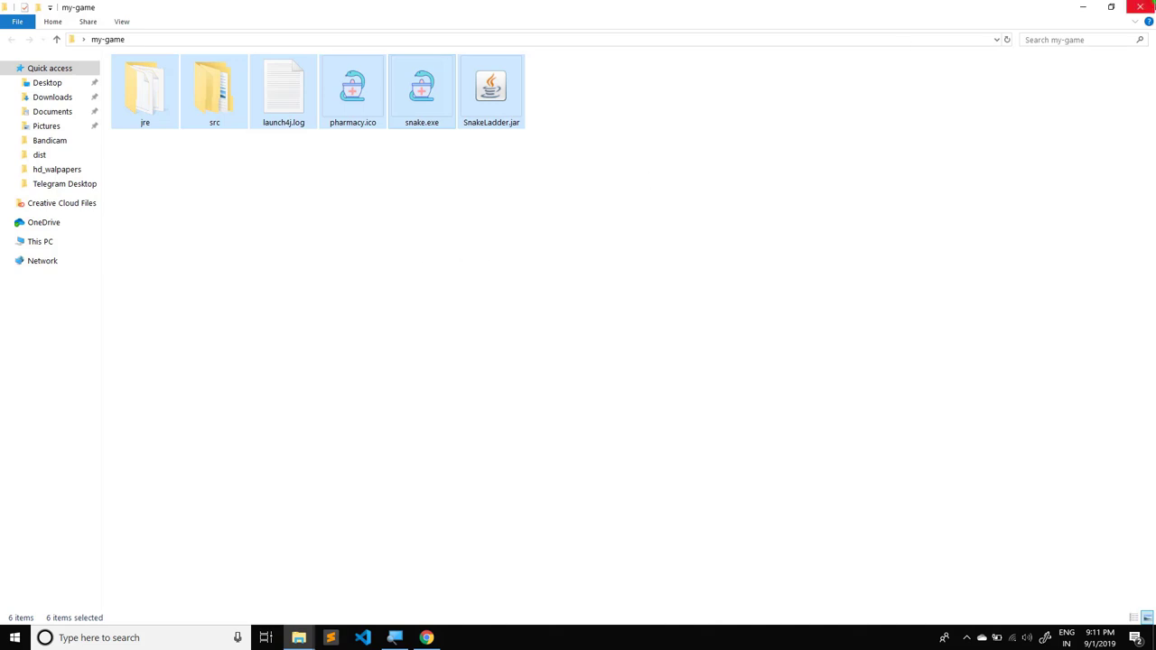
# Step: Close the my-game folder window, refresh the desktop and move the my-game folder to a free spot higher up
pyautogui.click(1139, 6)
pyautogui.rightClick(595, 90)
pyautogui.click(639, 157)
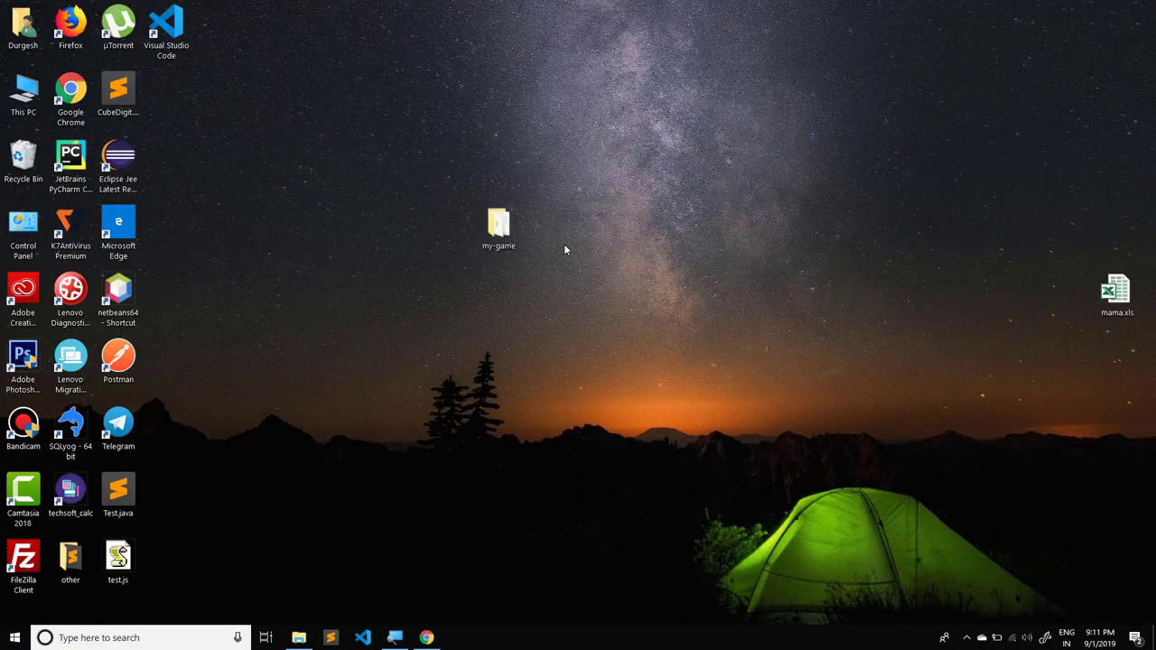
pyautogui.moveTo(490, 236); pyautogui.dragTo(679, 102)
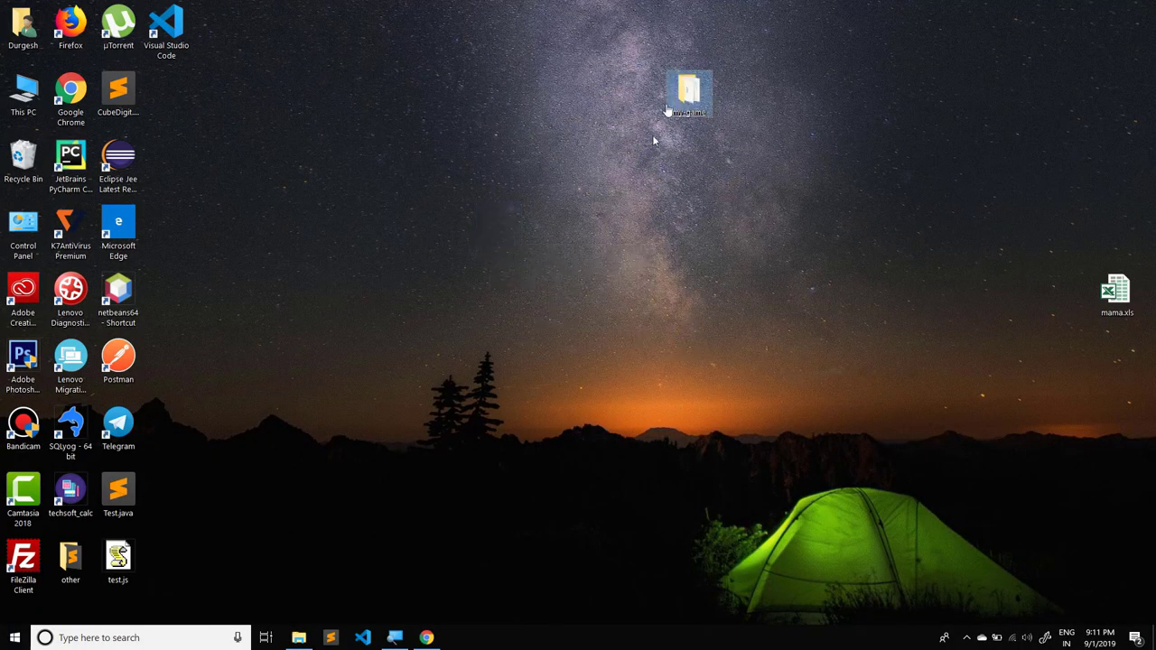
# Step: Open Inno Setup Compiler and start a new script with the Script Wizard, continuing to the application information page
pyautogui.click(14, 641)
pyautogui.write('i')
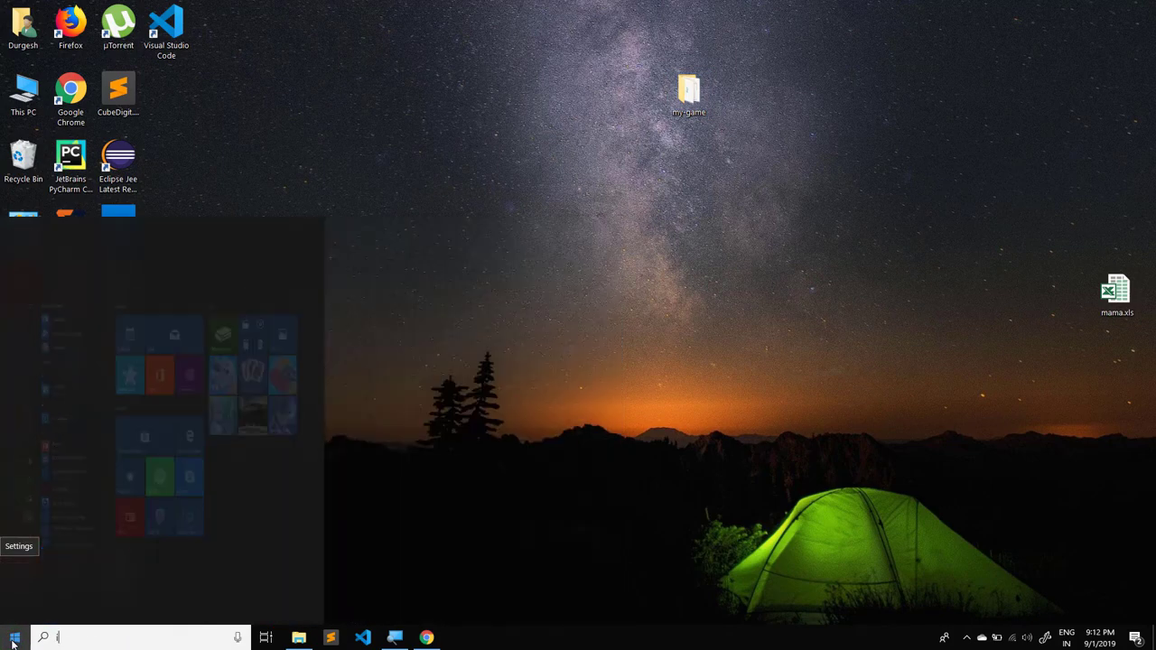
pyautogui.write('nno')
pyautogui.click(124, 294)
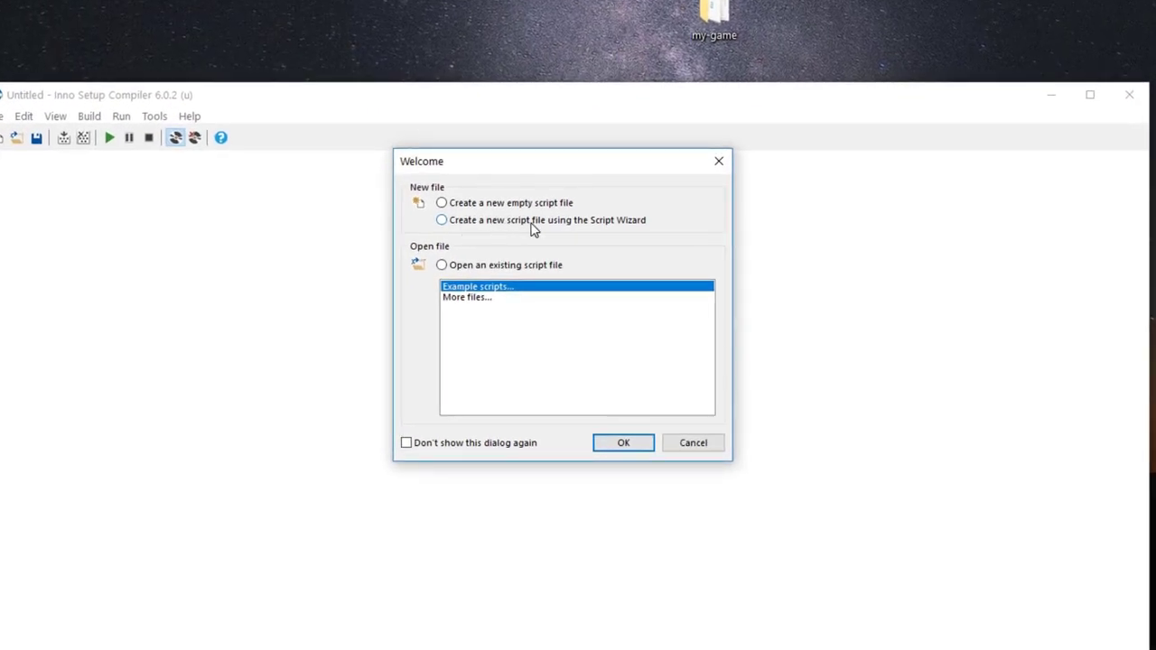
pyautogui.click(533, 222)
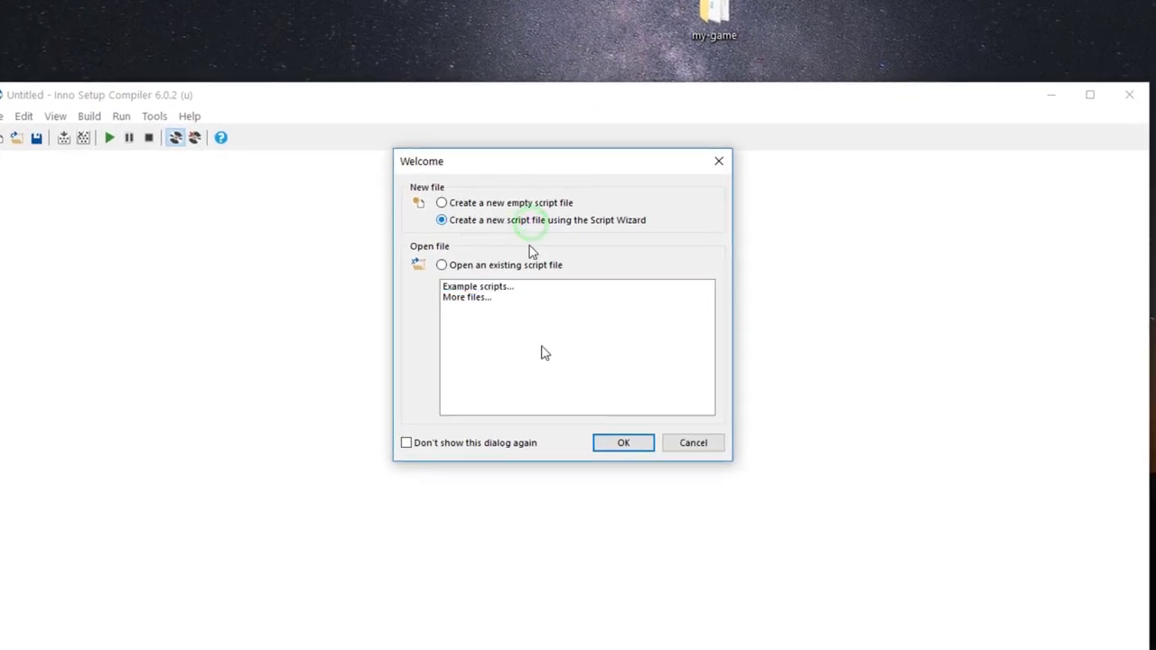
pyautogui.click(611, 443)
pyautogui.click(664, 457)
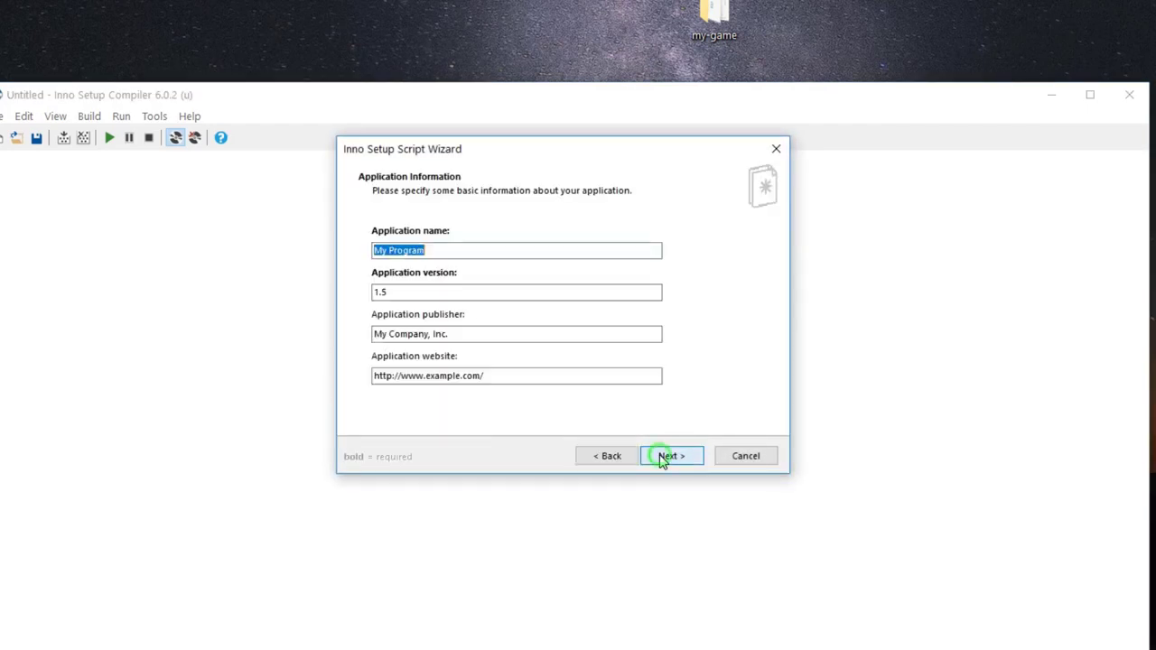
# Step: Set the application name to Snake Ladder and the application version to 1.0
pyautogui.moveTo(464, 244); pyautogui.dragTo(362, 240)
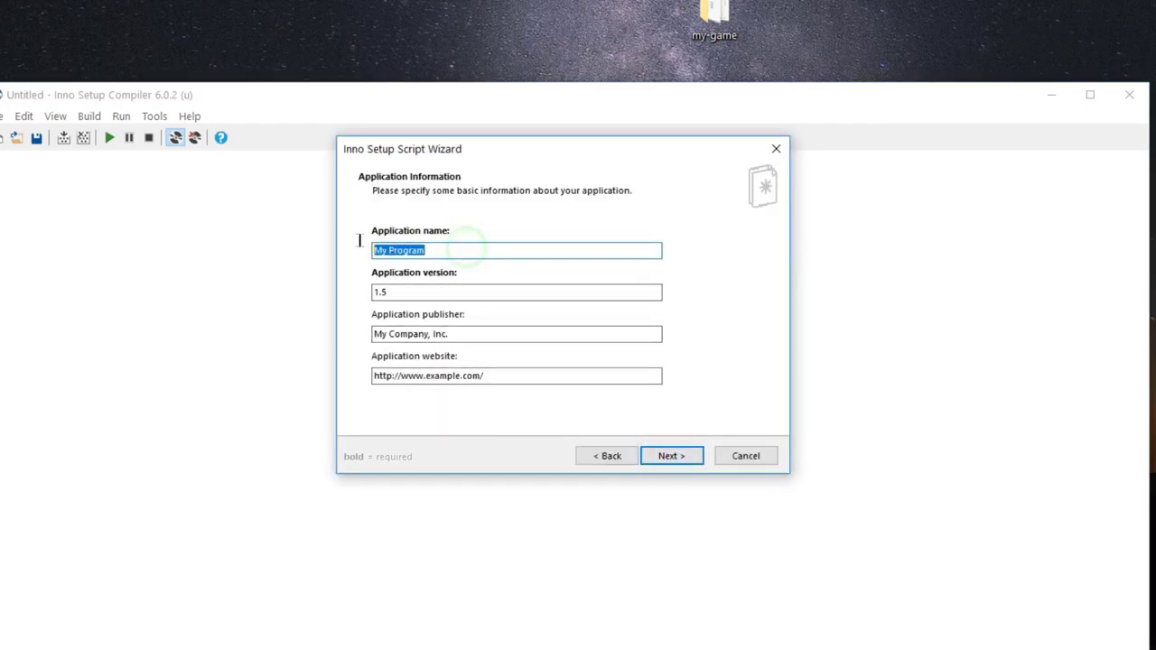
pyautogui.write('Snake Ladder')
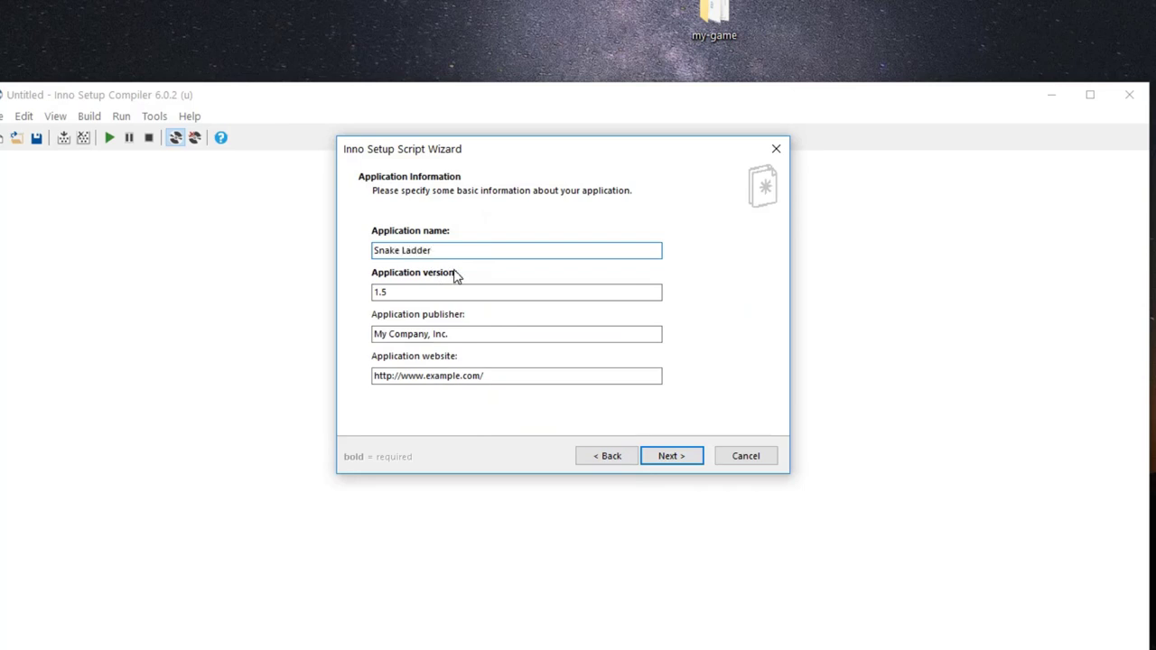
pyautogui.moveTo(433, 292); pyautogui.dragTo(325, 291)
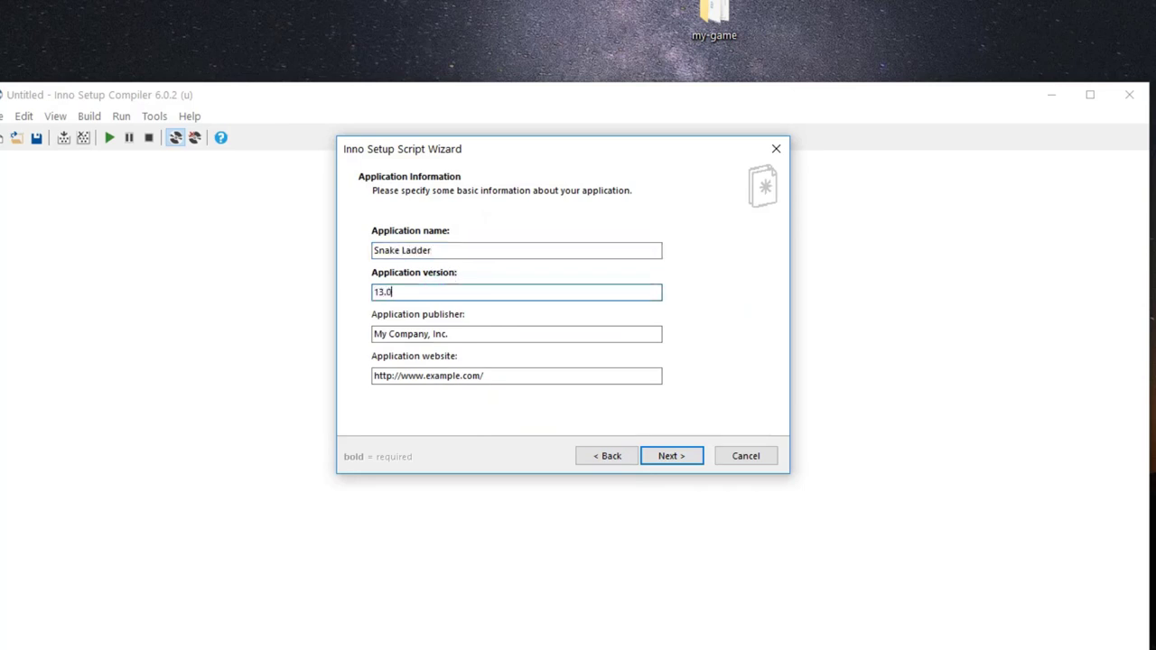
pyautogui.moveTo(413, 298); pyautogui.dragTo(322, 286)
pyautogui.write('1.0')
# Step: Enter the publisher's full name and the publisher's personal website address, and continue to the application folder page
pyautogui.moveTo(493, 335); pyautogui.dragTo(317, 338)
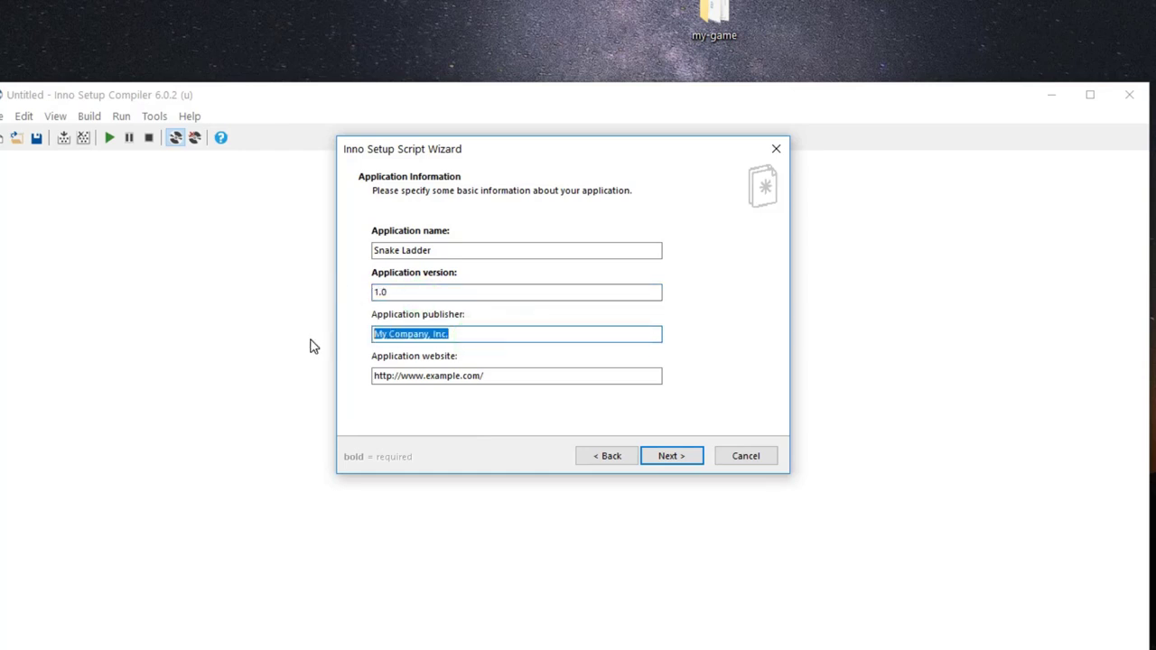
pyautogui.write('Duregsh Tiwari')
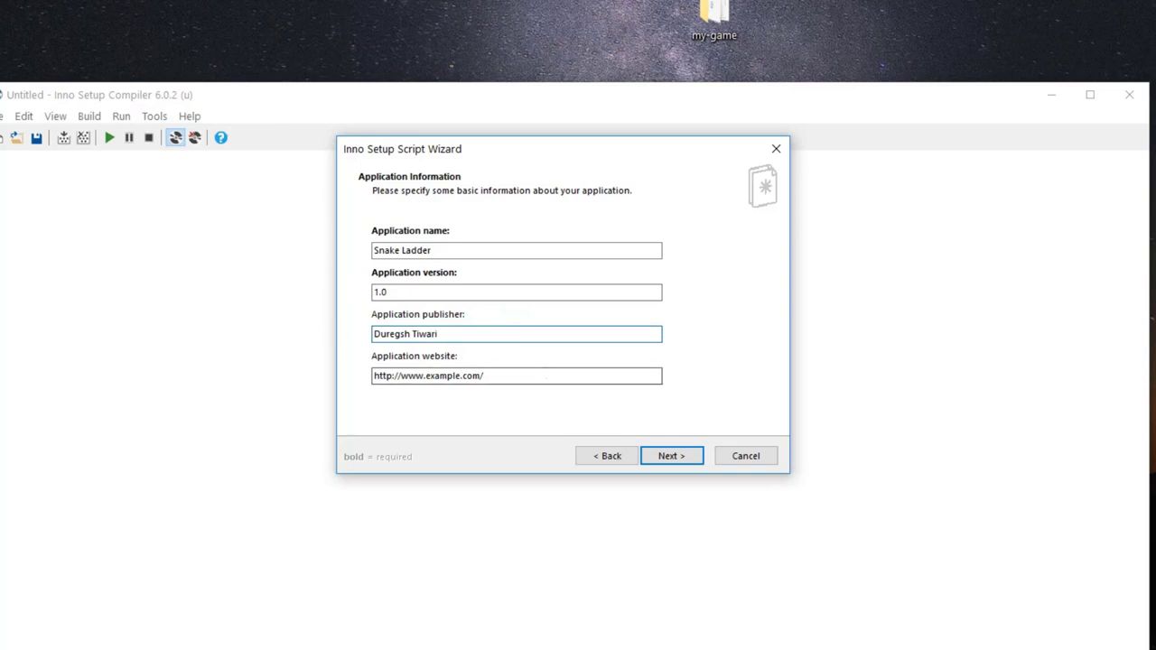
pyautogui.moveTo(544, 376); pyautogui.dragTo(343, 376)
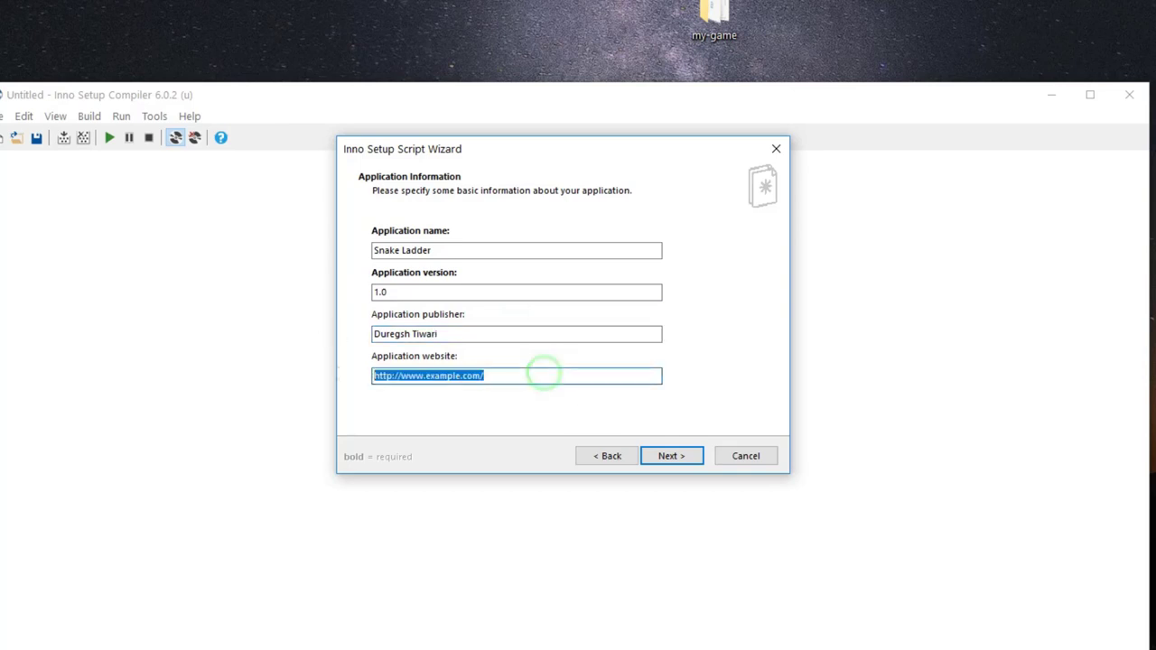
pyautogui.write('https://durgeshkumartiwari.c')
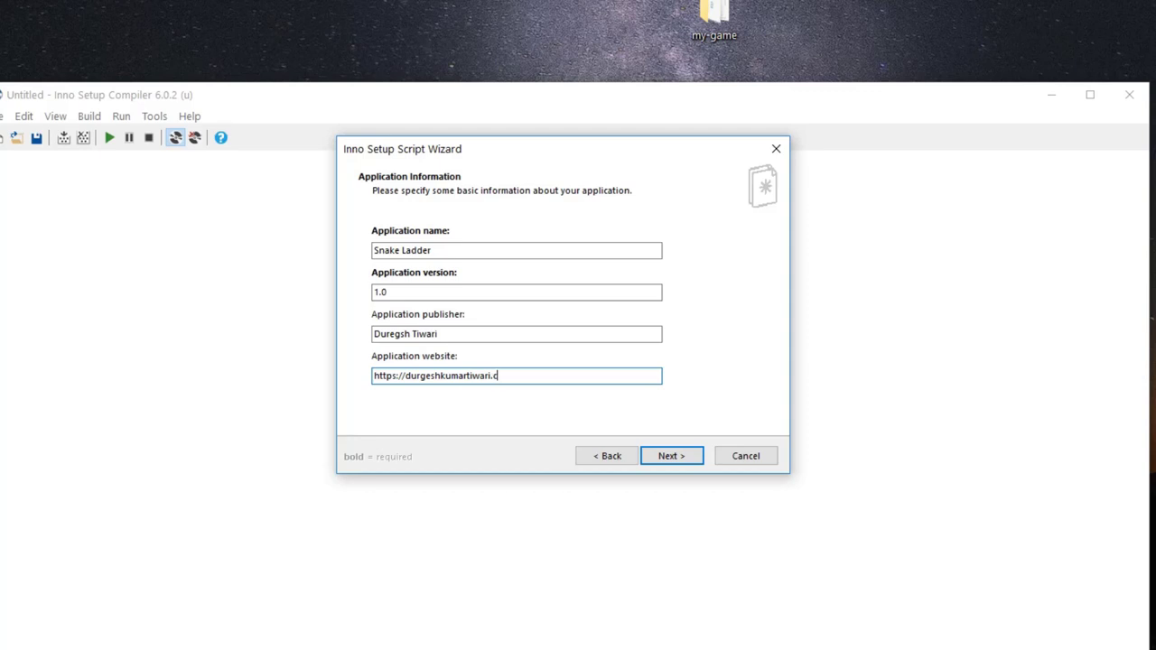
pyautogui.click(668, 458)
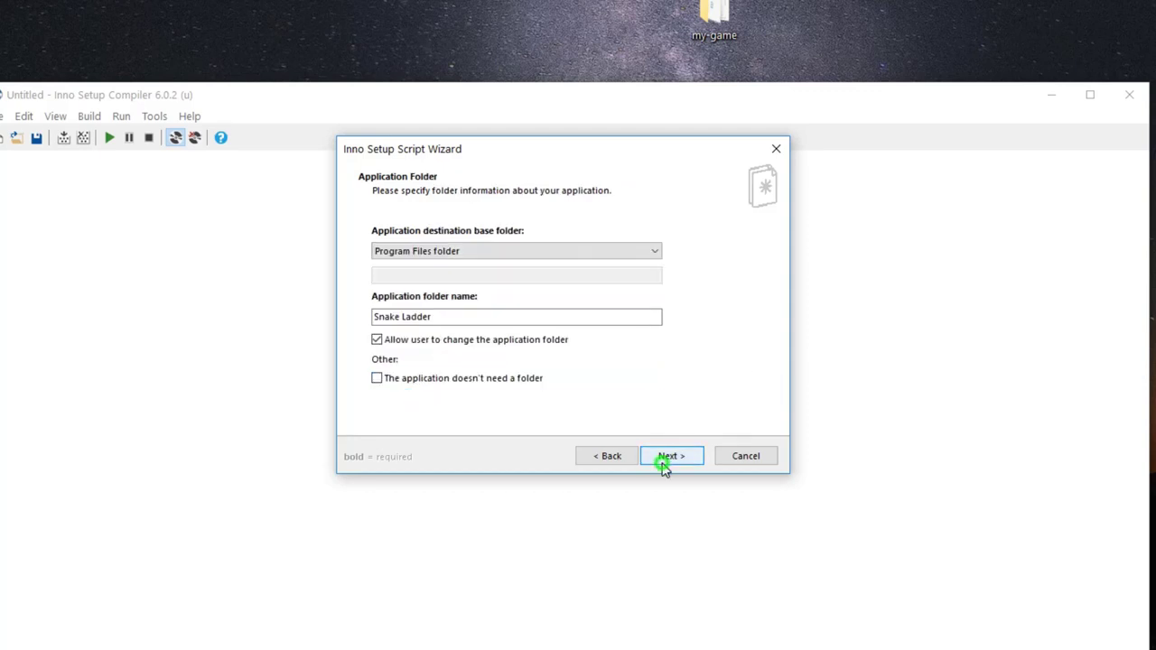
# Step: Keep the Program Files folder as the destination base and Snake Ladder as the folder name, and continue to the application files
pyautogui.click(428, 257)
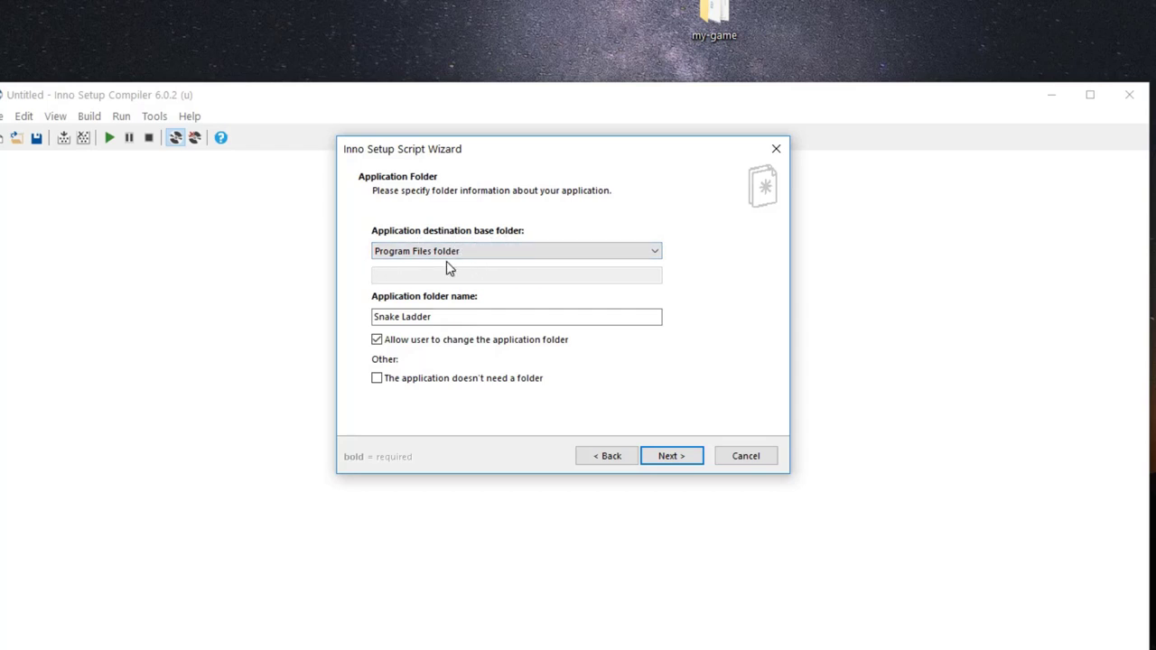
pyautogui.press('Tab')
pyautogui.press('Tab')
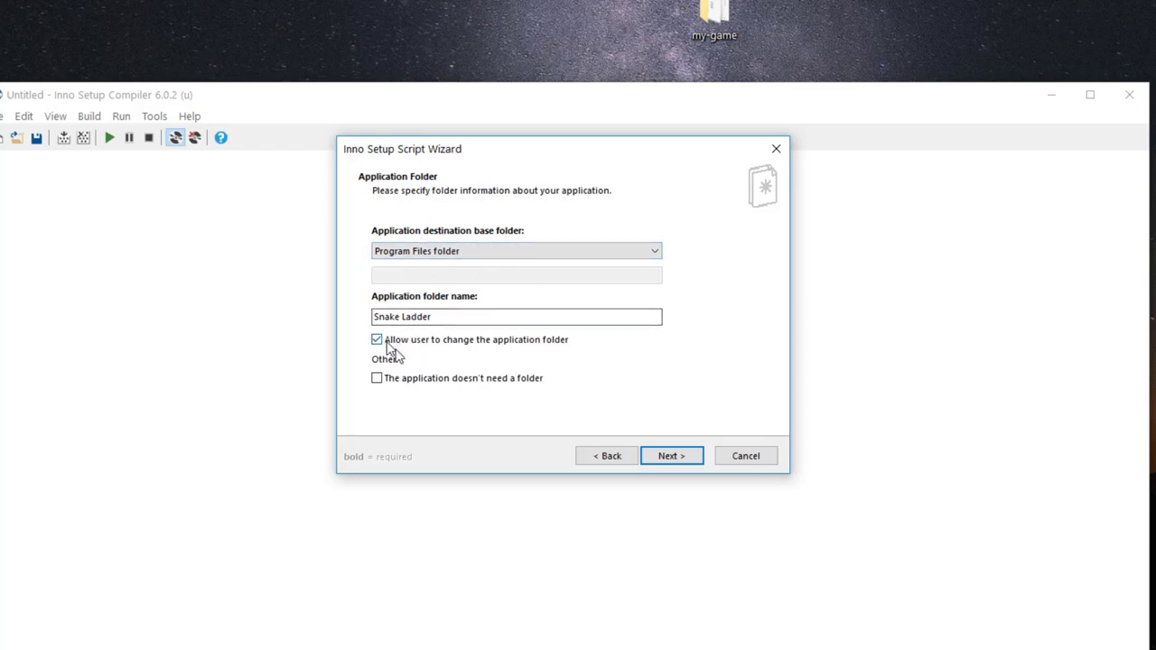
pyautogui.click(689, 455)
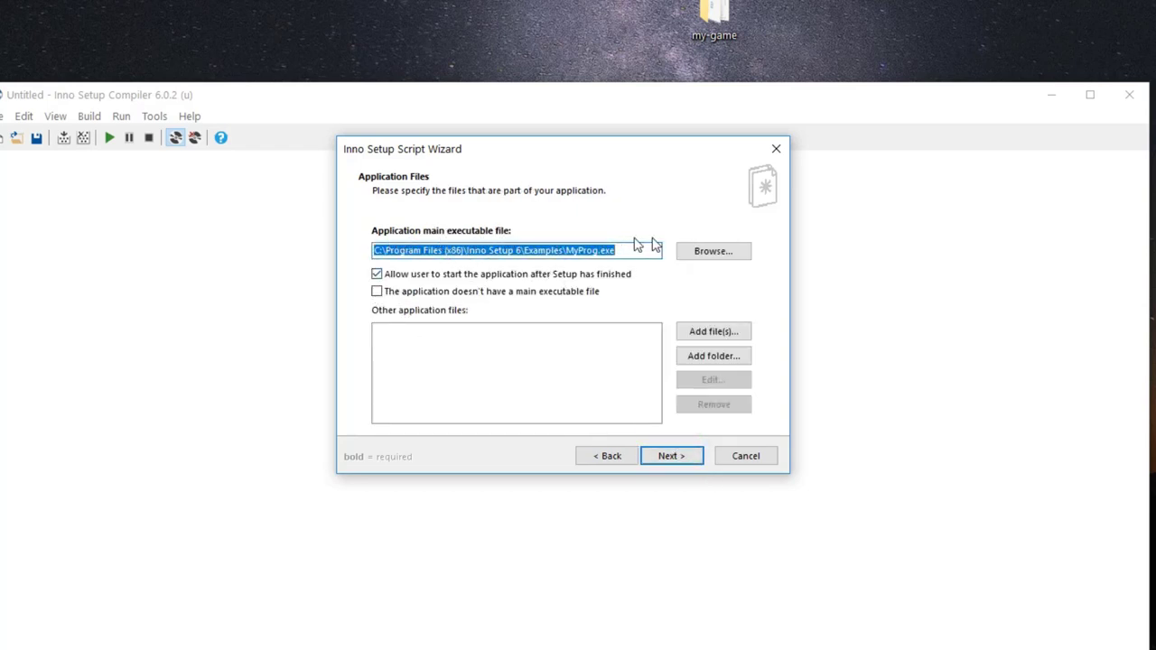
# Step: Choose snake.exe from the desktop's my-game folder as the application's main executable file
pyautogui.click(697, 253)
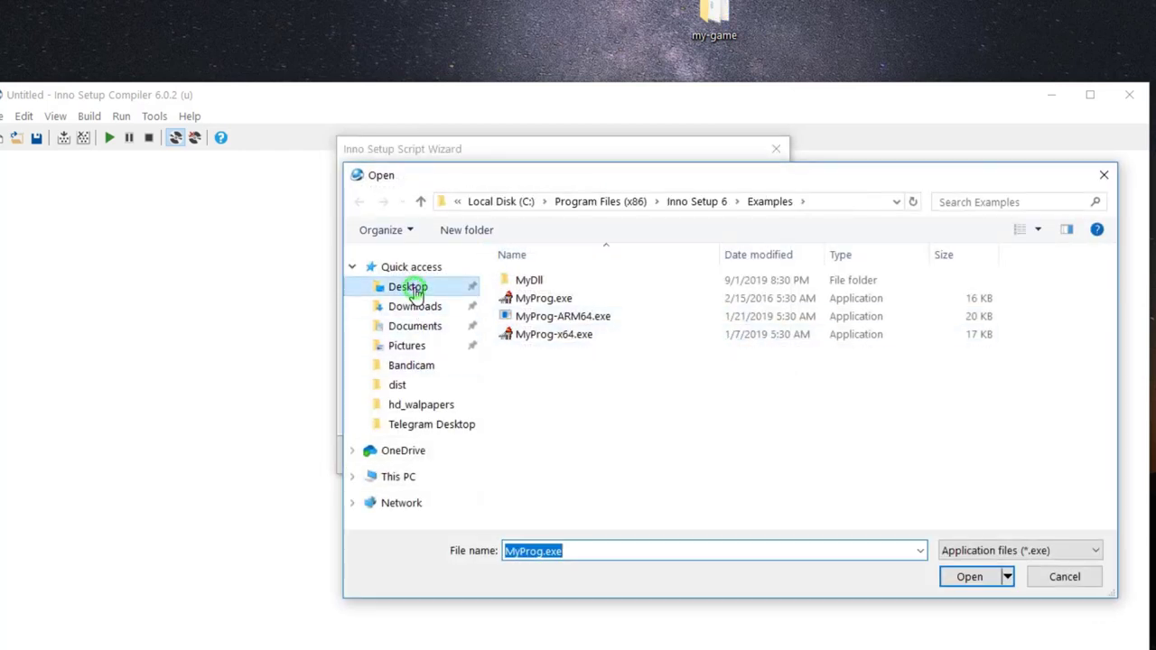
pyautogui.click(408, 286)
pyautogui.doubleClick(531, 307)
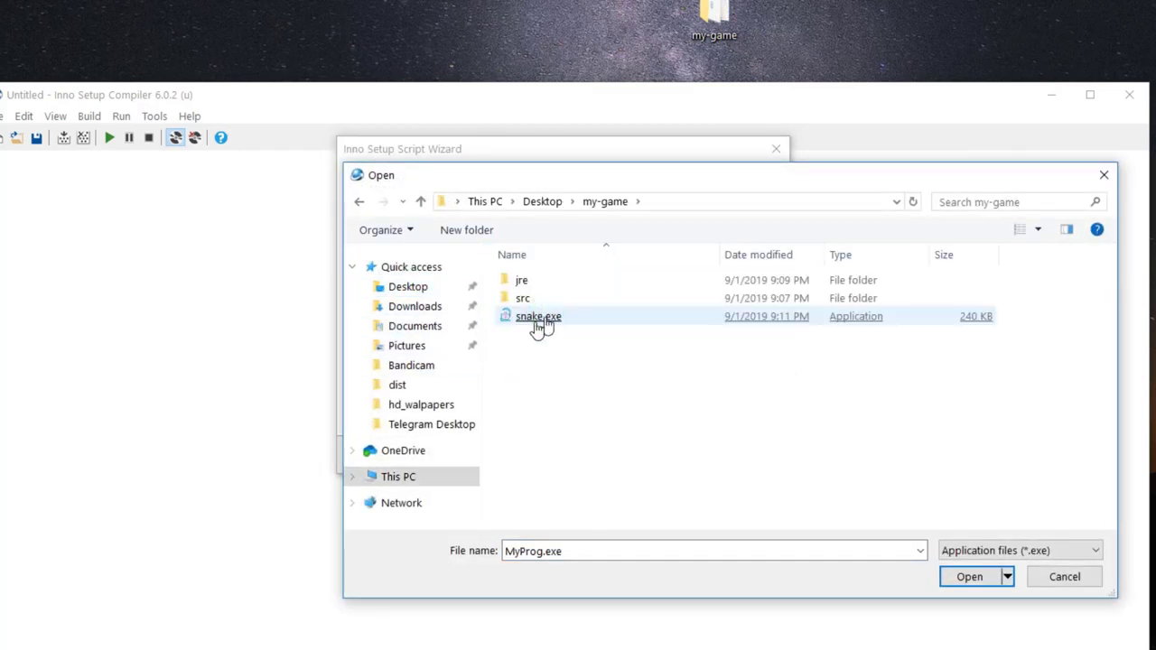
pyautogui.doubleClick(522, 325)
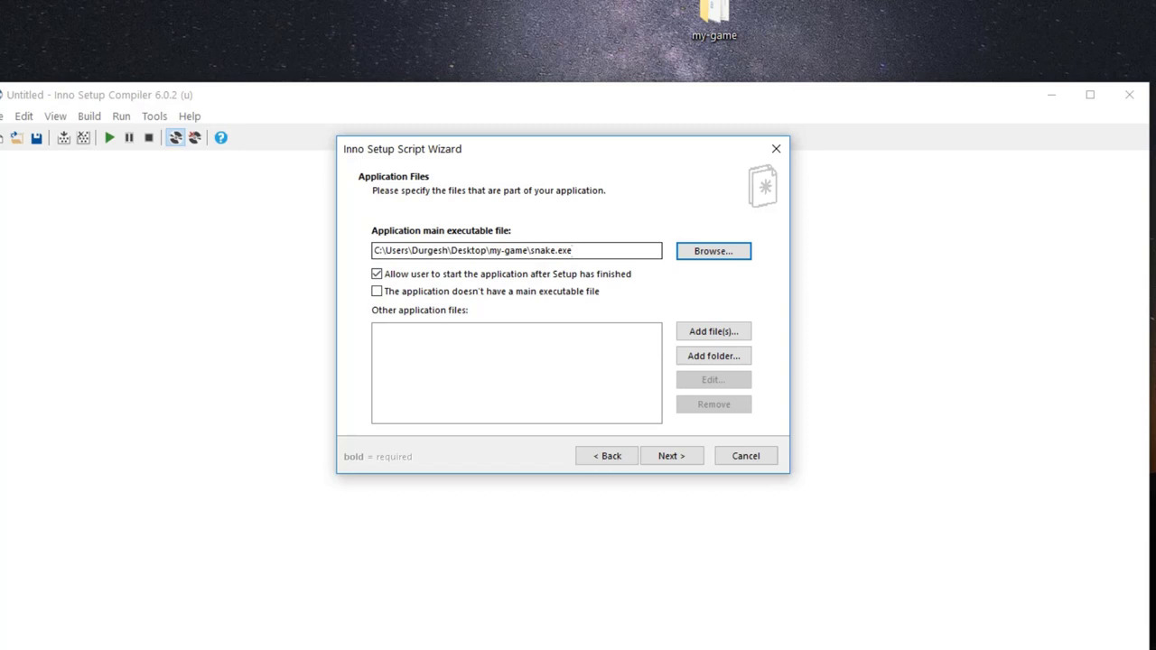
# Step: Add the desktop's my-game folder with all its subfolders to the other application files, and continue to the shortcuts page
pyautogui.click(708, 358)
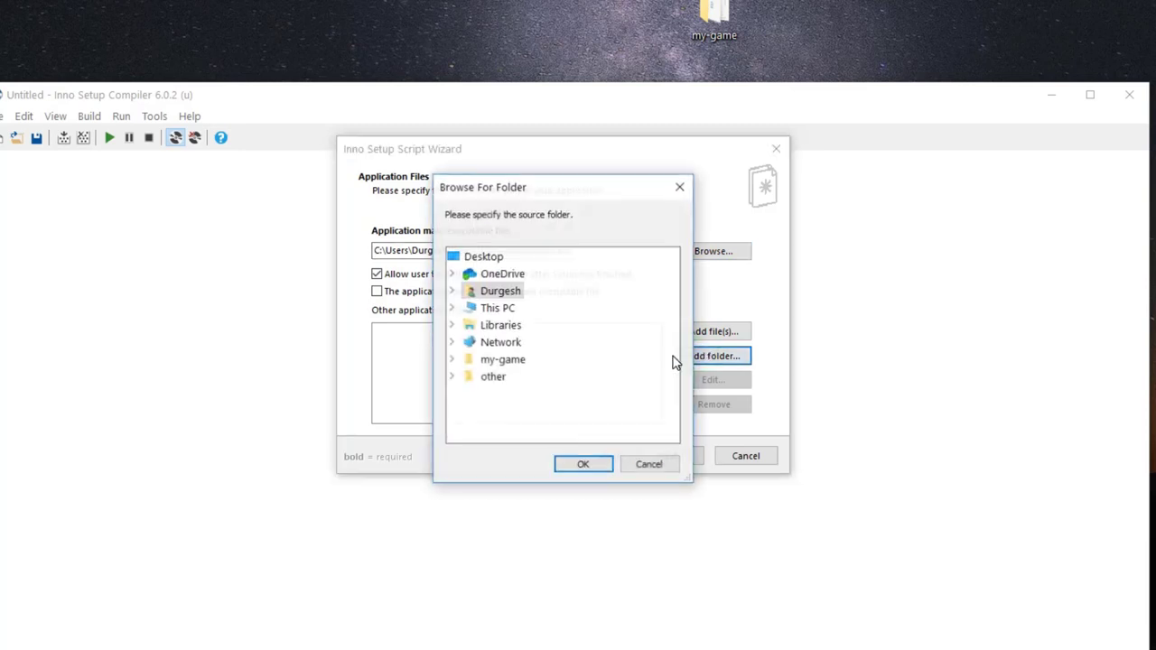
pyautogui.click(450, 310)
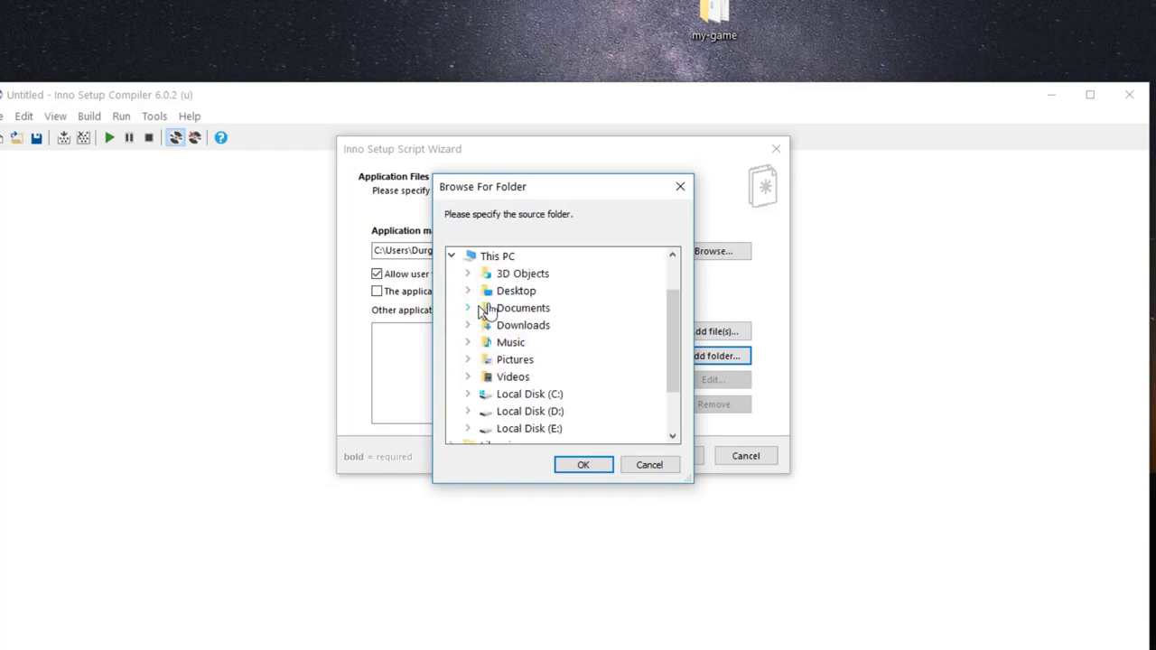
pyautogui.doubleClick(495, 293)
pyautogui.doubleClick(528, 308)
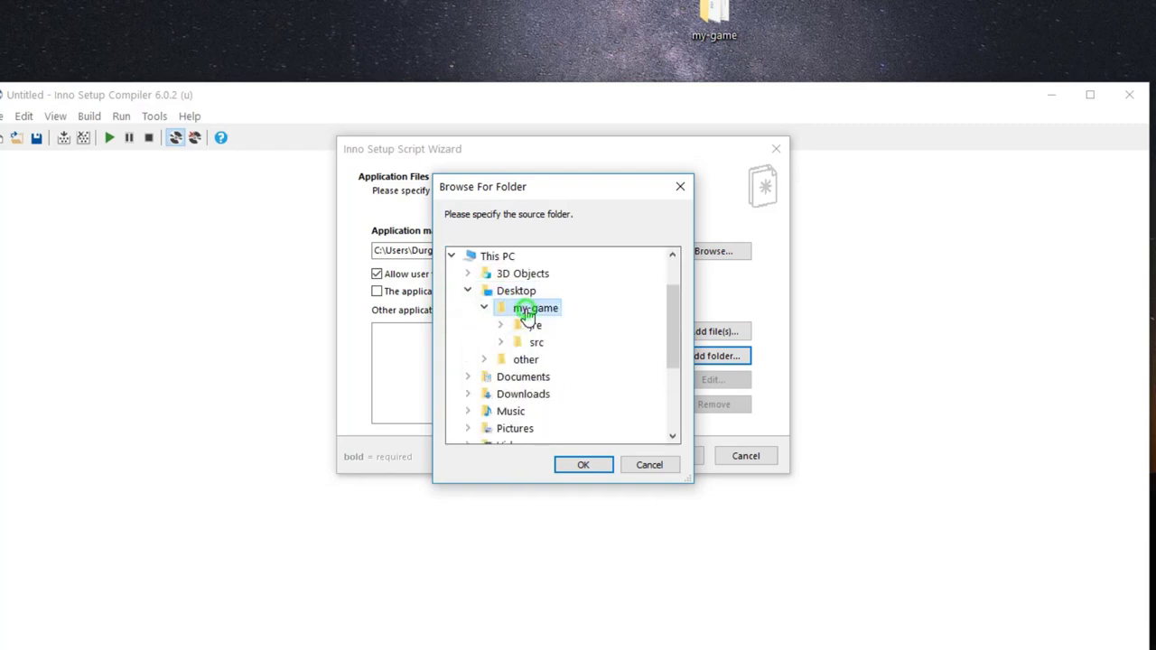
pyautogui.click(588, 465)
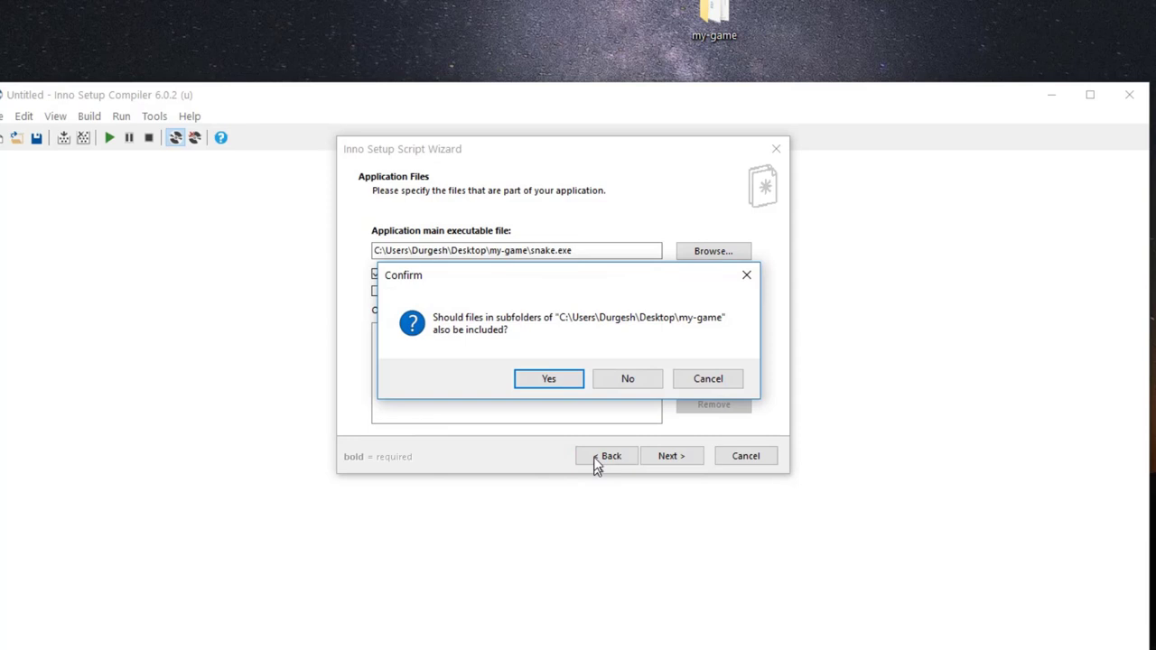
pyautogui.click(557, 379)
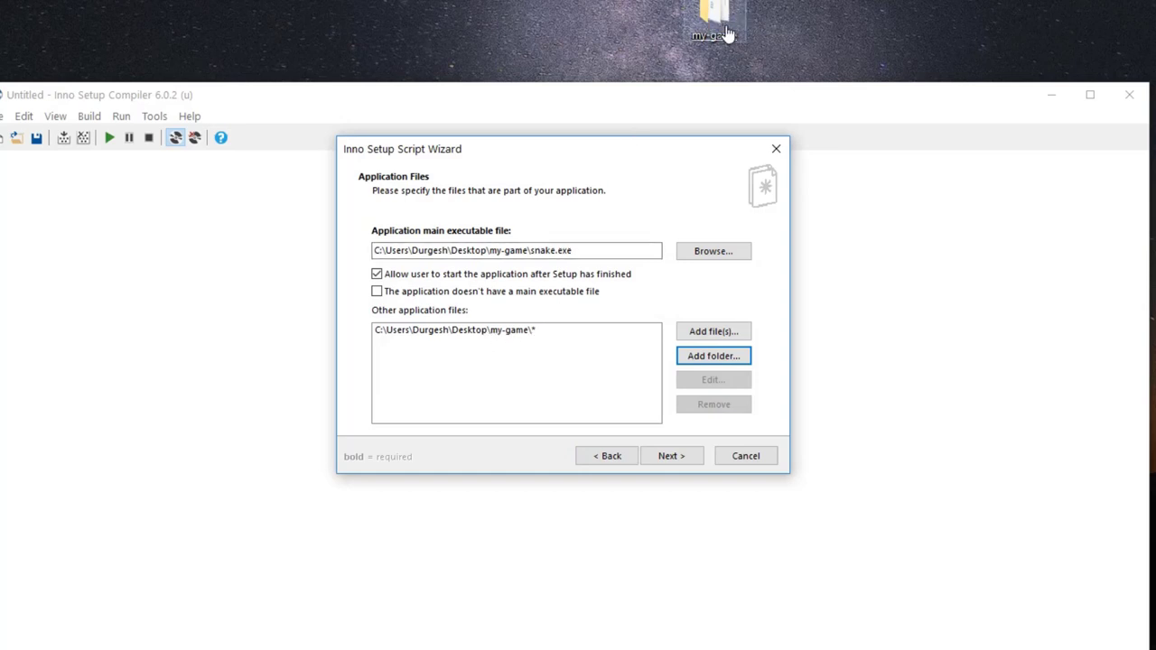
pyautogui.click(671, 456)
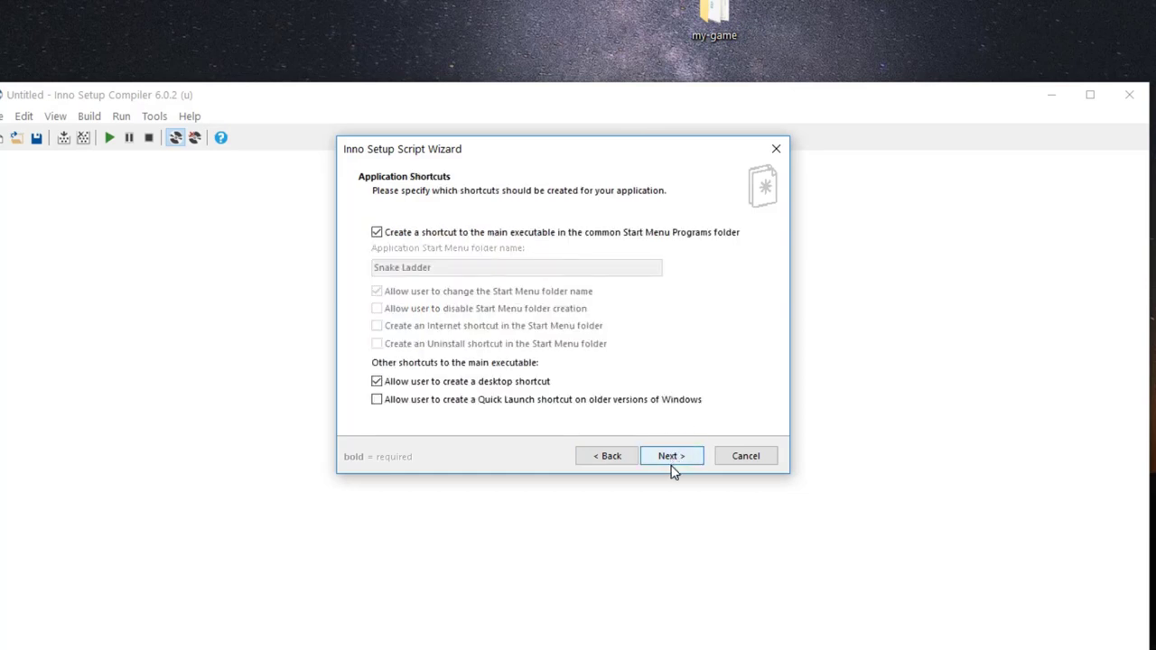
# Step: Accept the default shortcuts, leave the documentation files empty and keep English as the setup language, continuing to the compiler settings
pyautogui.click(671, 458)
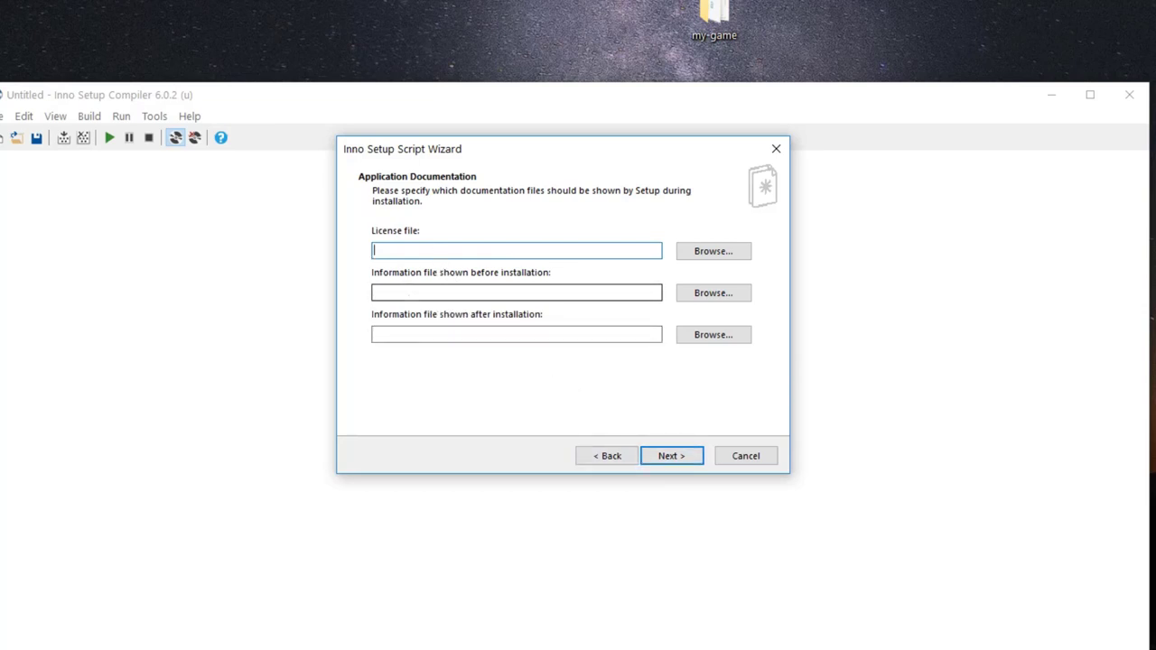
pyautogui.click(406, 291)
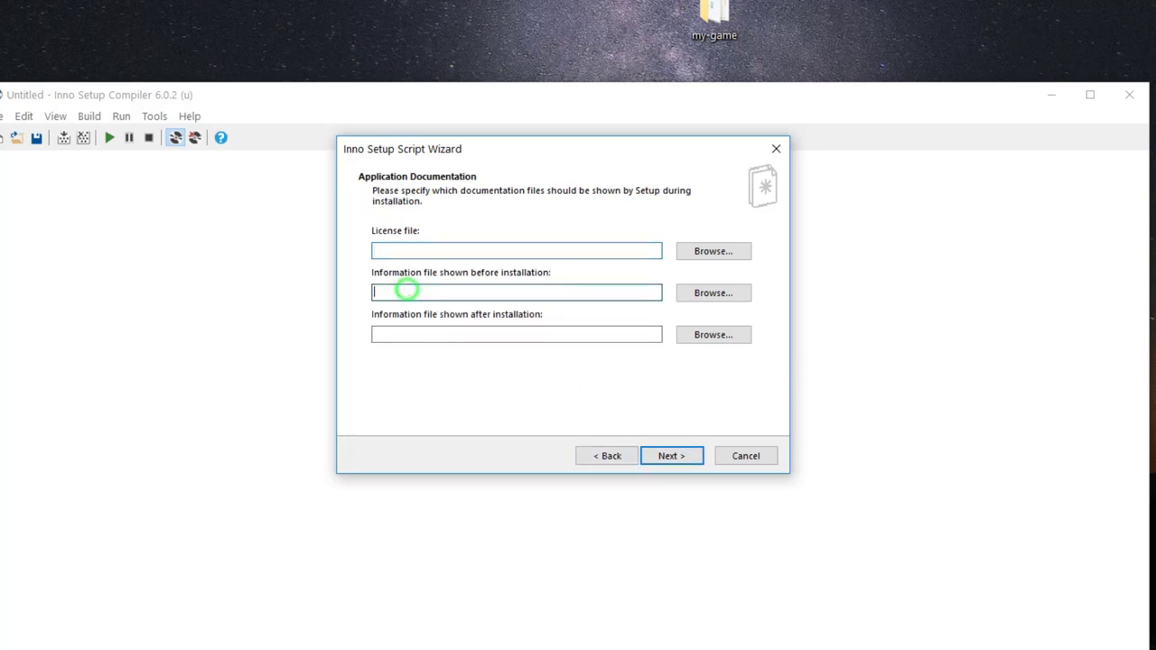
pyautogui.click(425, 336)
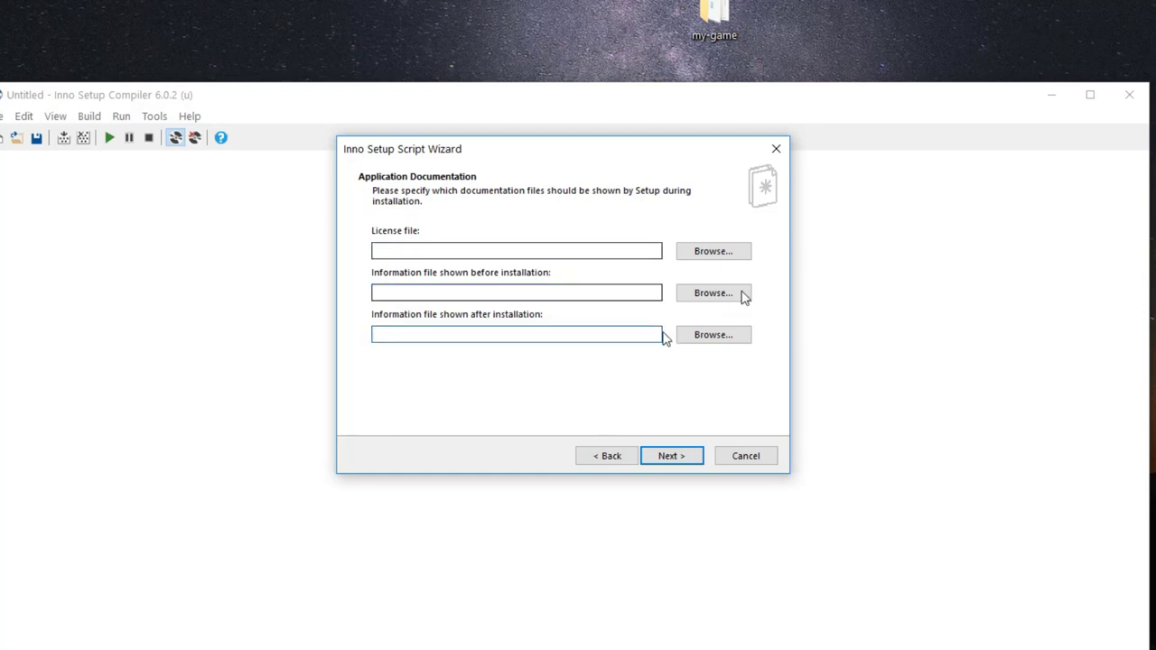
pyautogui.click(673, 457)
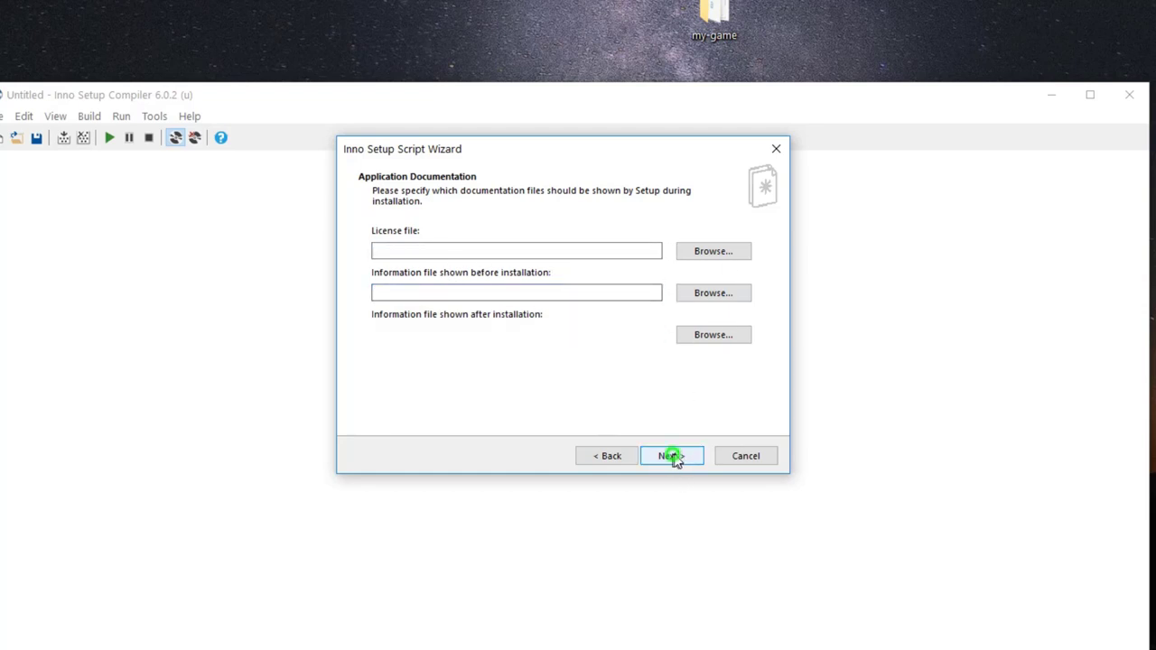
pyautogui.click(673, 457)
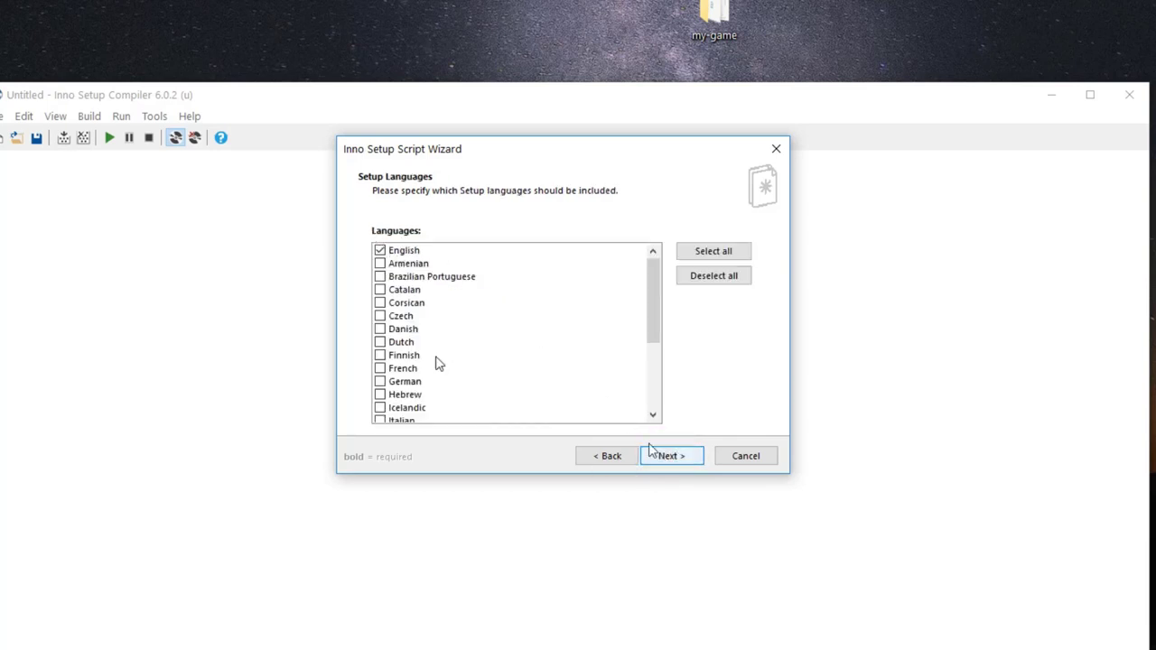
pyautogui.click(673, 458)
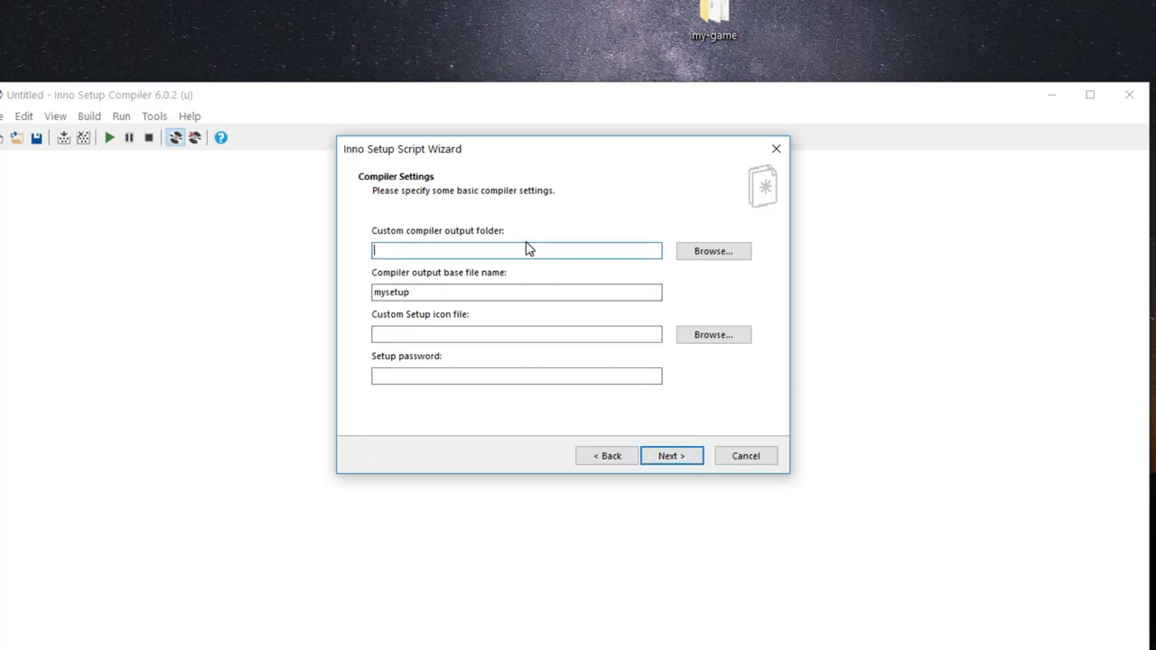
# Step: Create a new folder named output on the desktop while choosing the custom compiler output folder
pyautogui.click(718, 254)
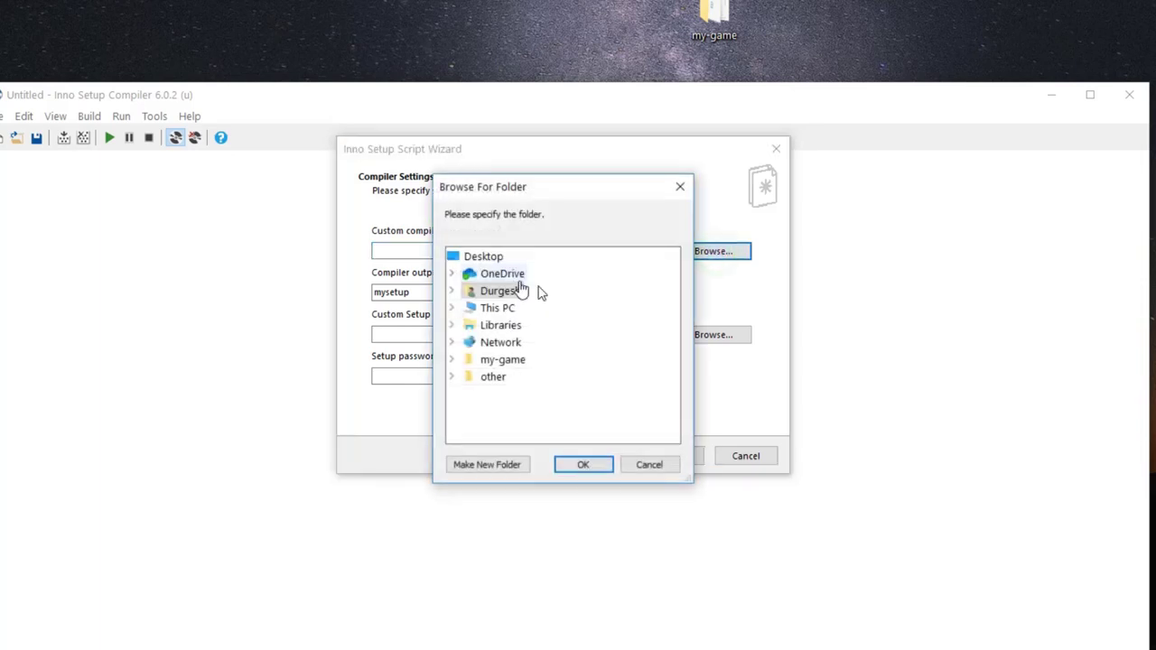
pyautogui.click(452, 291)
pyautogui.scroll(1, 490, 317)
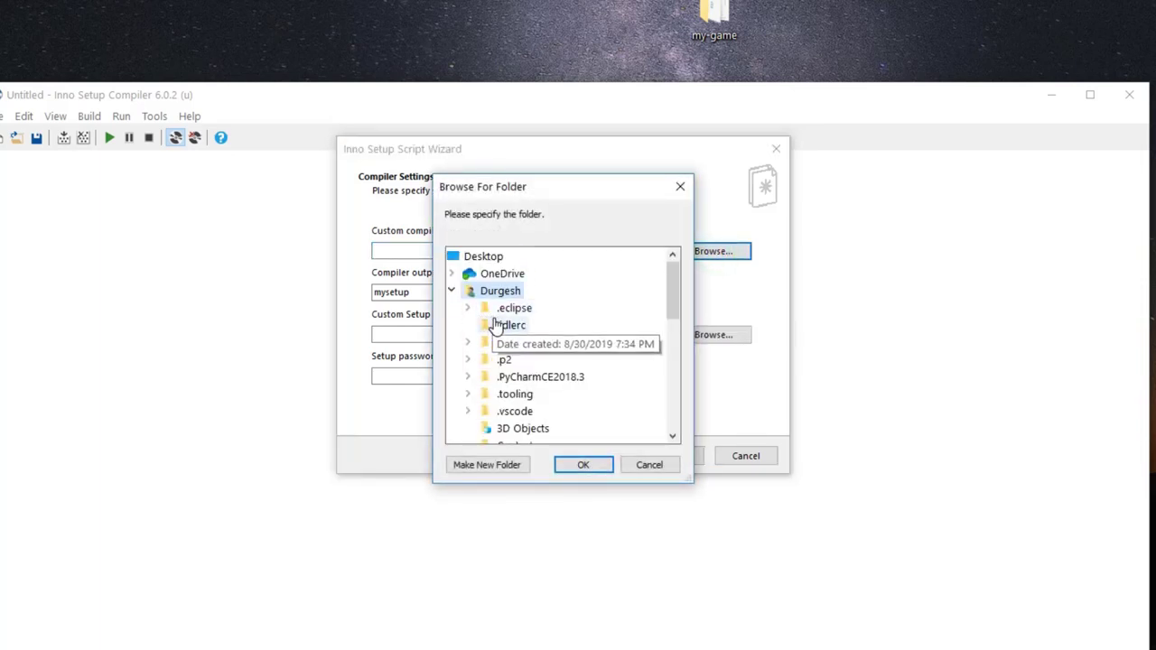
pyautogui.scroll(-1, 502, 323)
pyautogui.rightClick(492, 9)
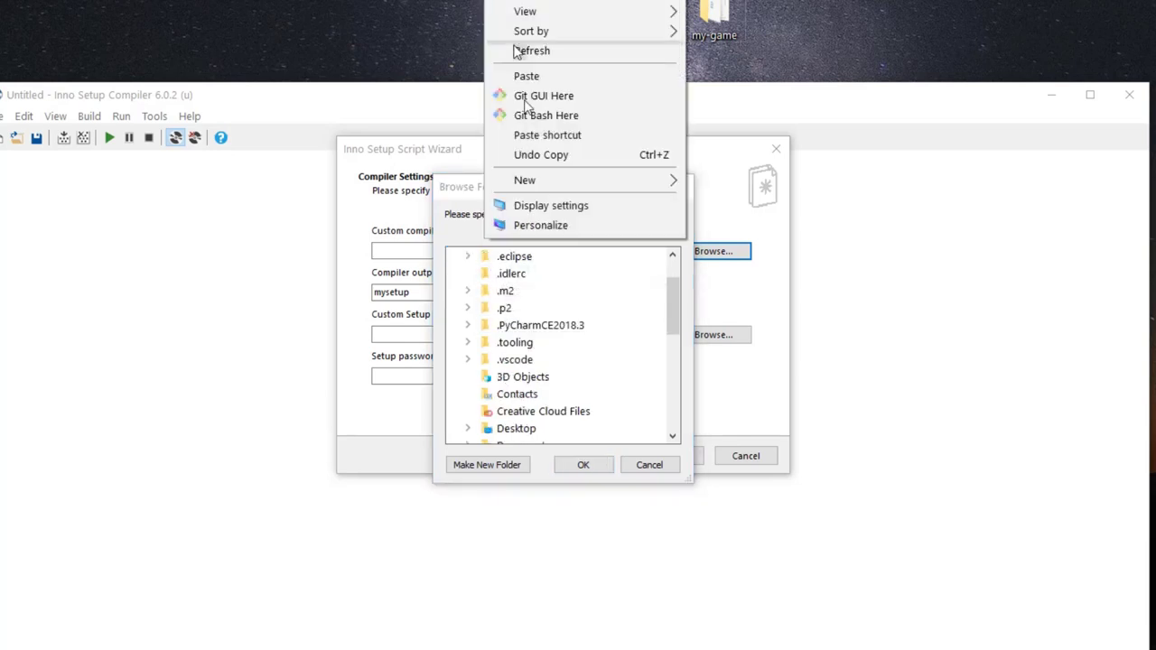
pyautogui.moveTo(557, 185)
pyautogui.click(710, 180)
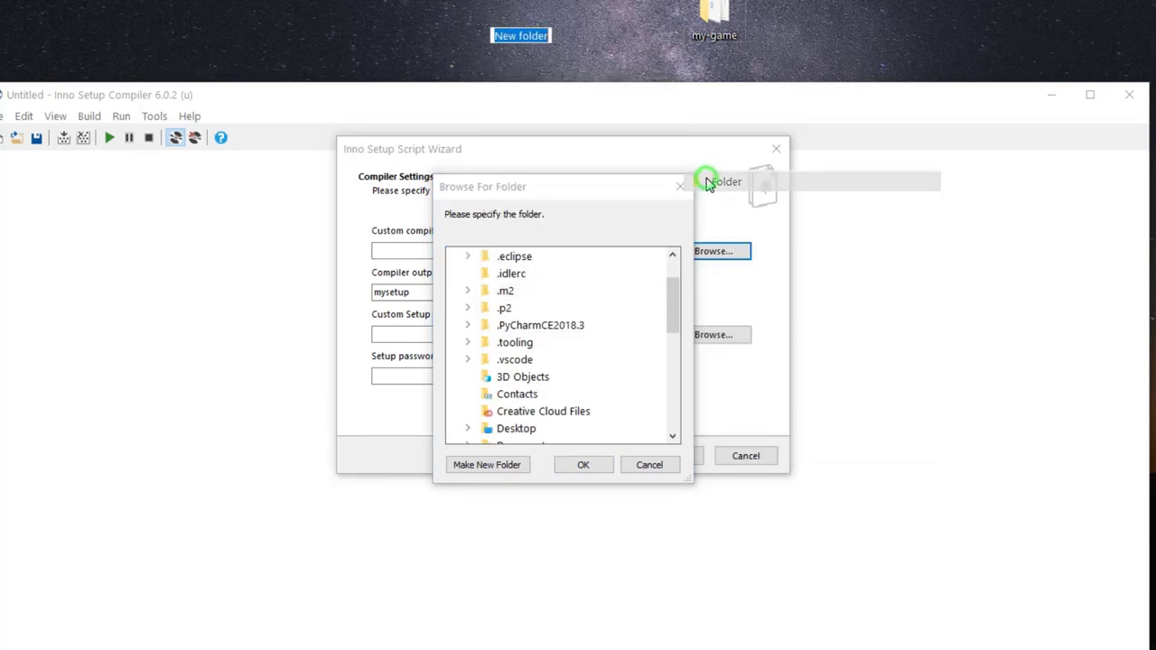
pyautogui.write('output')
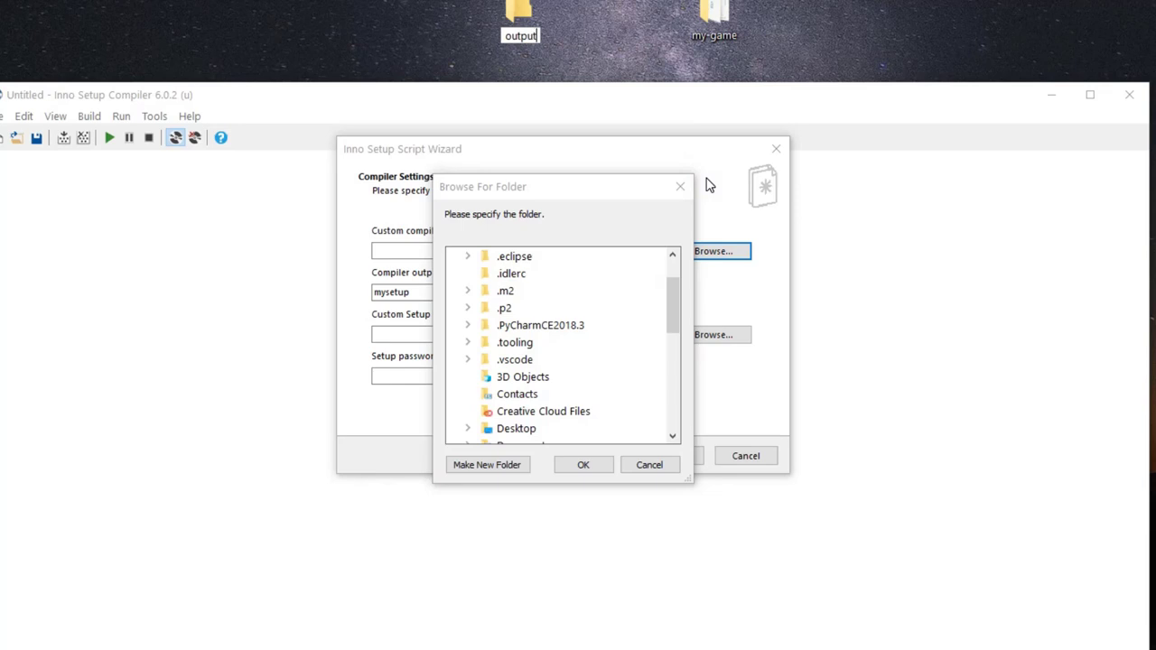
pyautogui.press('Return')
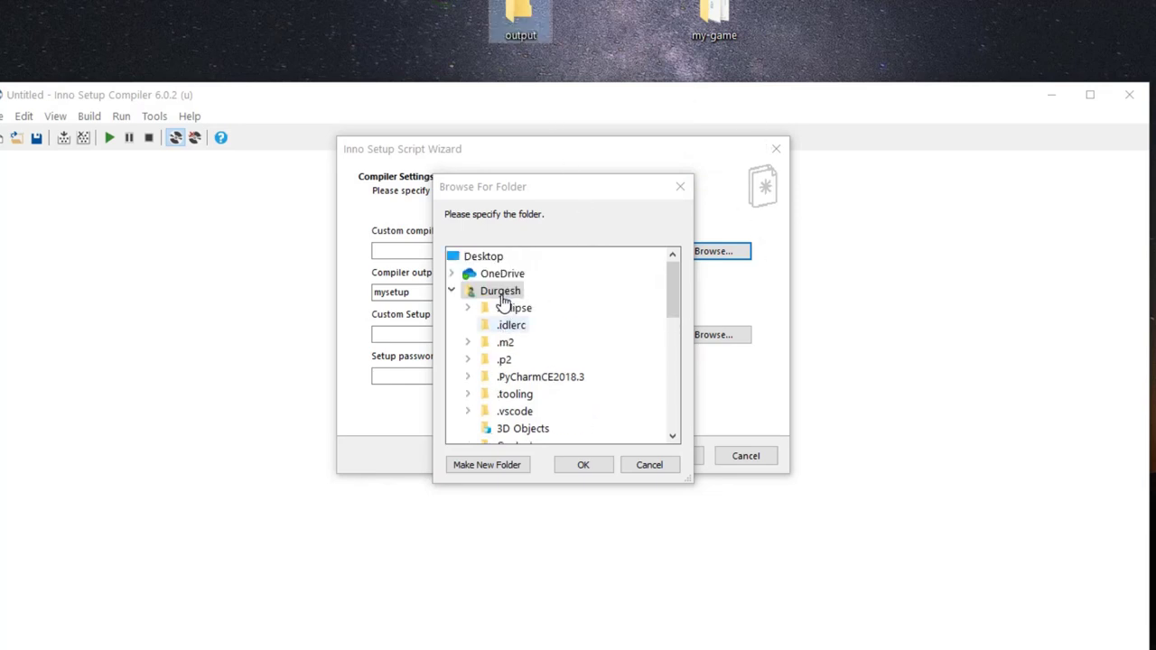
# Step: Set the desktop's output folder as the custom compiler output folder
pyautogui.scroll(1, 503, 301)
pyautogui.click(452, 291)
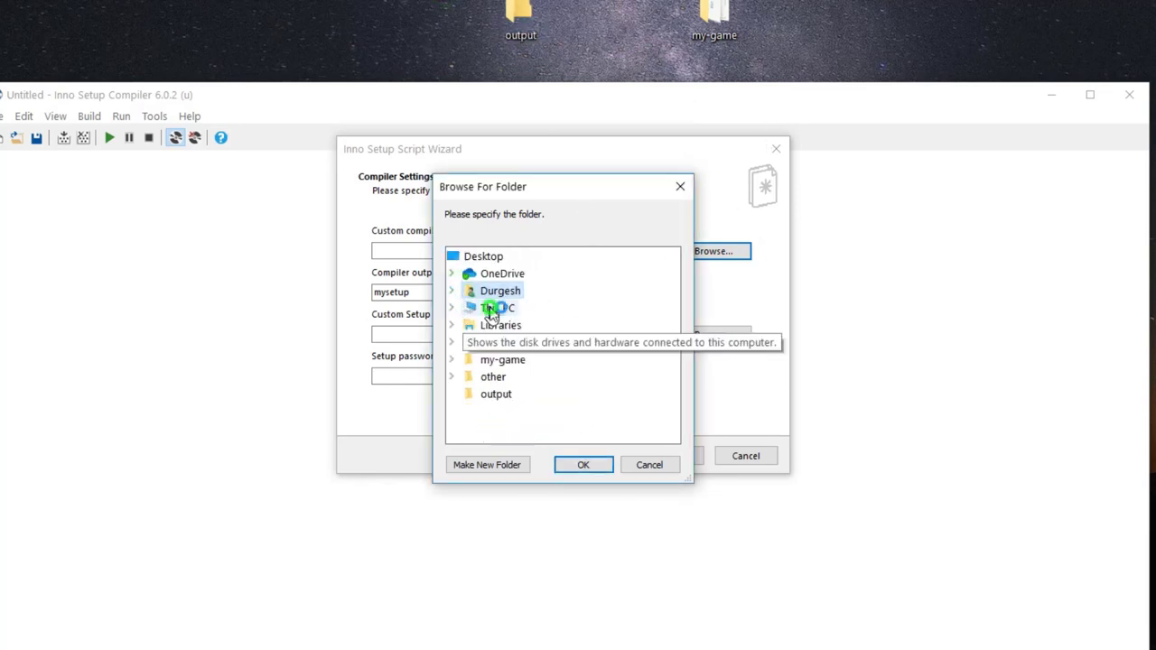
pyautogui.doubleClick(474, 307)
pyautogui.doubleClick(503, 293)
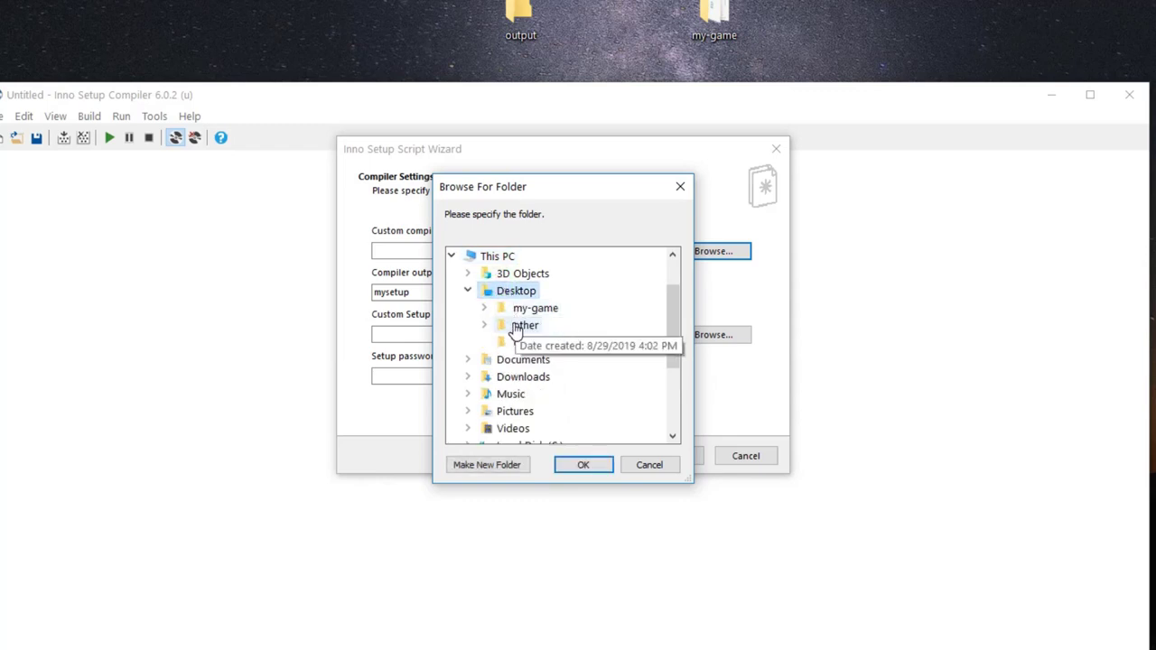
pyautogui.doubleClick(515, 327)
pyautogui.click(484, 325)
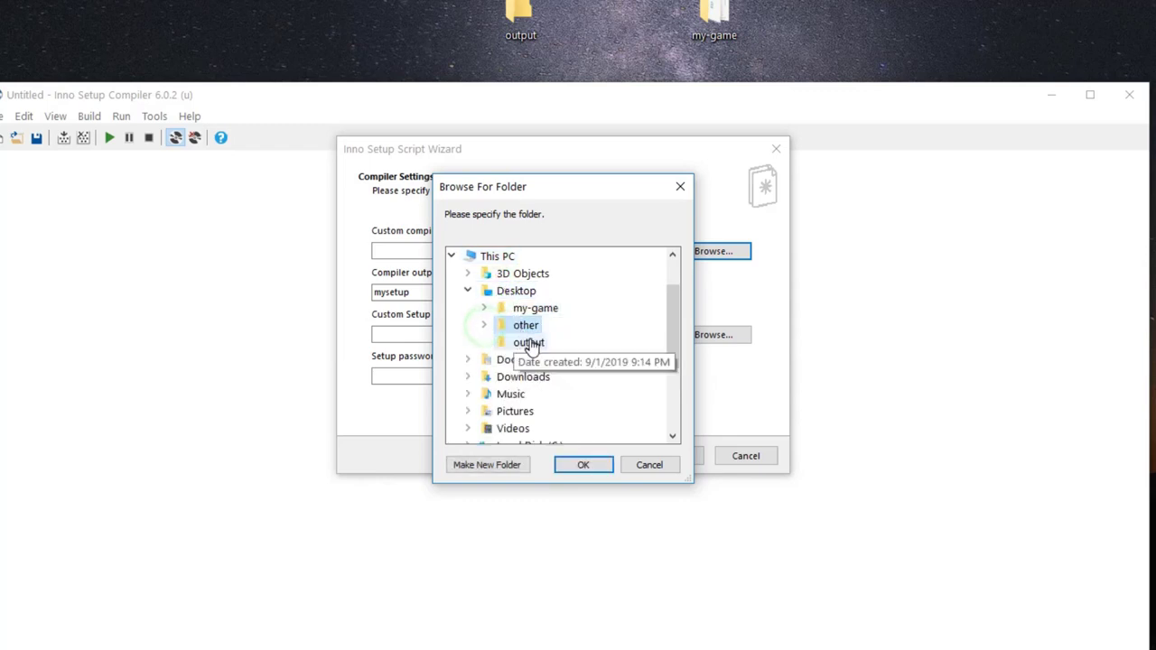
pyautogui.click(530, 342)
pyautogui.click(583, 465)
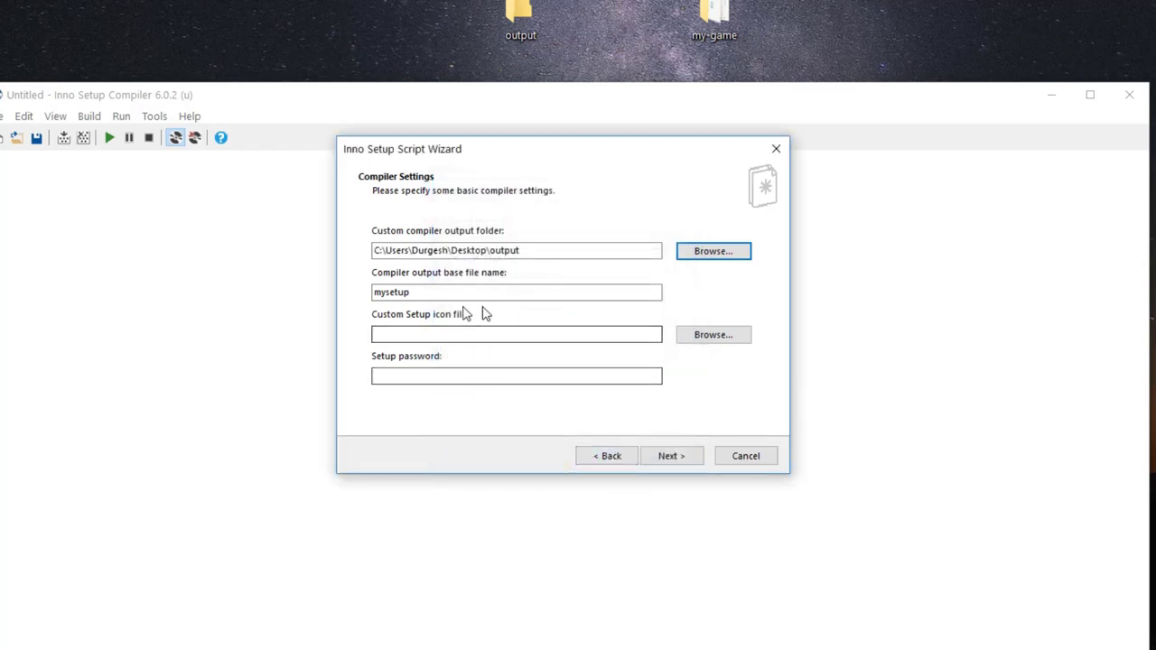
# Step: Name the compiler output base file setup and use pharmacy.ico from the my-game folder as the custom setup icon
pyautogui.doubleClick(418, 292)
pyautogui.write('s')
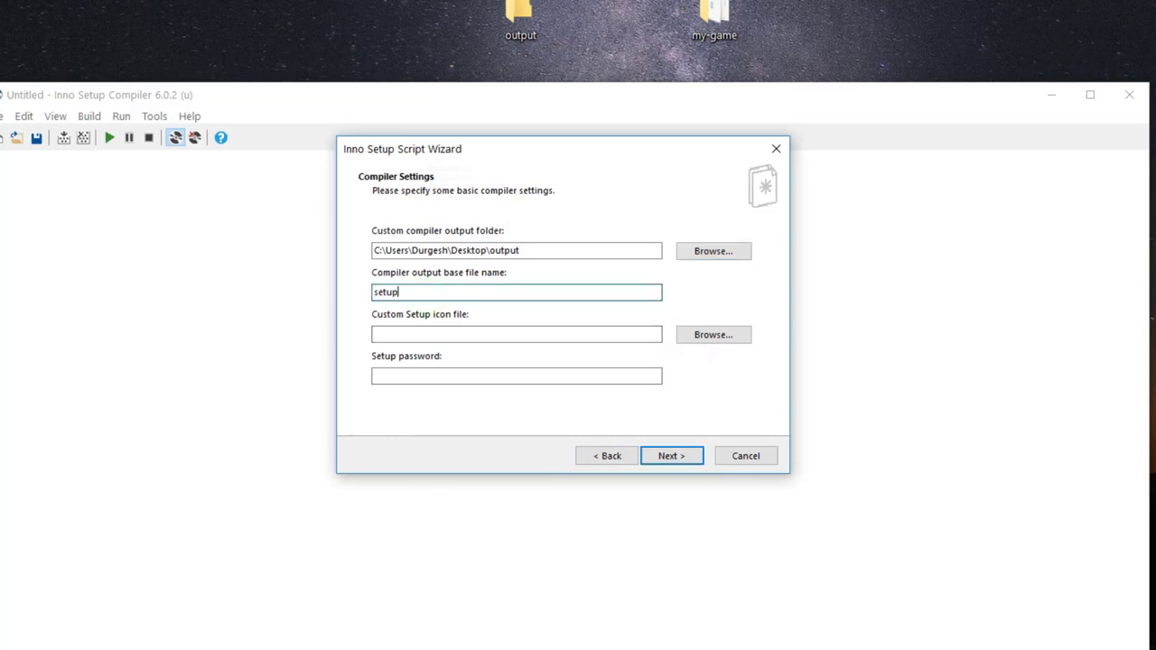
pyautogui.click(712, 337)
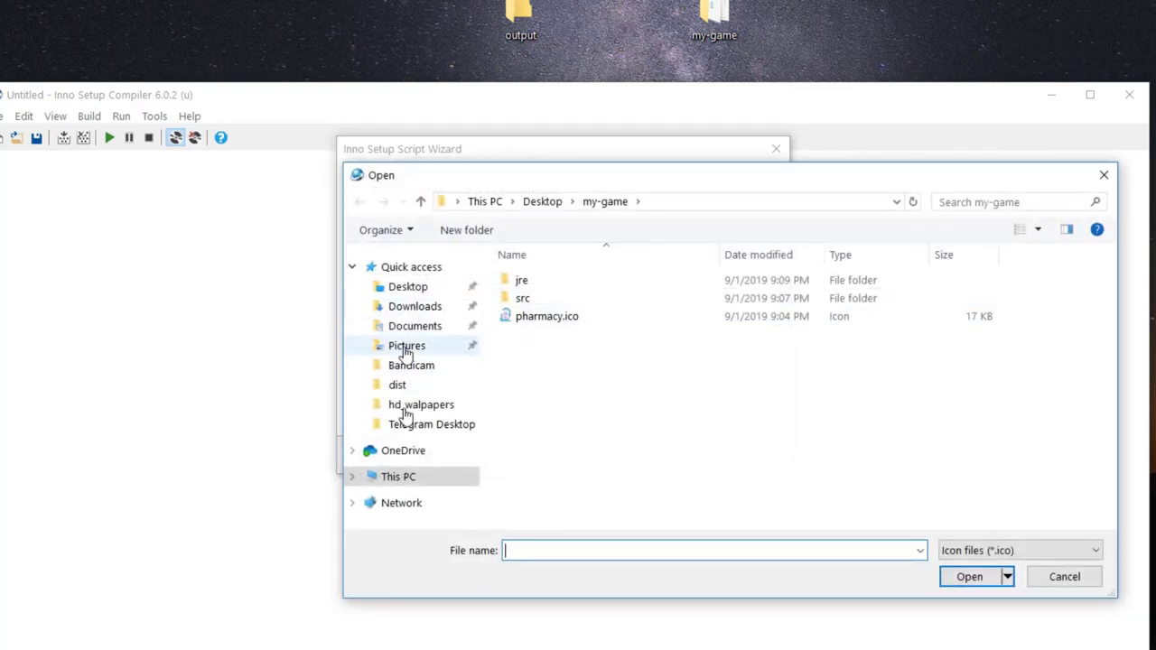
pyautogui.click(401, 293)
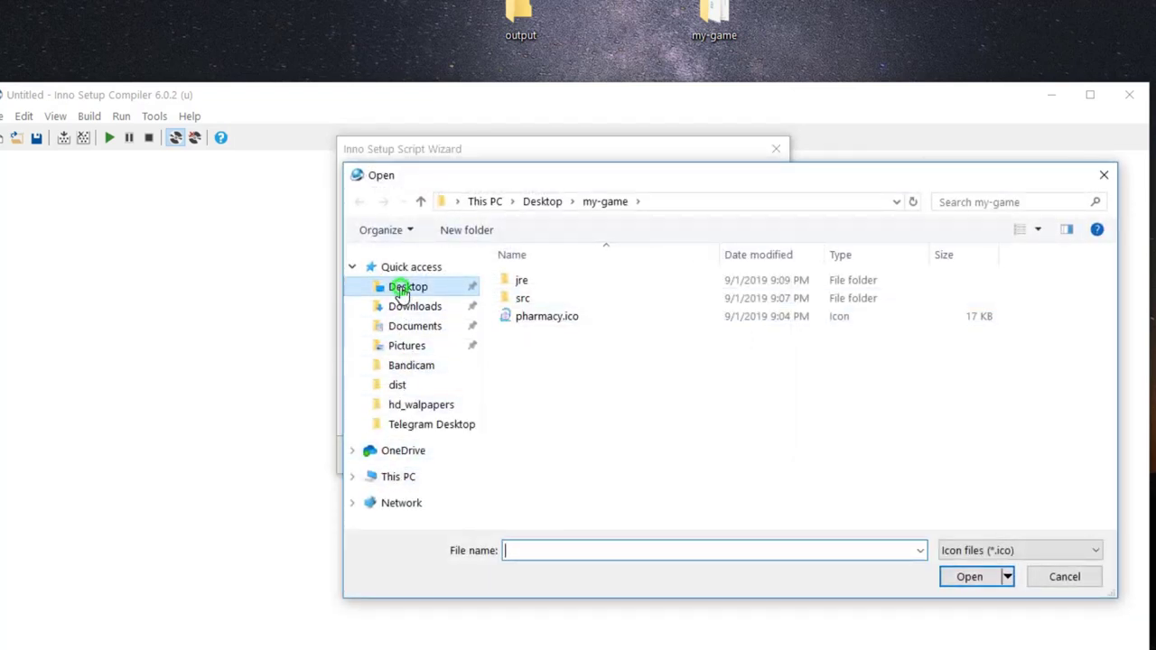
pyautogui.doubleClick(549, 317)
pyautogui.doubleClick(550, 317)
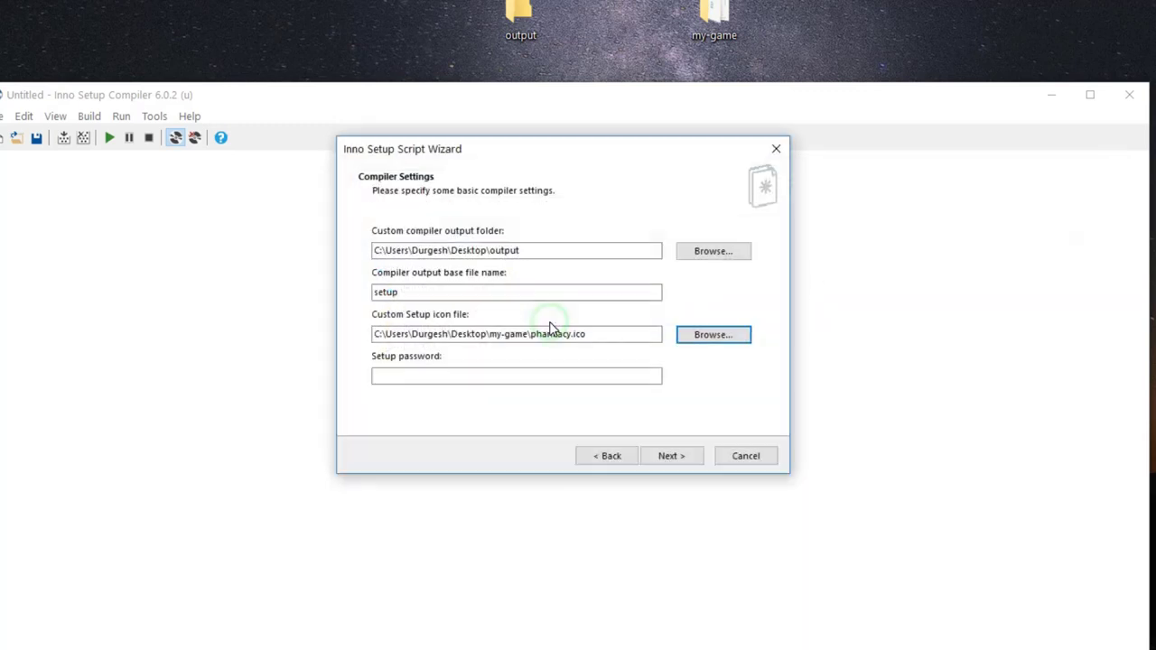
# Step: Leave the setup password empty, keep the #define compiler directives enabled and finish the script wizard
pyautogui.click(415, 375)
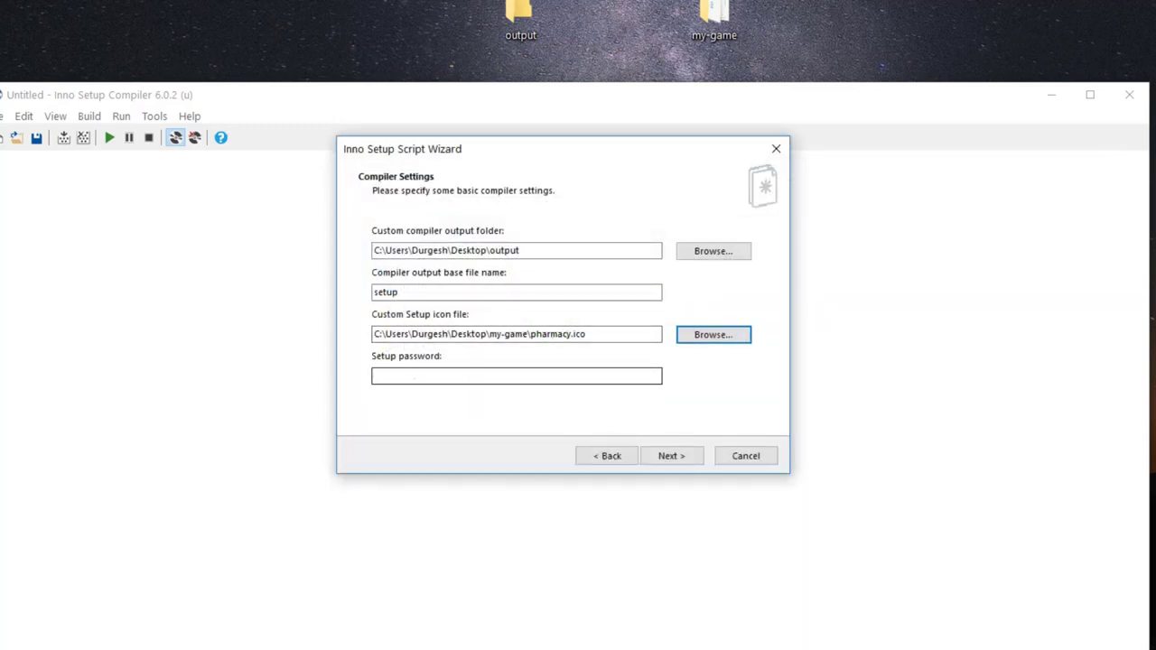
pyautogui.click(681, 459)
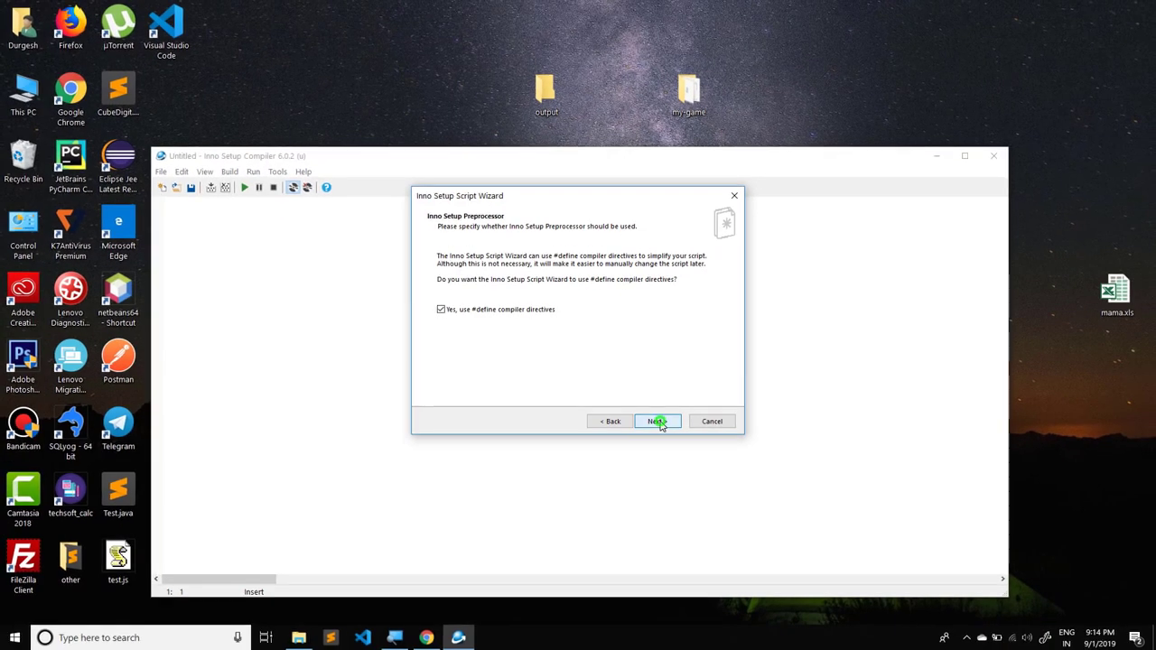
pyautogui.click(676, 458)
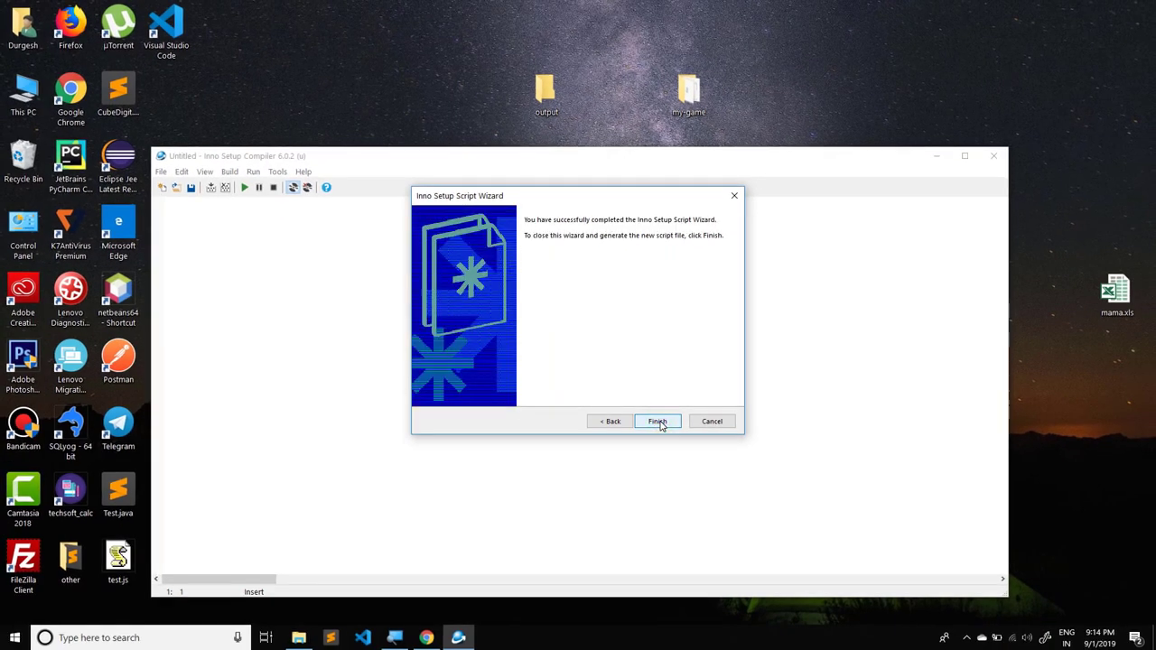
pyautogui.click(658, 422)
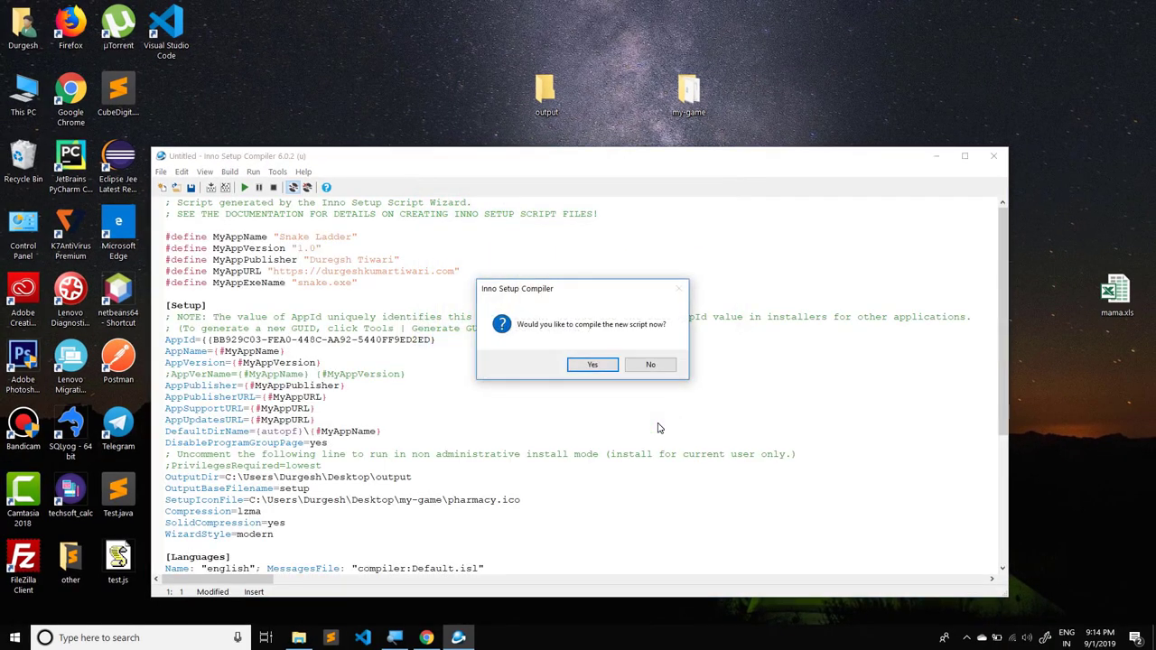
# Step: Compile the new script, saving it as script in the desktop's my-game folder first
pyautogui.click(592, 367)
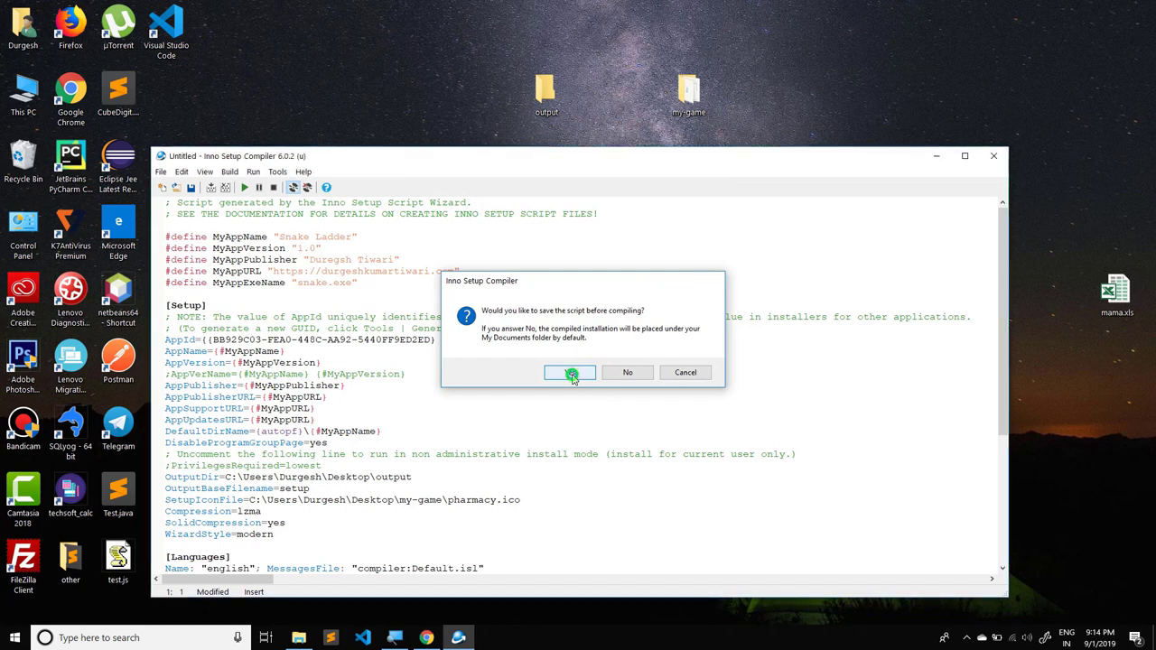
pyautogui.click(571, 372)
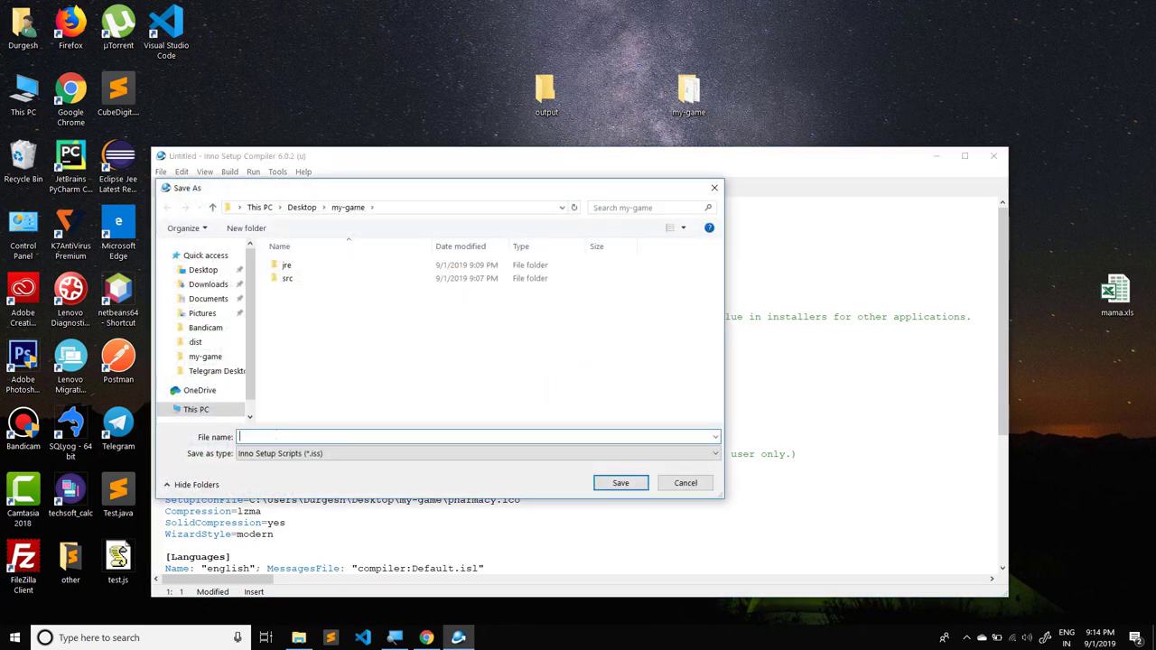
pyautogui.write('script')
pyautogui.click(620, 483)
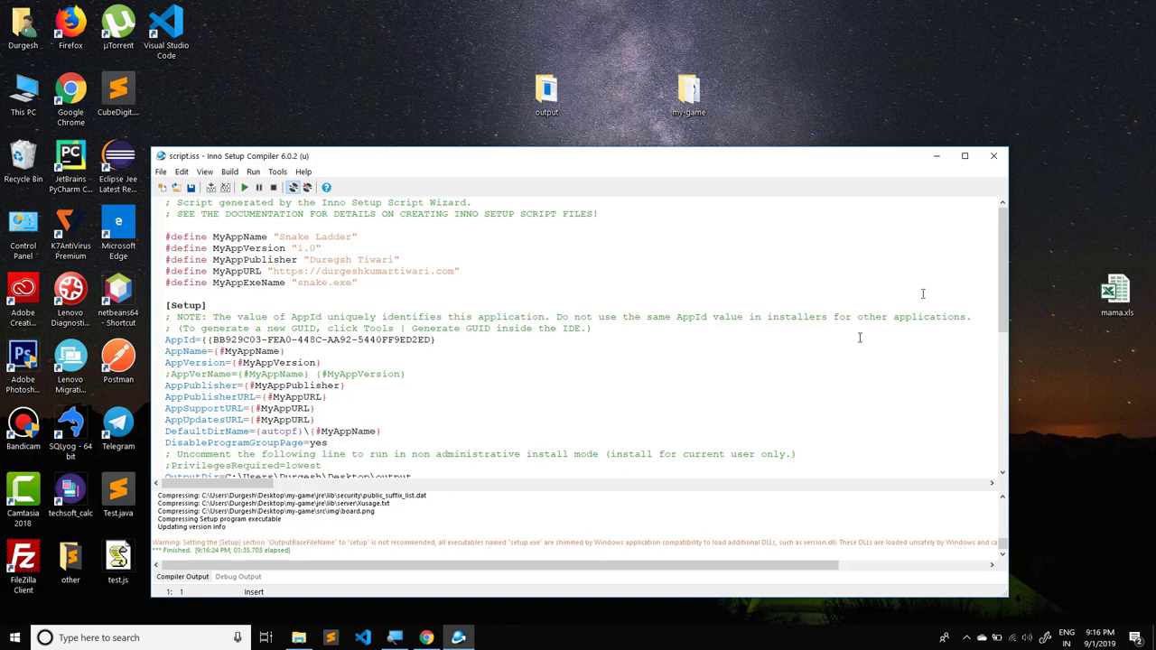
# Step: Close the compiler and open the desktop's output folder, showing the compiled setup.exe with large icons
pyautogui.click(994, 155)
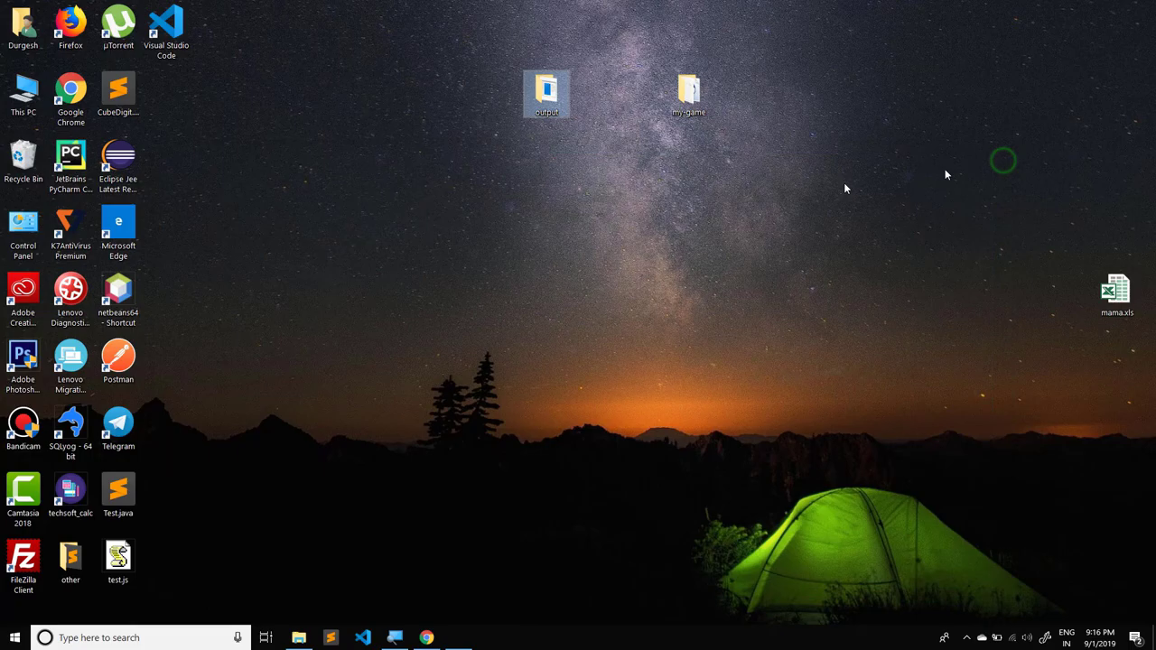
pyautogui.doubleClick(560, 99)
pyautogui.rightClick(378, 177)
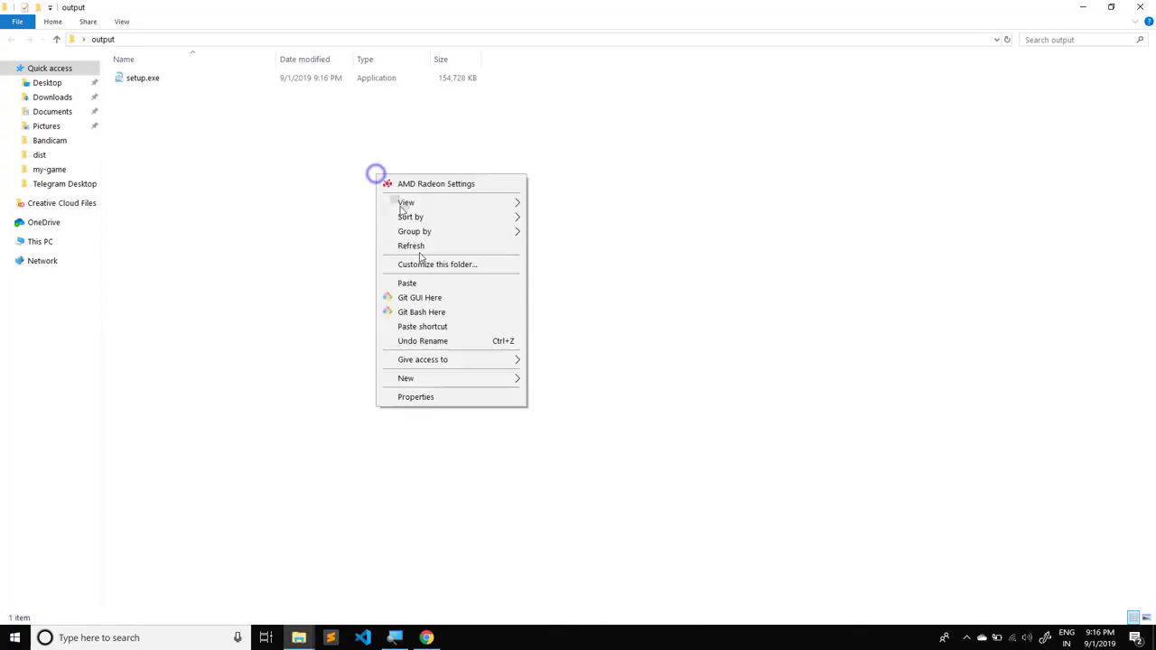
pyautogui.click(420, 247)
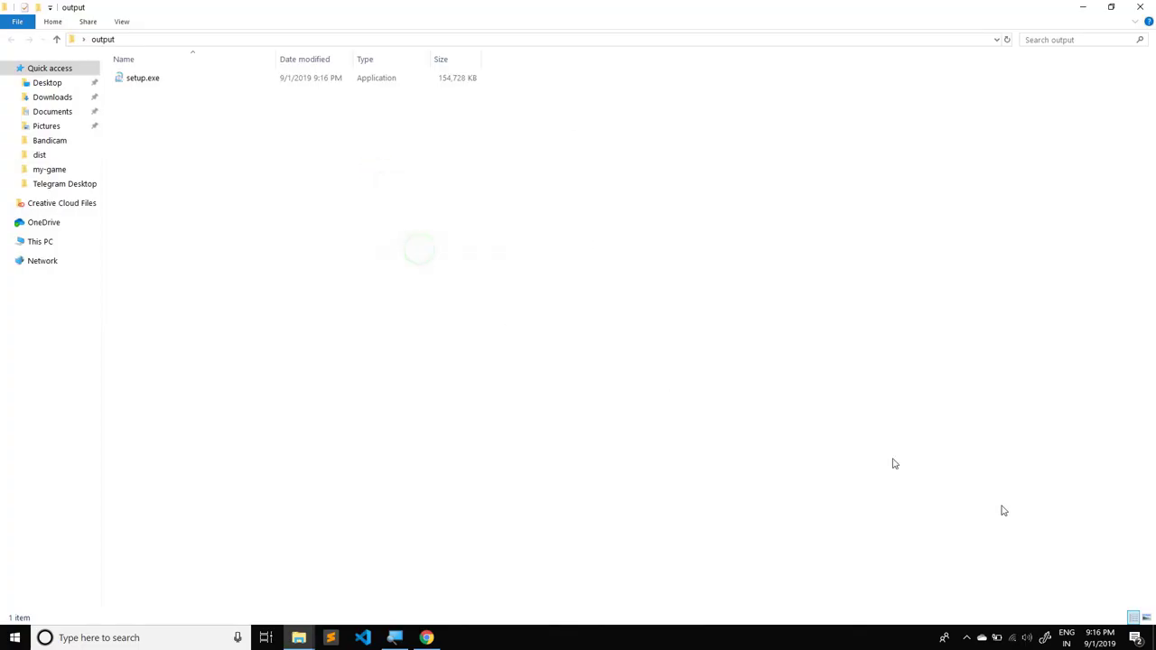
pyautogui.click(1147, 618)
pyautogui.click(143, 96)
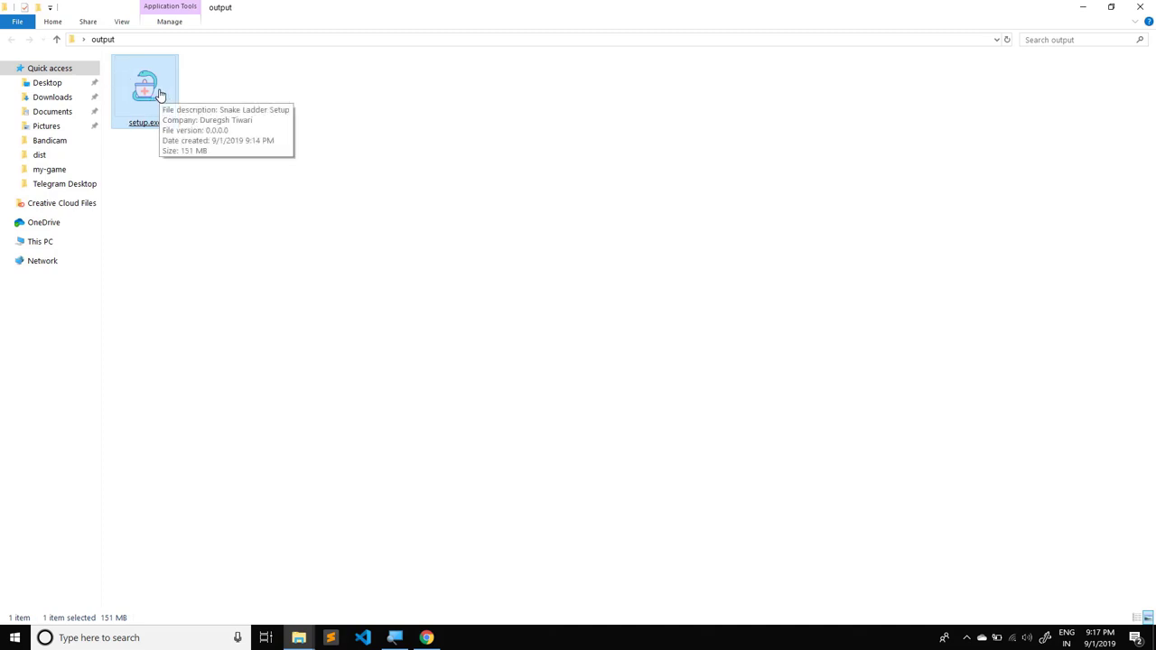
# Step: Run setup.exe and install Snake Ladder into the default Program Files (x86) folder with a desktop shortcut
pyautogui.doubleClick(152, 88)
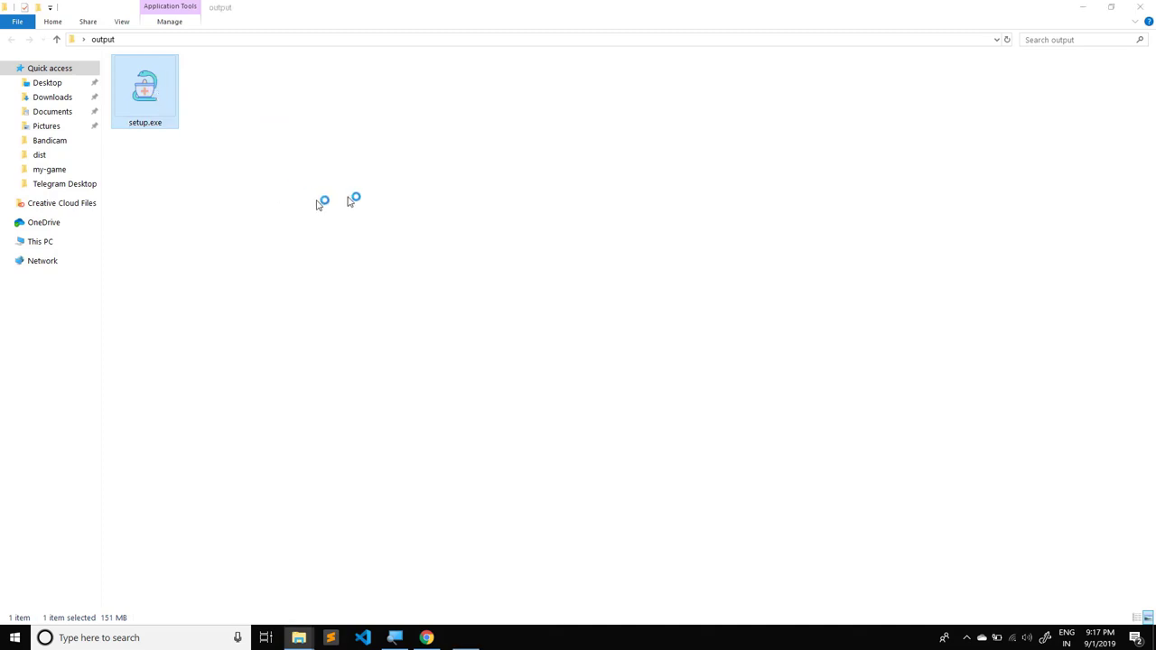
pyautogui.rightClick(366, 182)
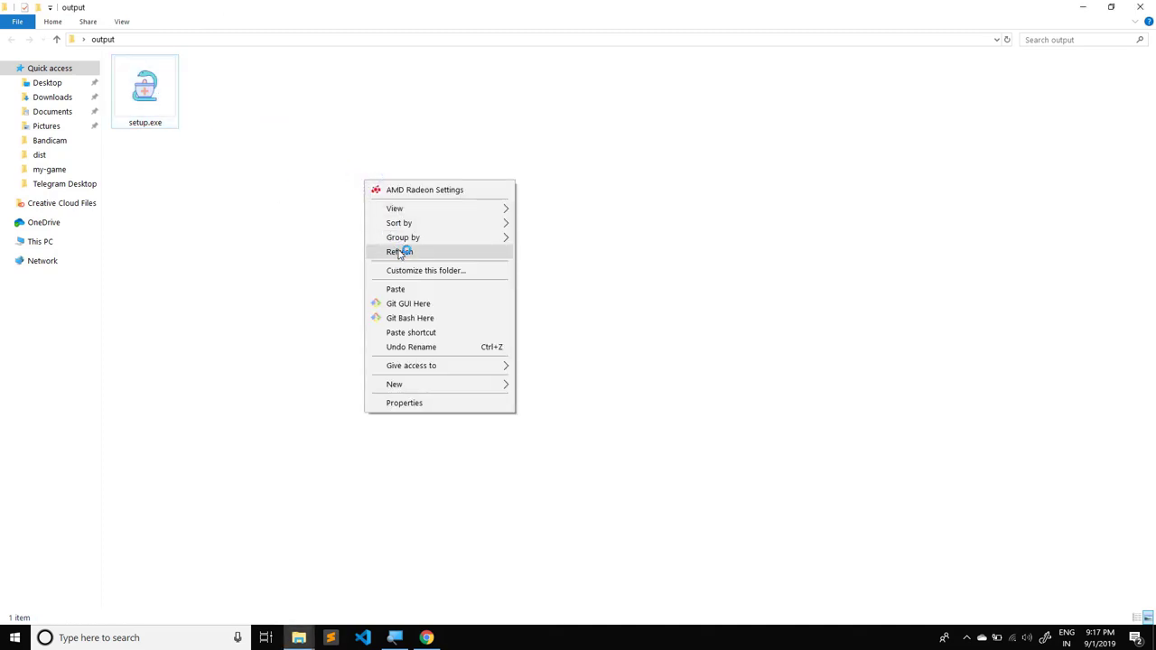
pyautogui.click(398, 252)
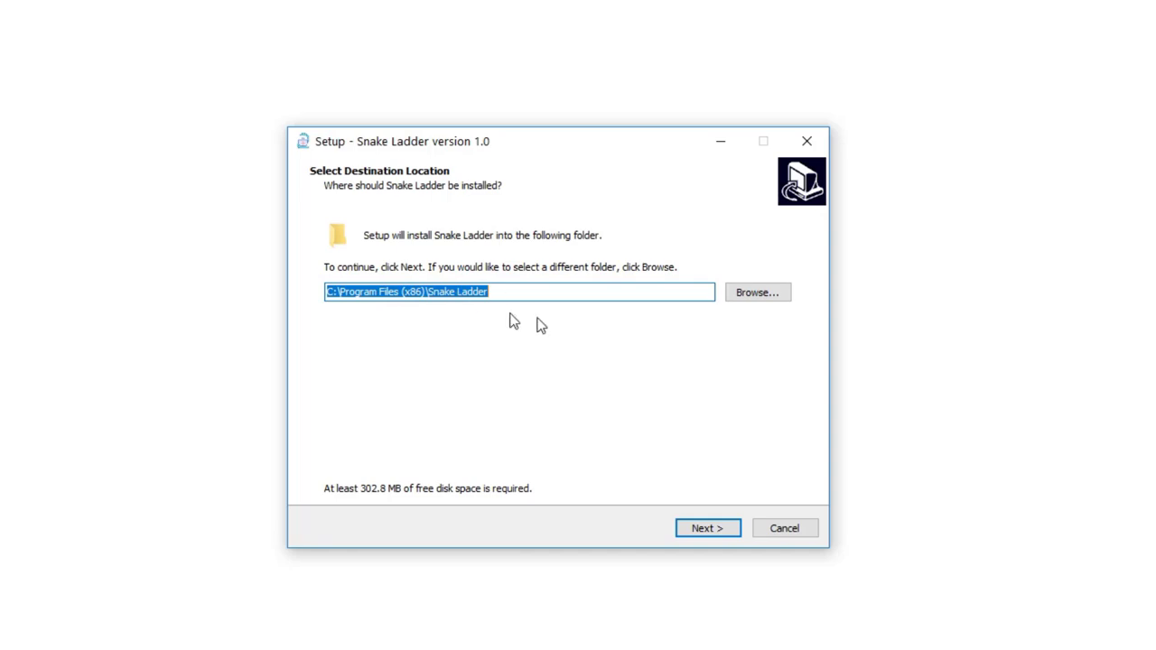
pyautogui.click(728, 531)
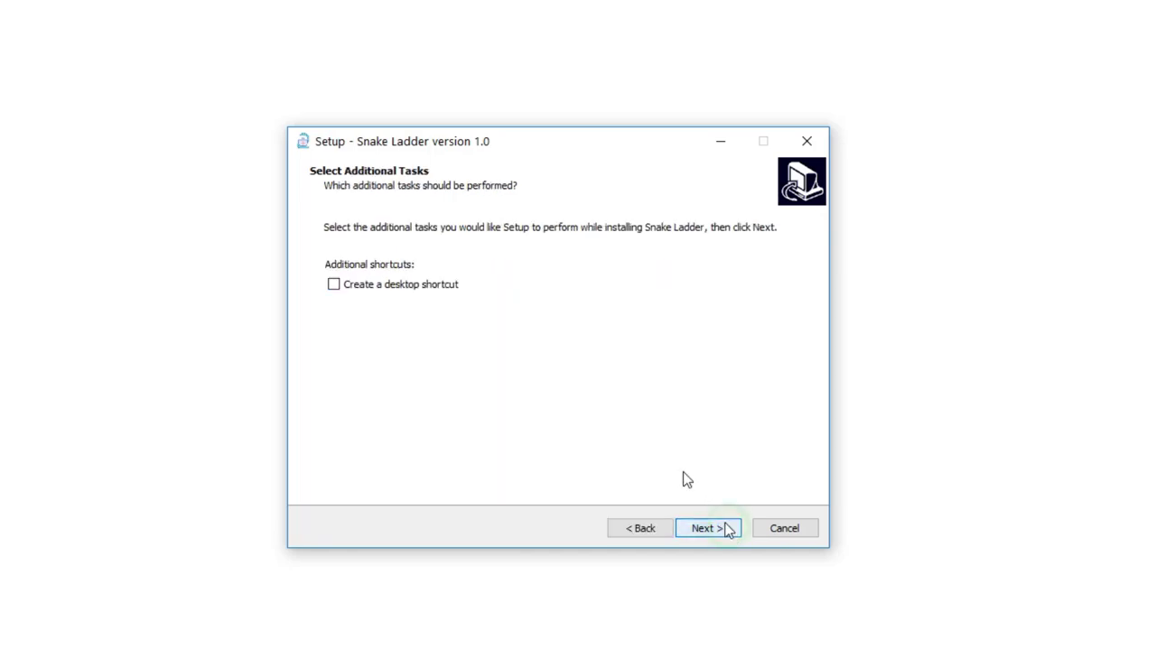
pyautogui.click(377, 285)
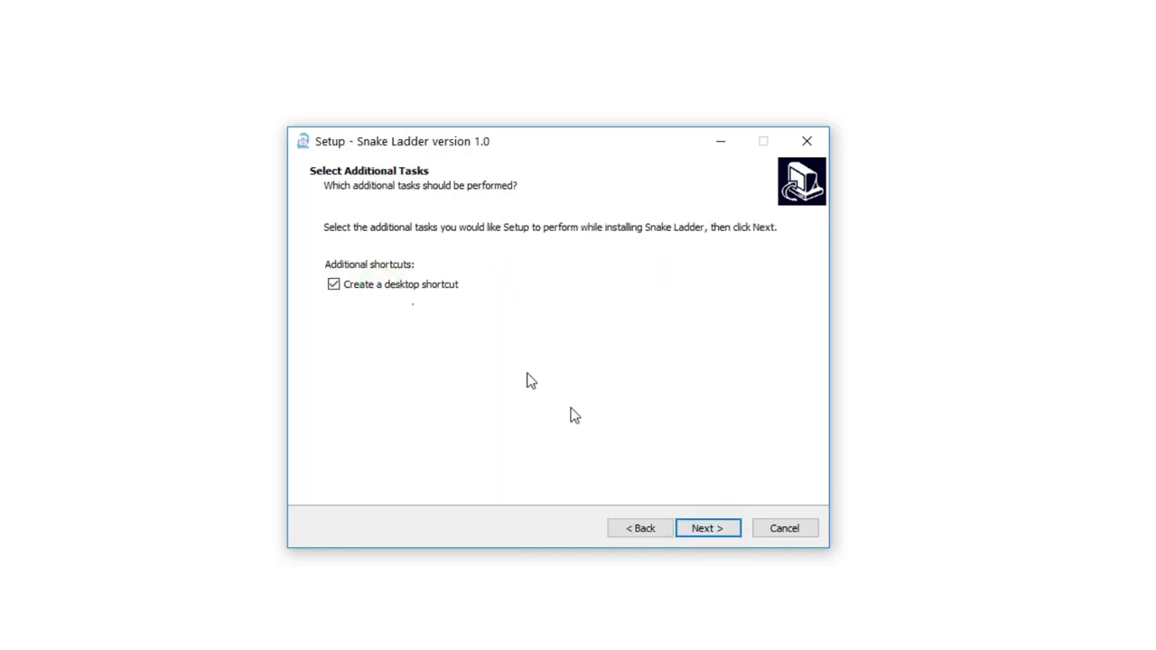
pyautogui.click(710, 529)
pyautogui.click(710, 527)
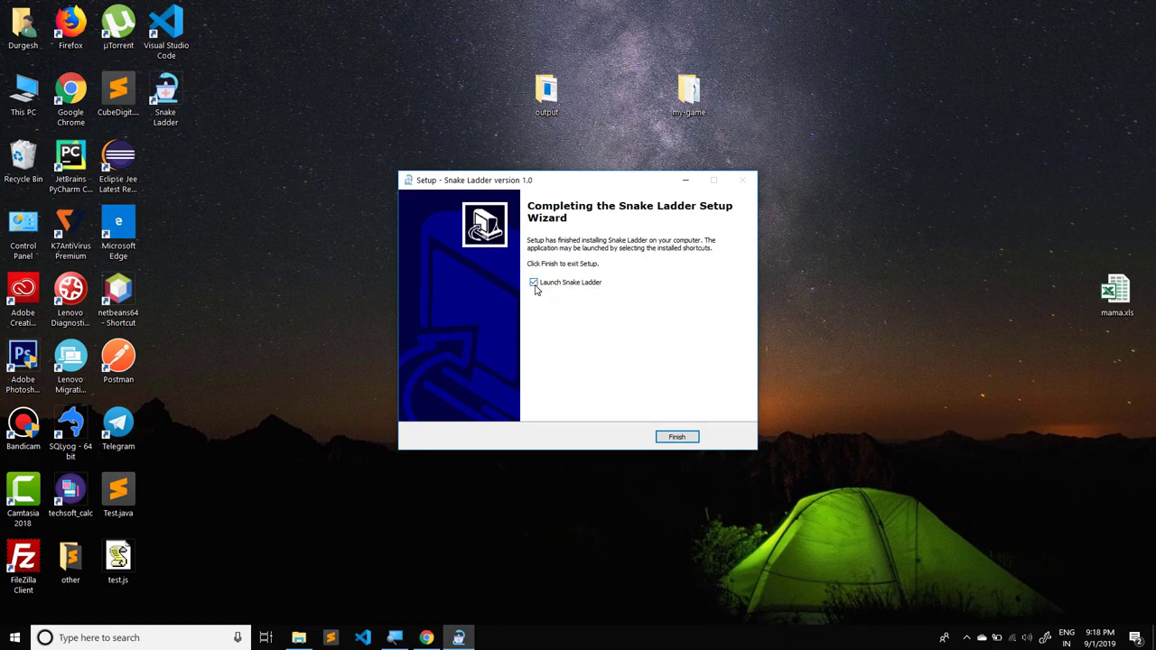
# Step: Test the installed game by launching it on leaving Setup and again from its Snake Ladder desktop shortcut
pyautogui.click(670, 437)
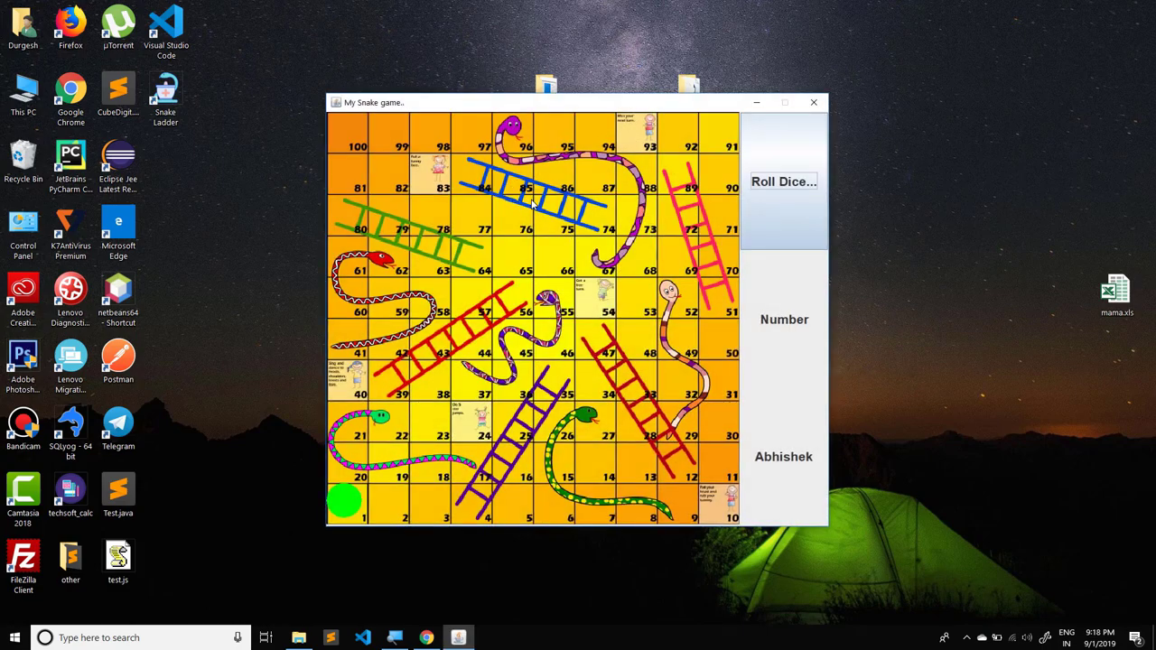
pyautogui.click(813, 102)
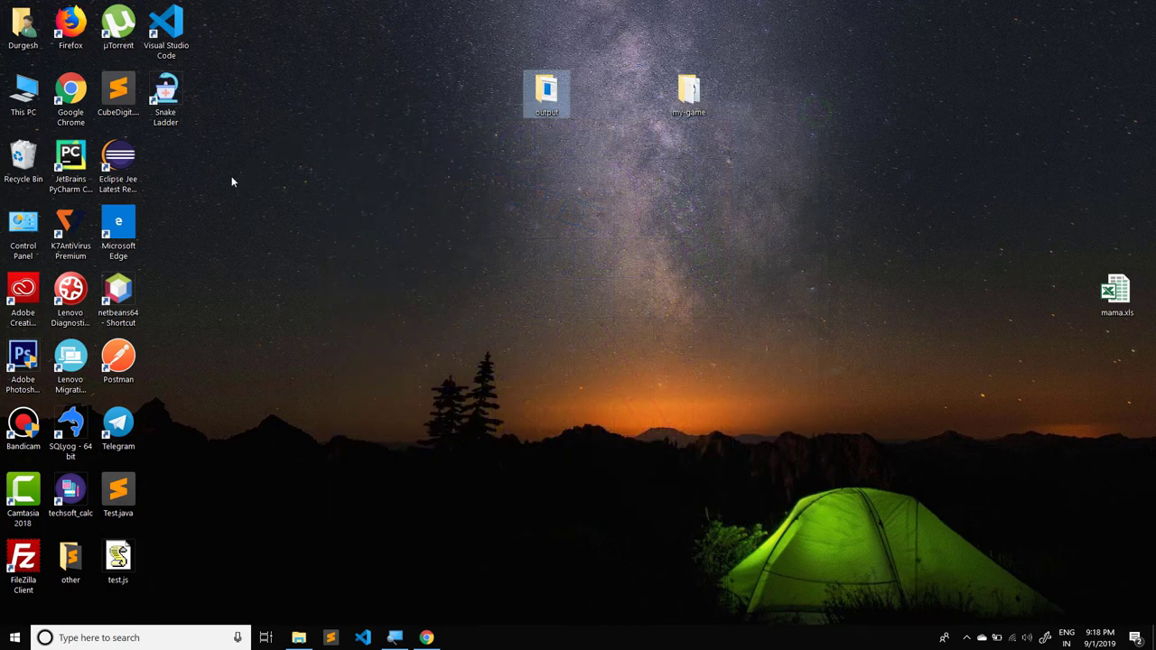
pyautogui.moveTo(165, 95)
pyautogui.mouseDown()
pyautogui.moveTo(181, 264)
pyautogui.moveTo(176, 101)
pyautogui.mouseUp()
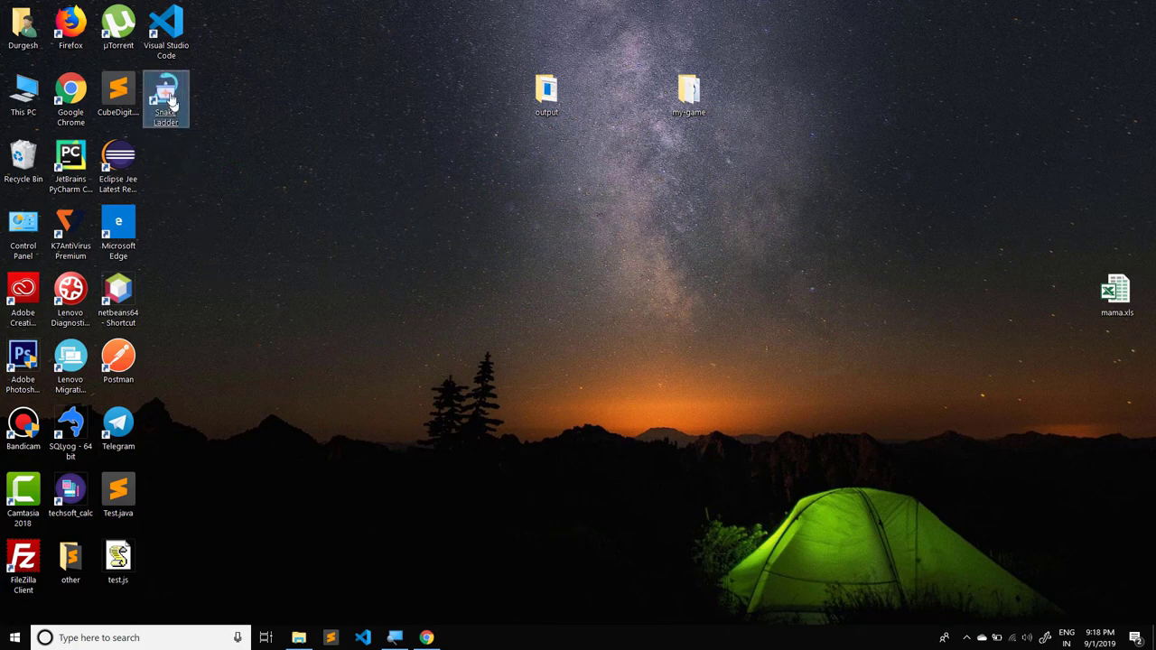
pyautogui.doubleClick(168, 98)
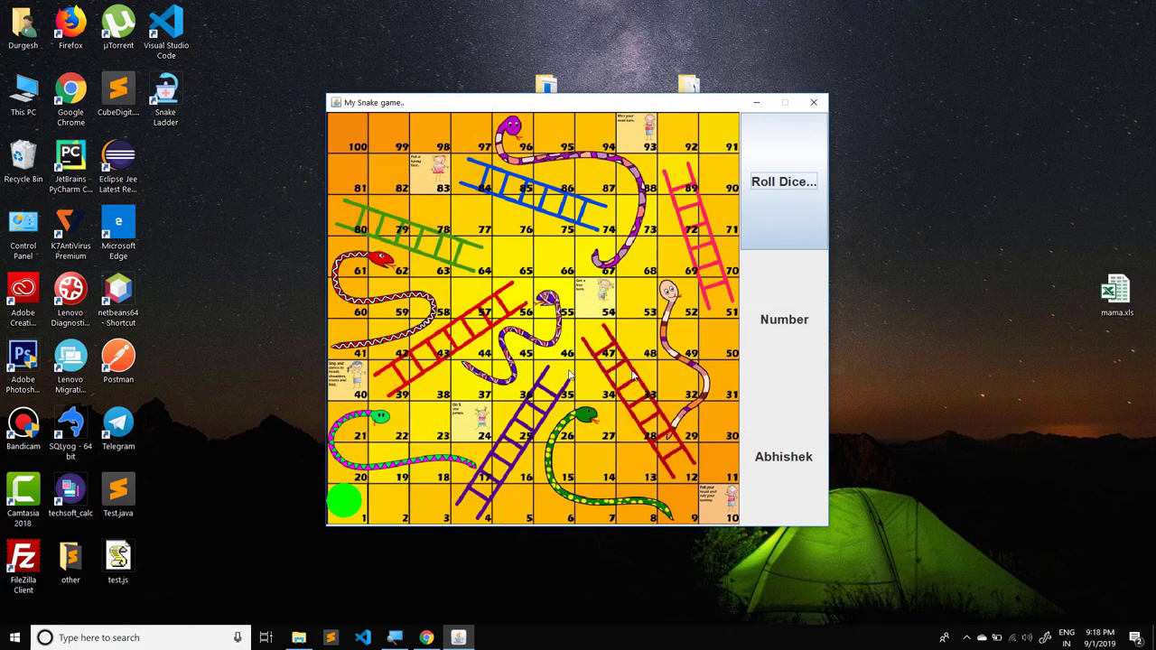
# Step: Roll the dice several times in the Snake Ladder game to test play, and close the game
pyautogui.click(783, 185)
pyautogui.click(782, 185)
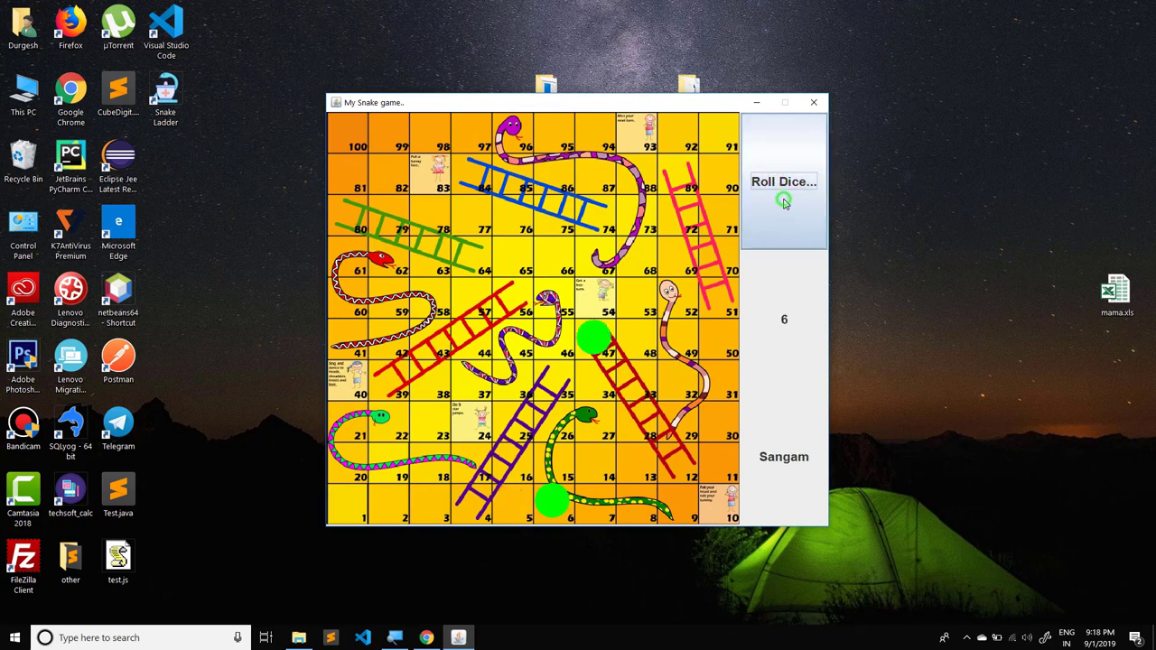
pyautogui.click(782, 185)
pyautogui.click(782, 185)
pyautogui.click(814, 103)
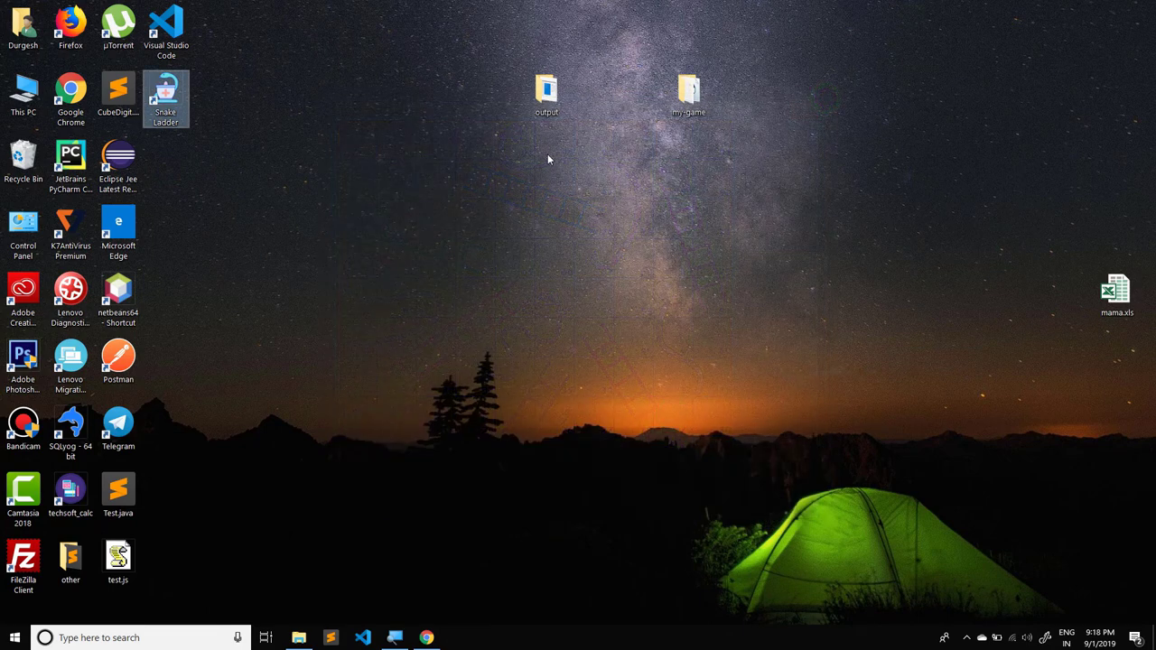
# Step: Check the installer in the desktop's output folder, and test launching and closing the game from its Snake Ladder desktop shortcut
pyautogui.doubleClick(547, 90)
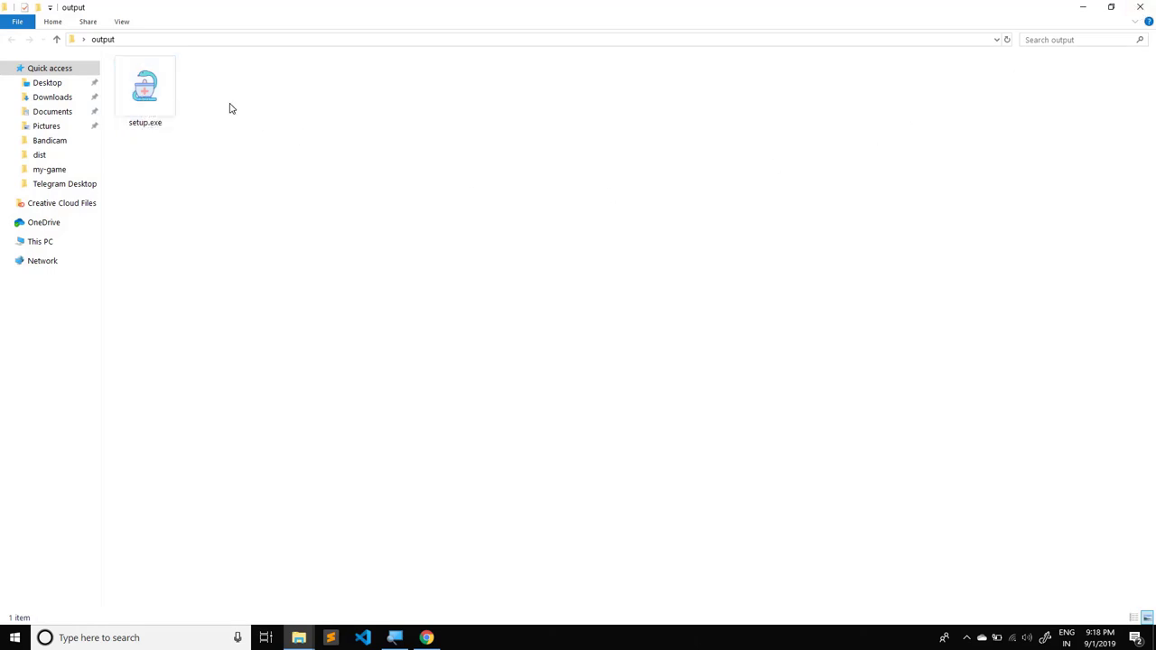
pyautogui.click(1140, 6)
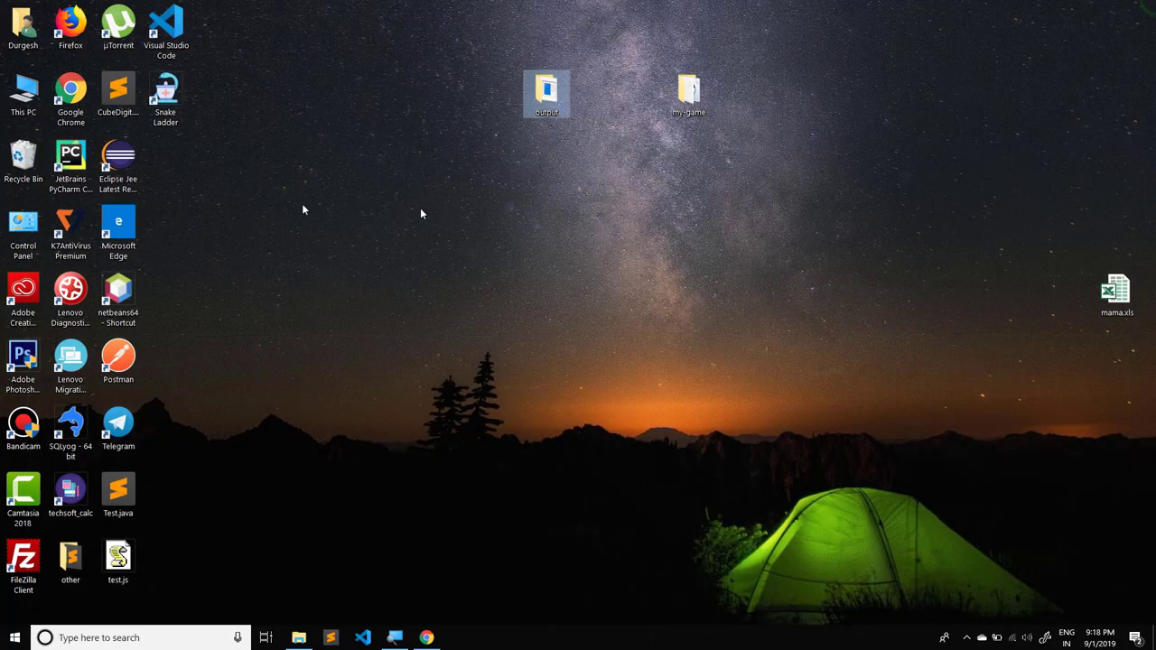
pyautogui.click(174, 106)
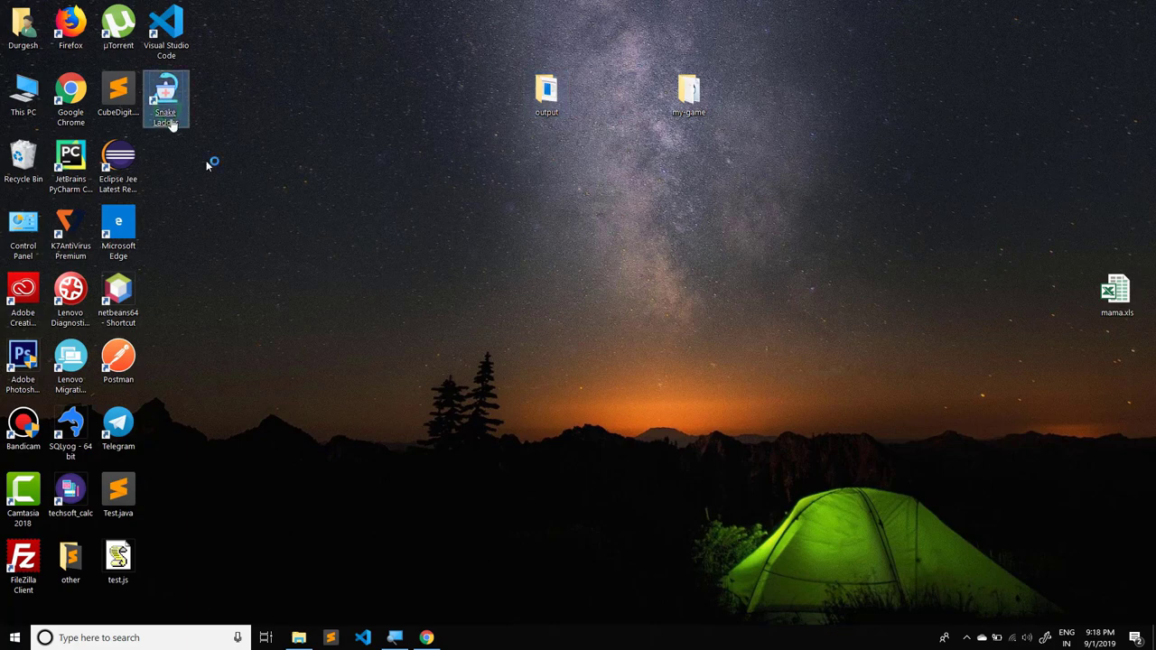
pyautogui.press('Return')
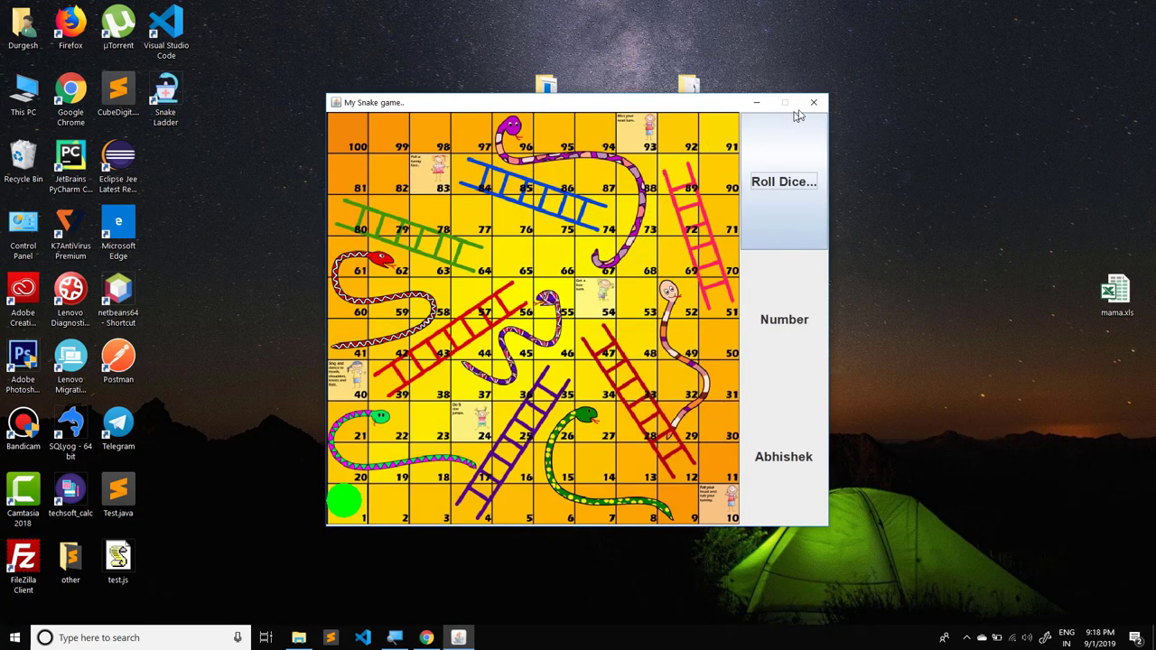
pyautogui.click(813, 109)
# Step: Search Windows for snake, launch the installed Snake Ladder app from the results, and close the game
pyautogui.click(15, 638)
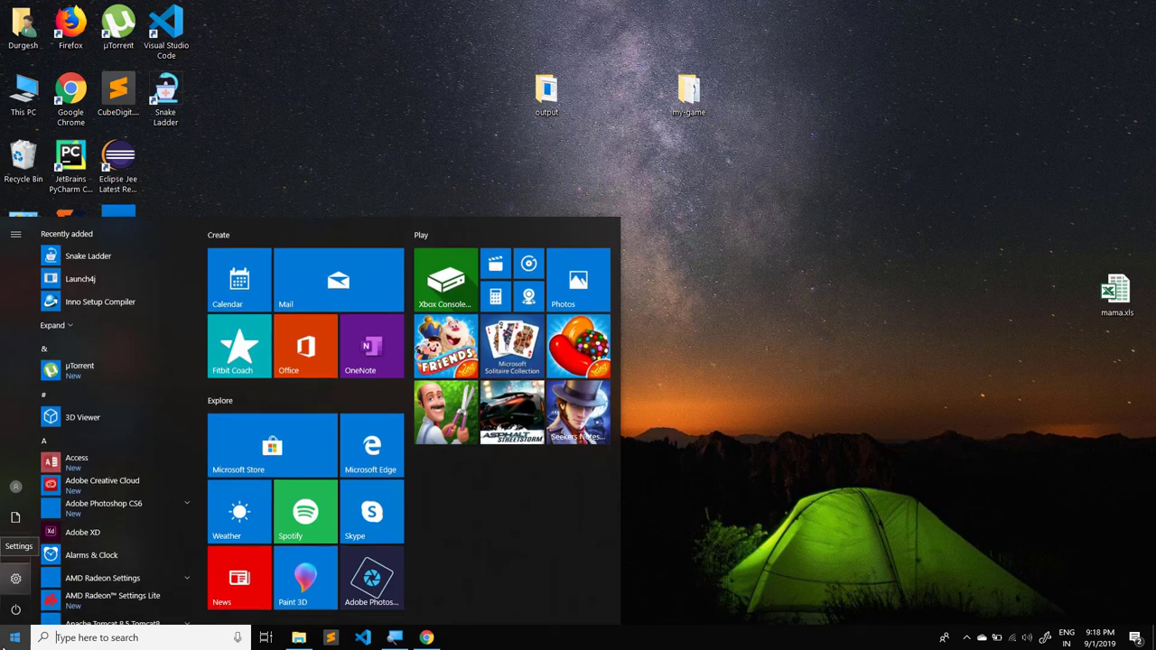
pyautogui.write('sn')
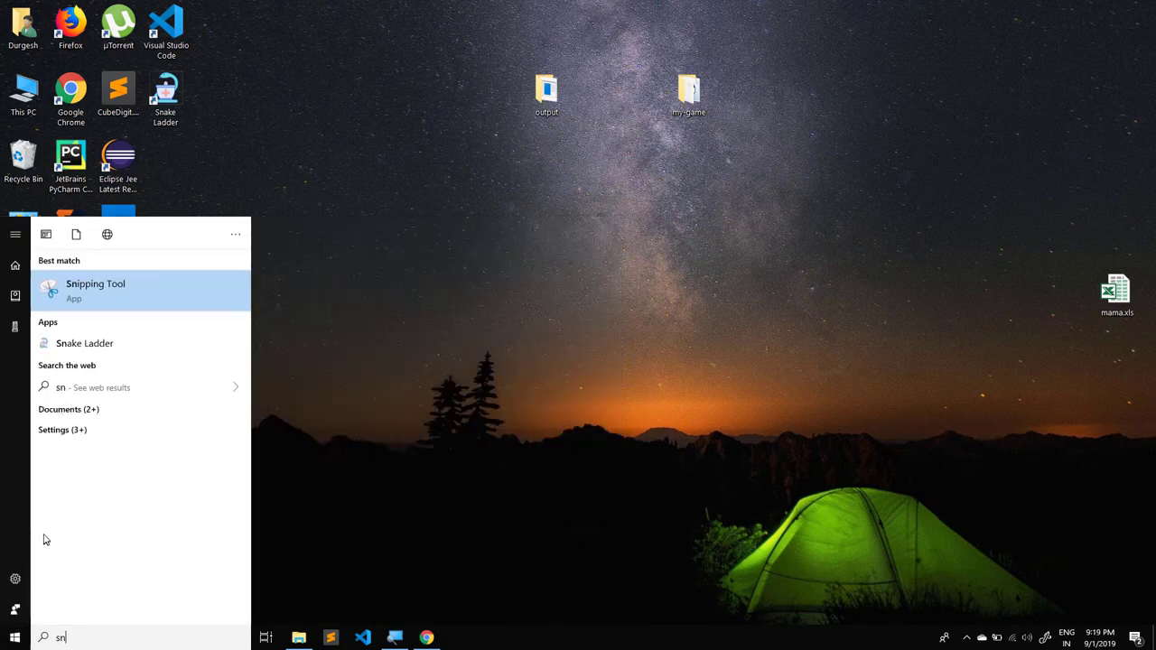
pyautogui.write('ake')
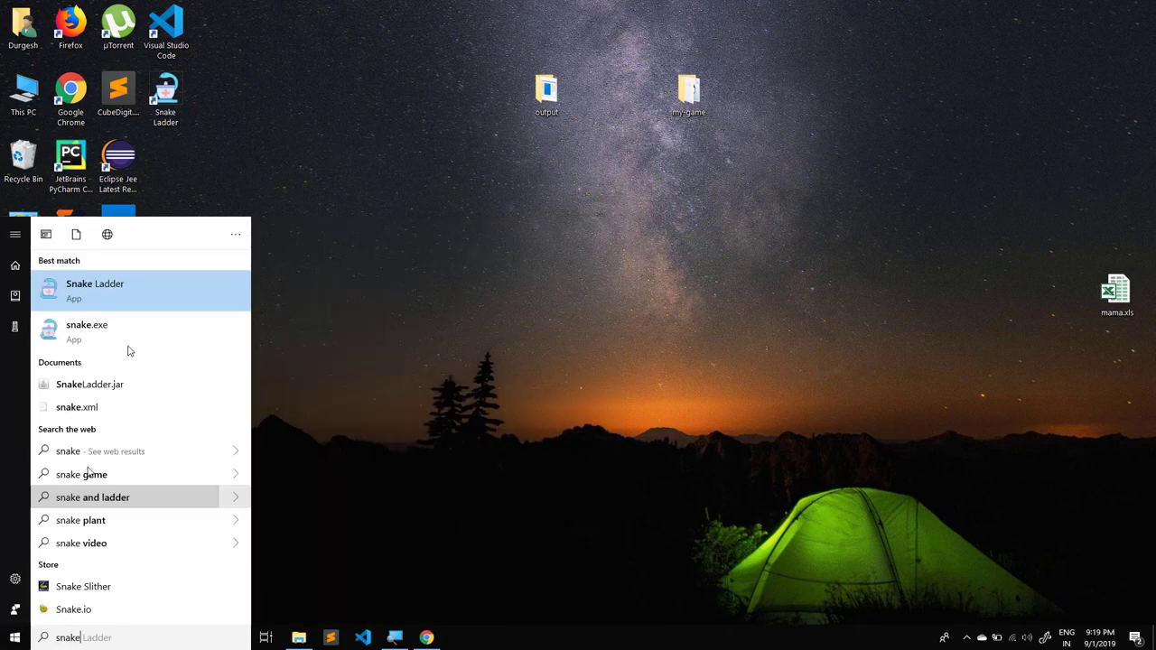
pyautogui.click(113, 297)
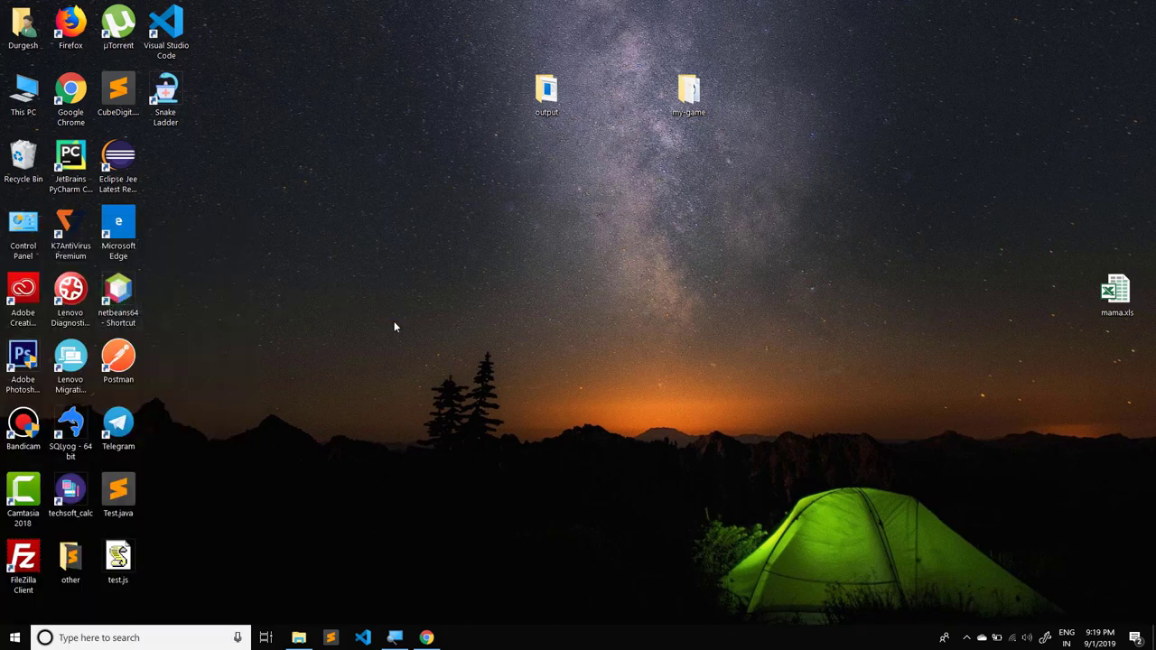
pyautogui.click(816, 98)
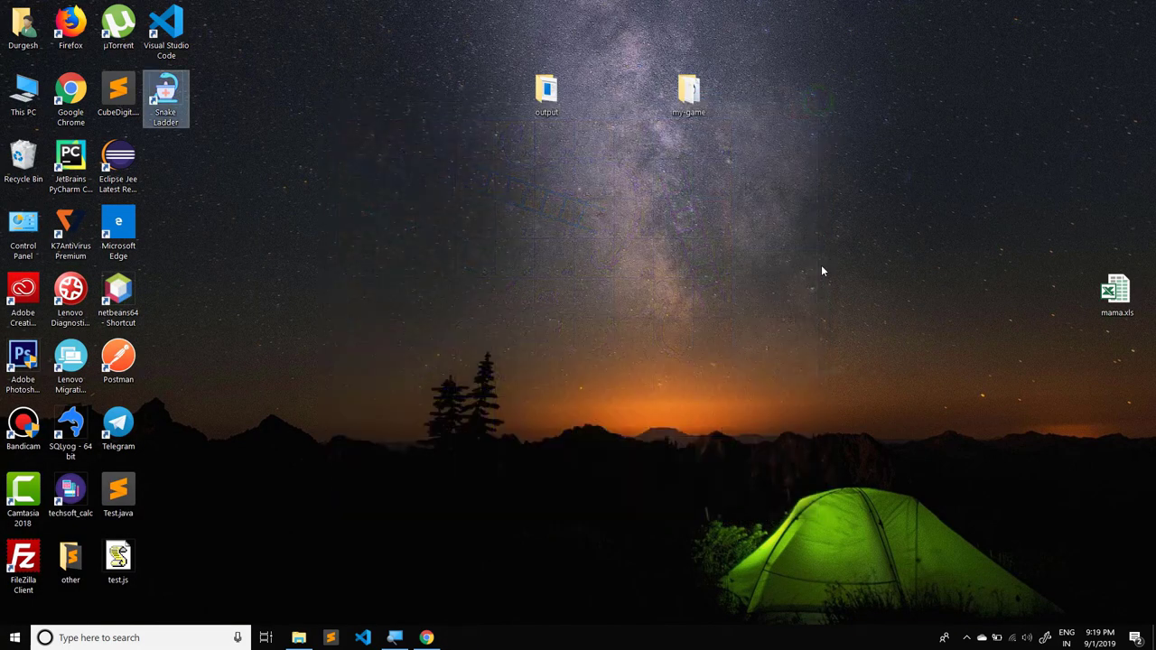